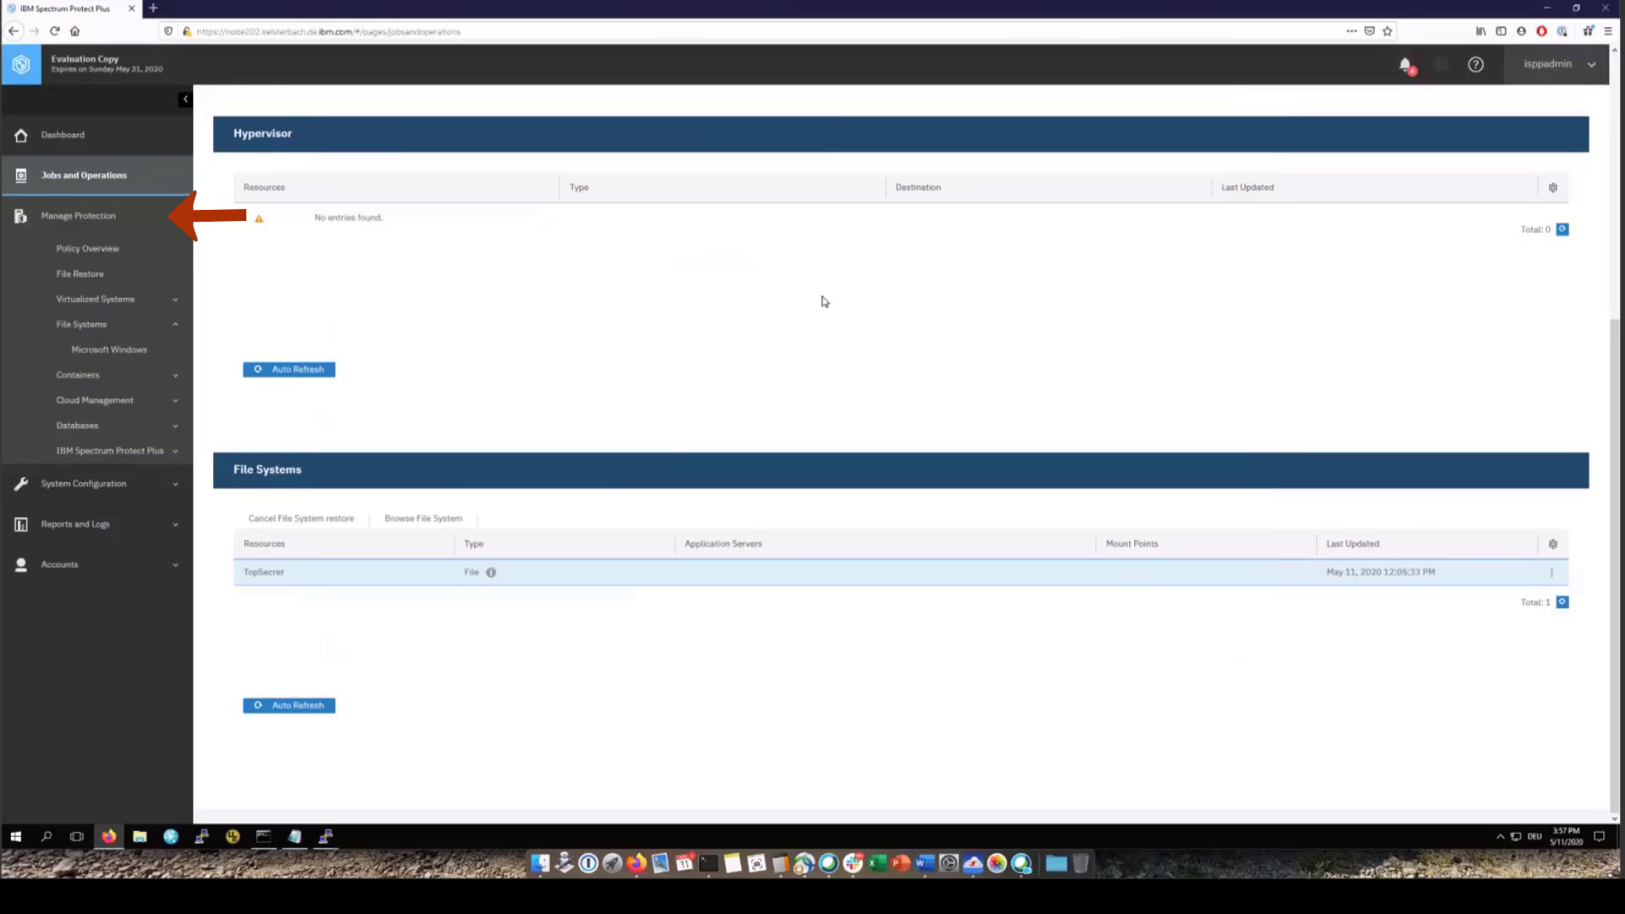
Open the Bronze SLA policy from the policy overview and scroll through its backup settings without saving
{"action": "left_click", "coordinate": [112, 254]}
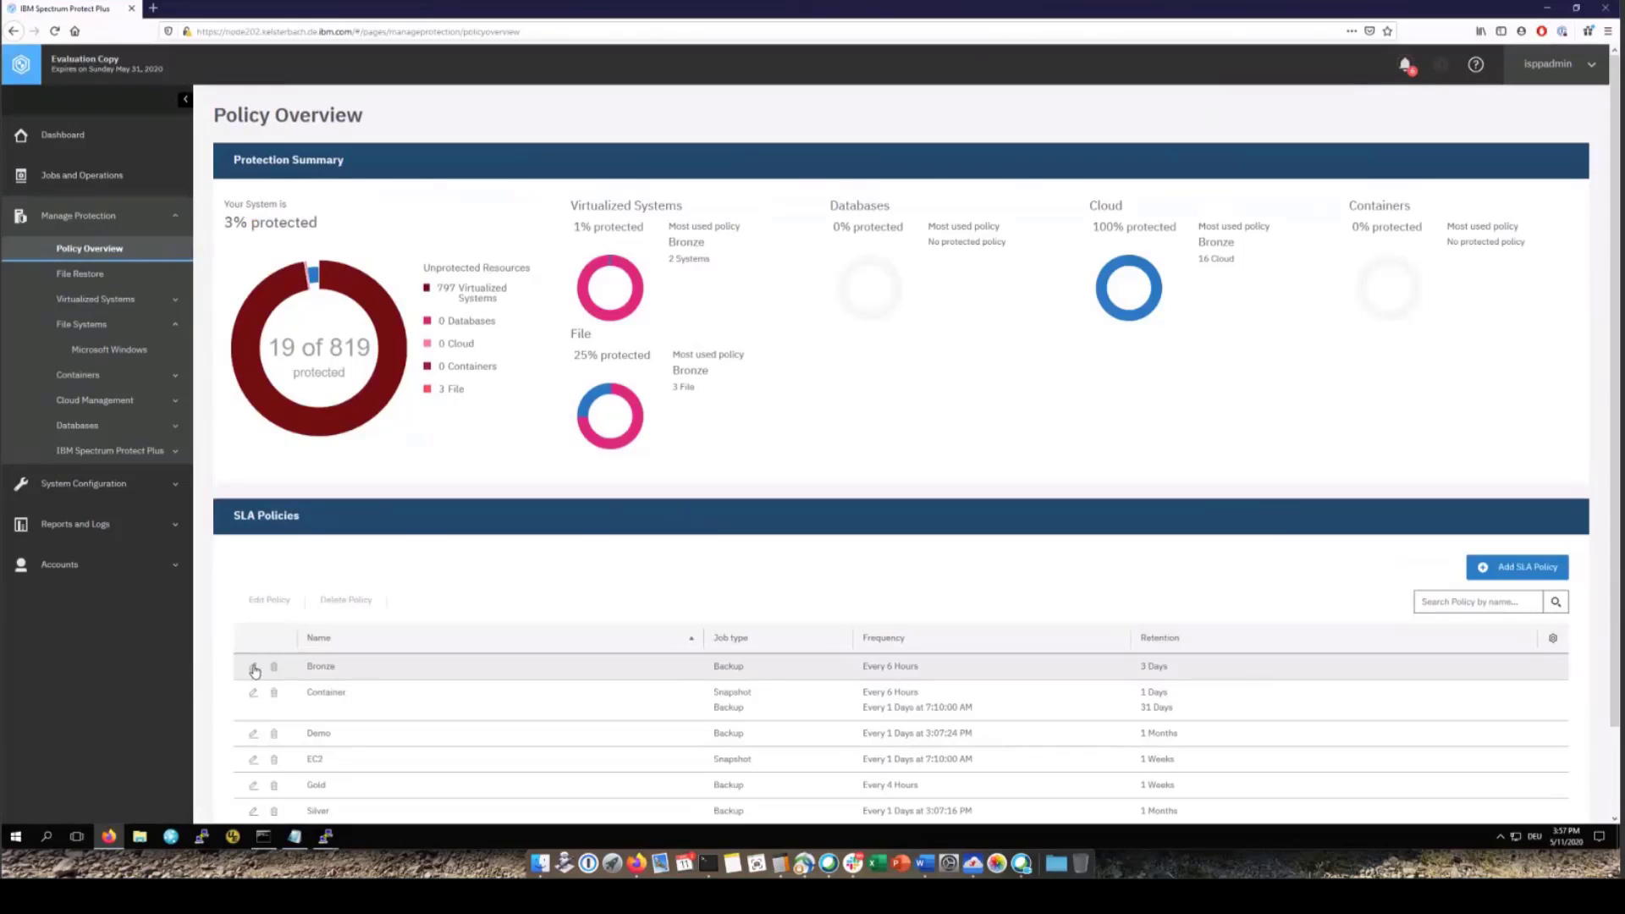
{"action": "left_click", "coordinate": [254, 669]}
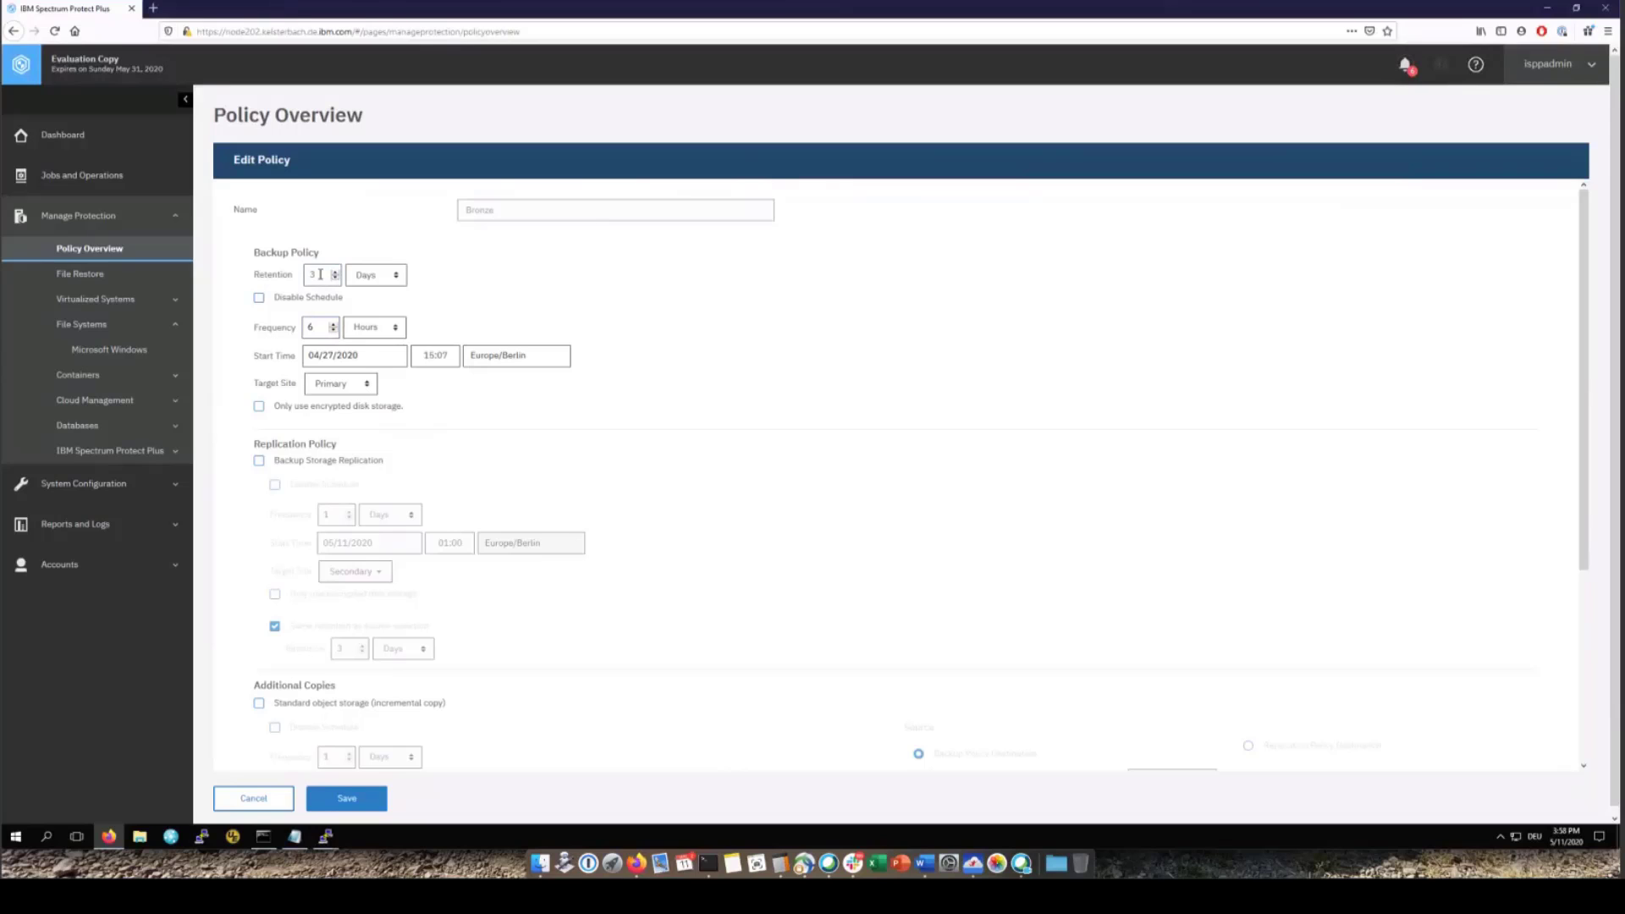
{"action": "scroll", "coordinate": [496, 631], "scroll_direction": "down", "scroll_amount": 3}
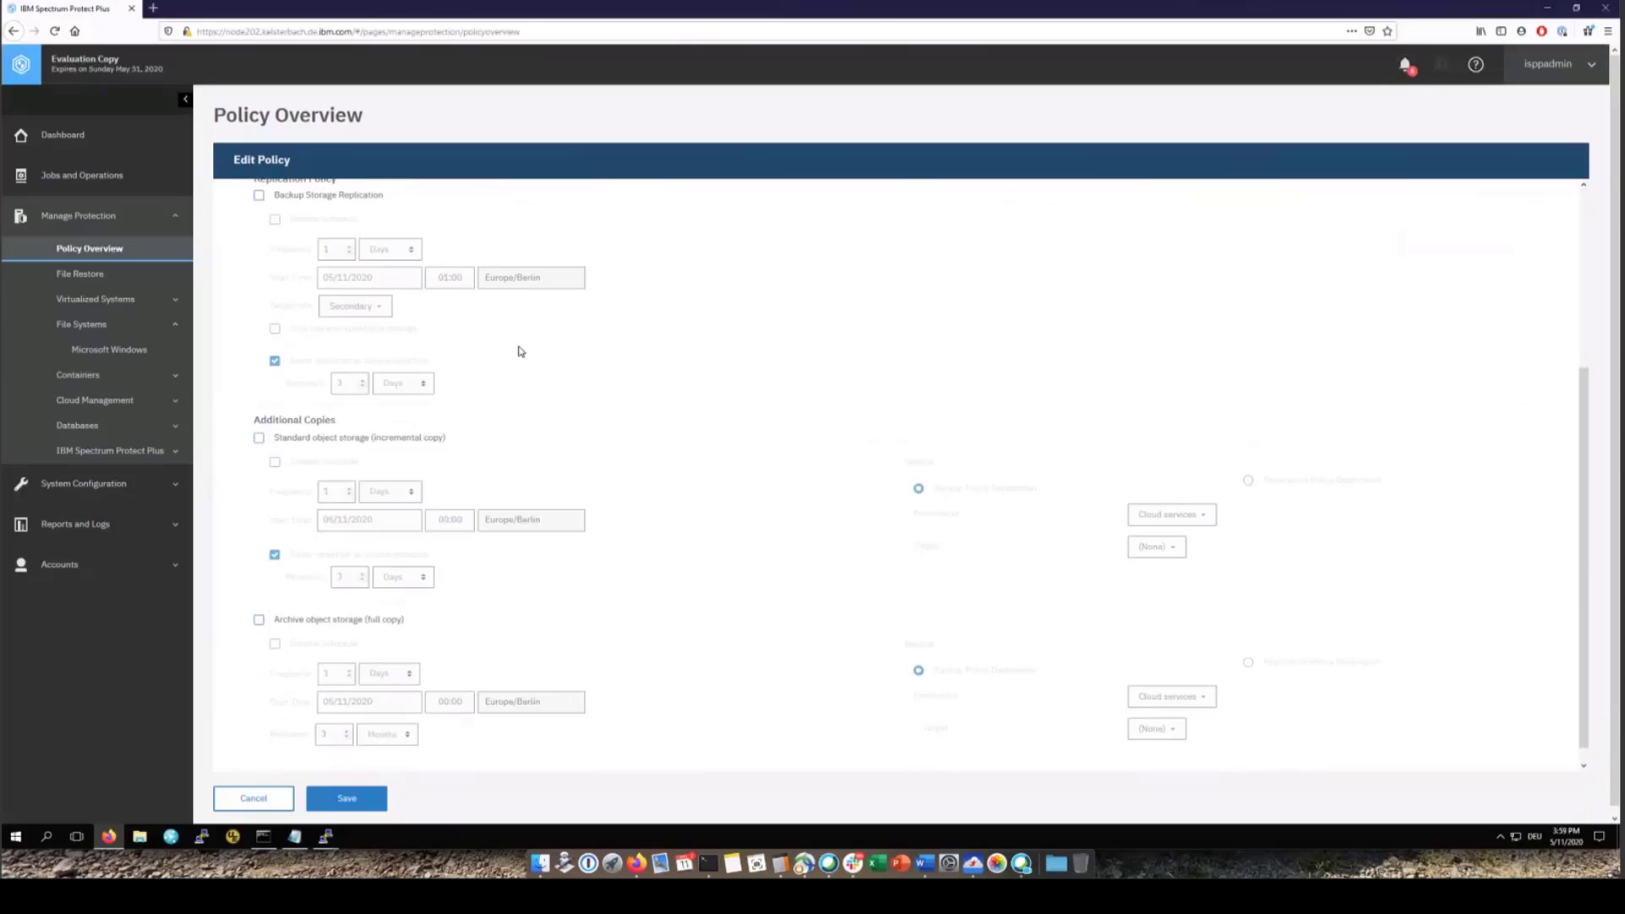
{"action": "scroll", "coordinate": [326, 313], "scroll_direction": "up", "scroll_amount": 1}
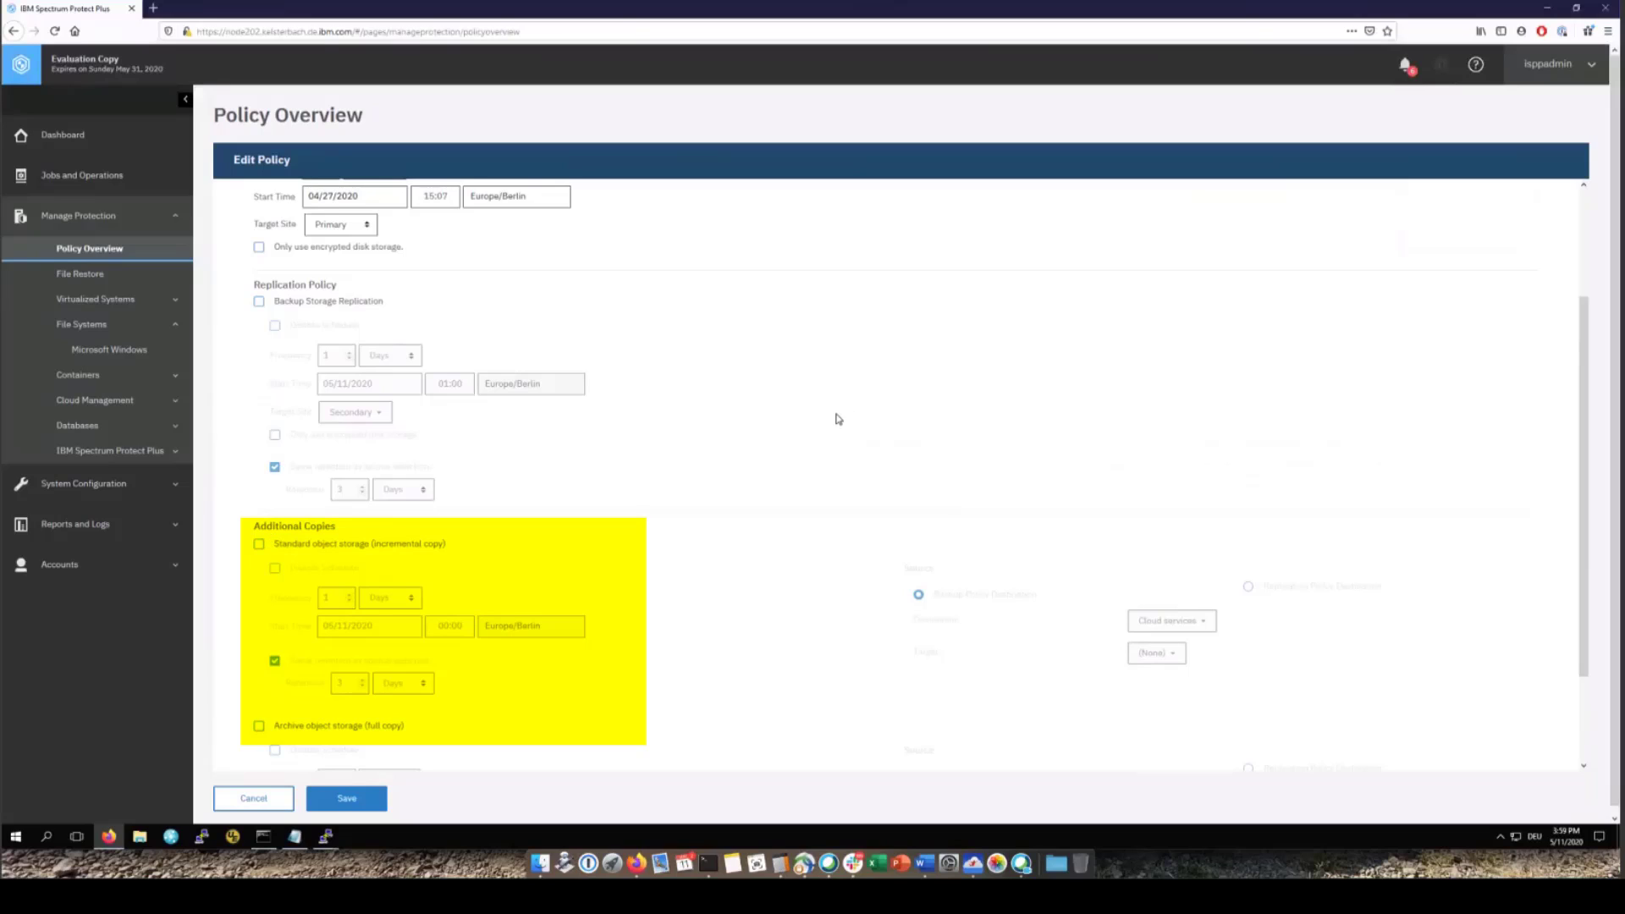
{"action": "scroll", "coordinate": [836, 418], "scroll_direction": "up", "scroll_amount": 3}
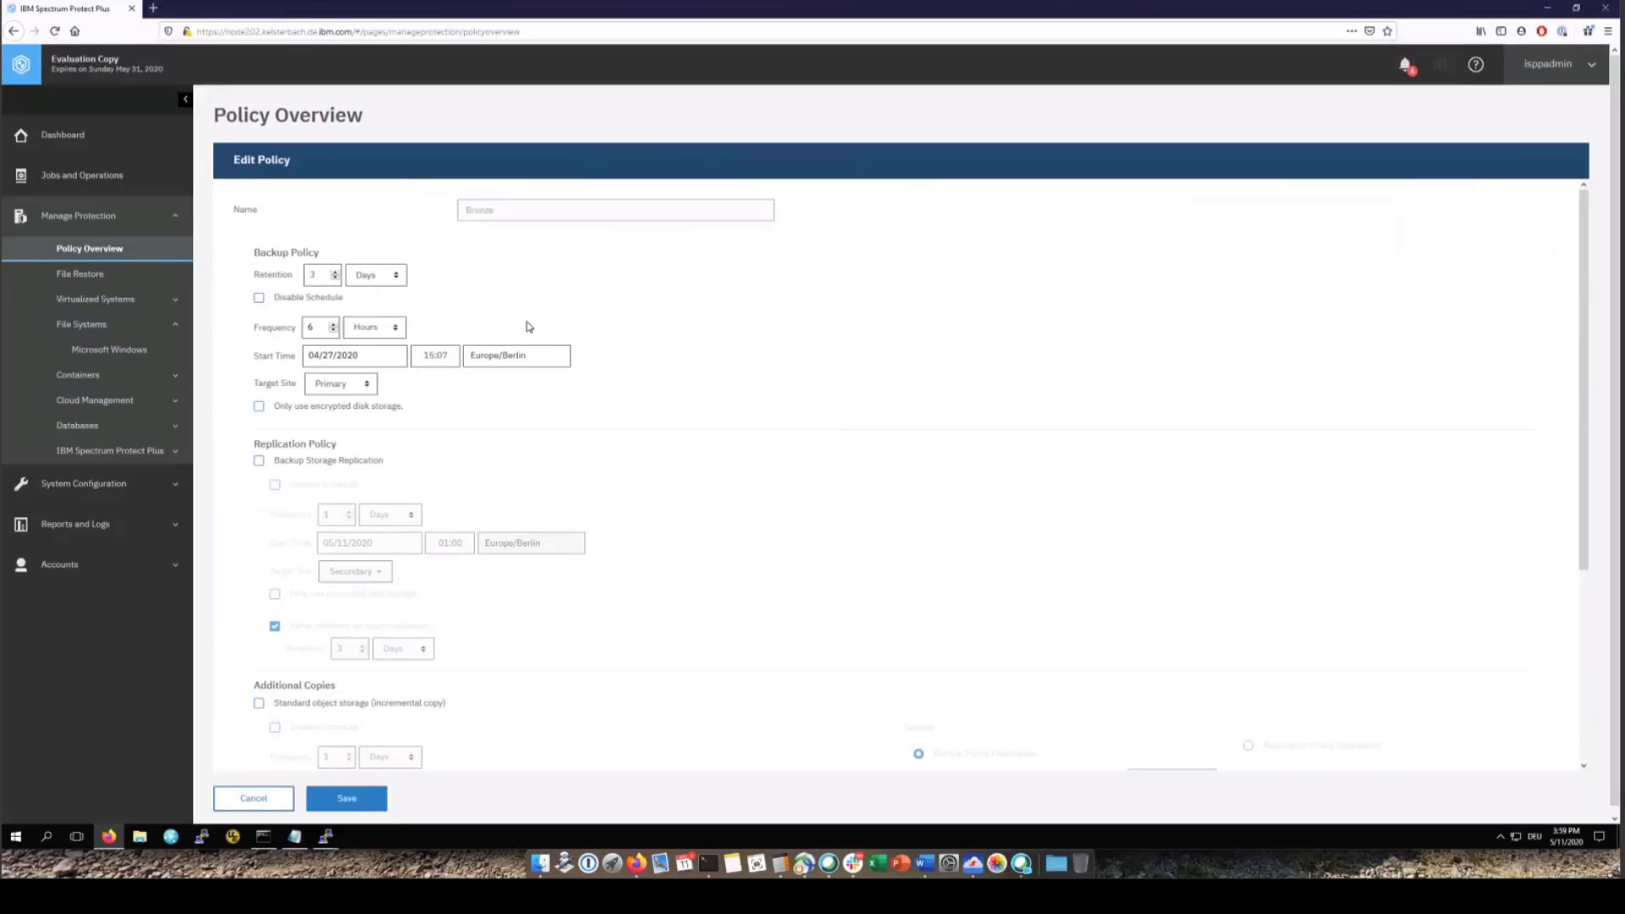
{"action": "scroll", "coordinate": [355, 620], "scroll_direction": "down", "scroll_amount": 3}
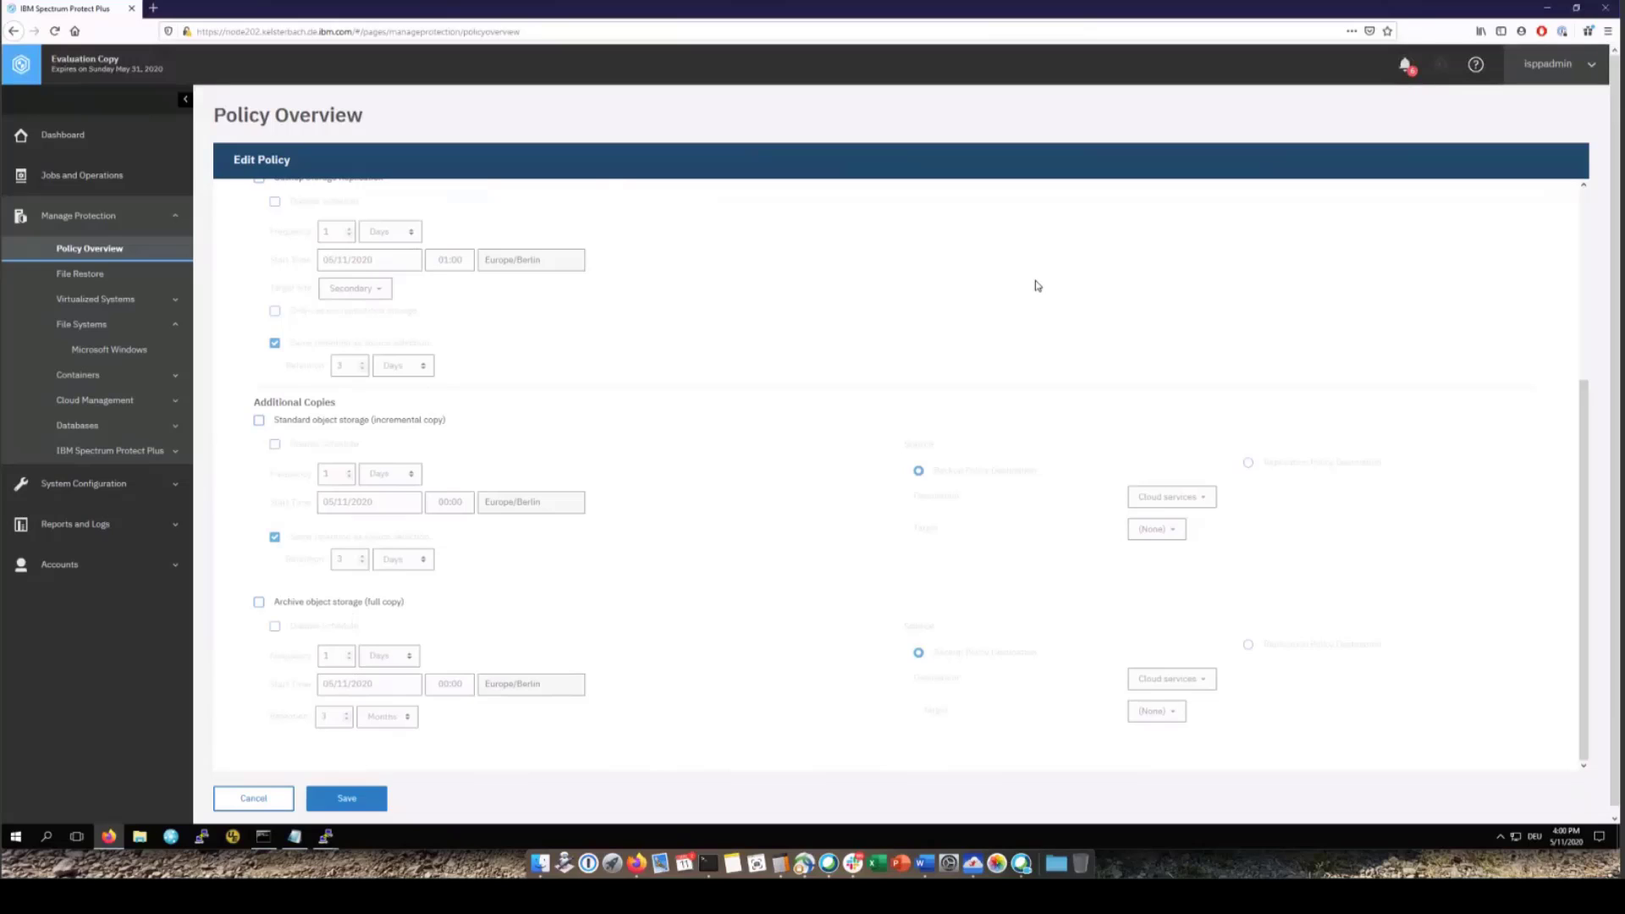
{"action": "scroll", "coordinate": [1037, 285], "scroll_direction": "up", "scroll_amount": 5}
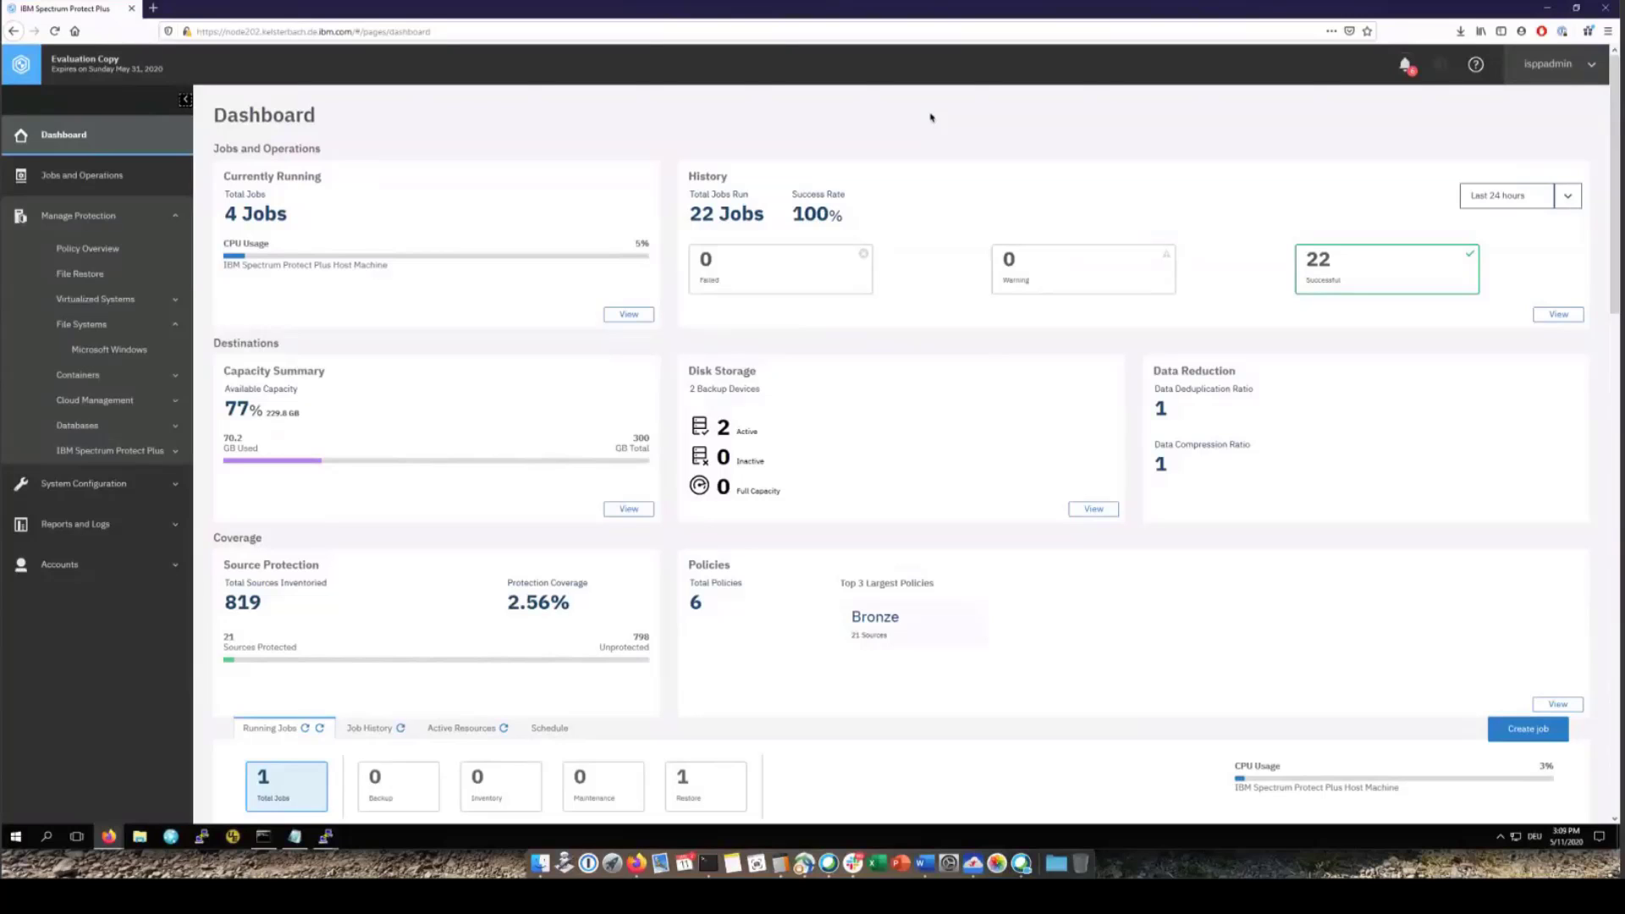
Go to the Microsoft Windows file systems page under Jobs and Operations and list the managed file servers
{"action": "left_click", "coordinate": [83, 175]}
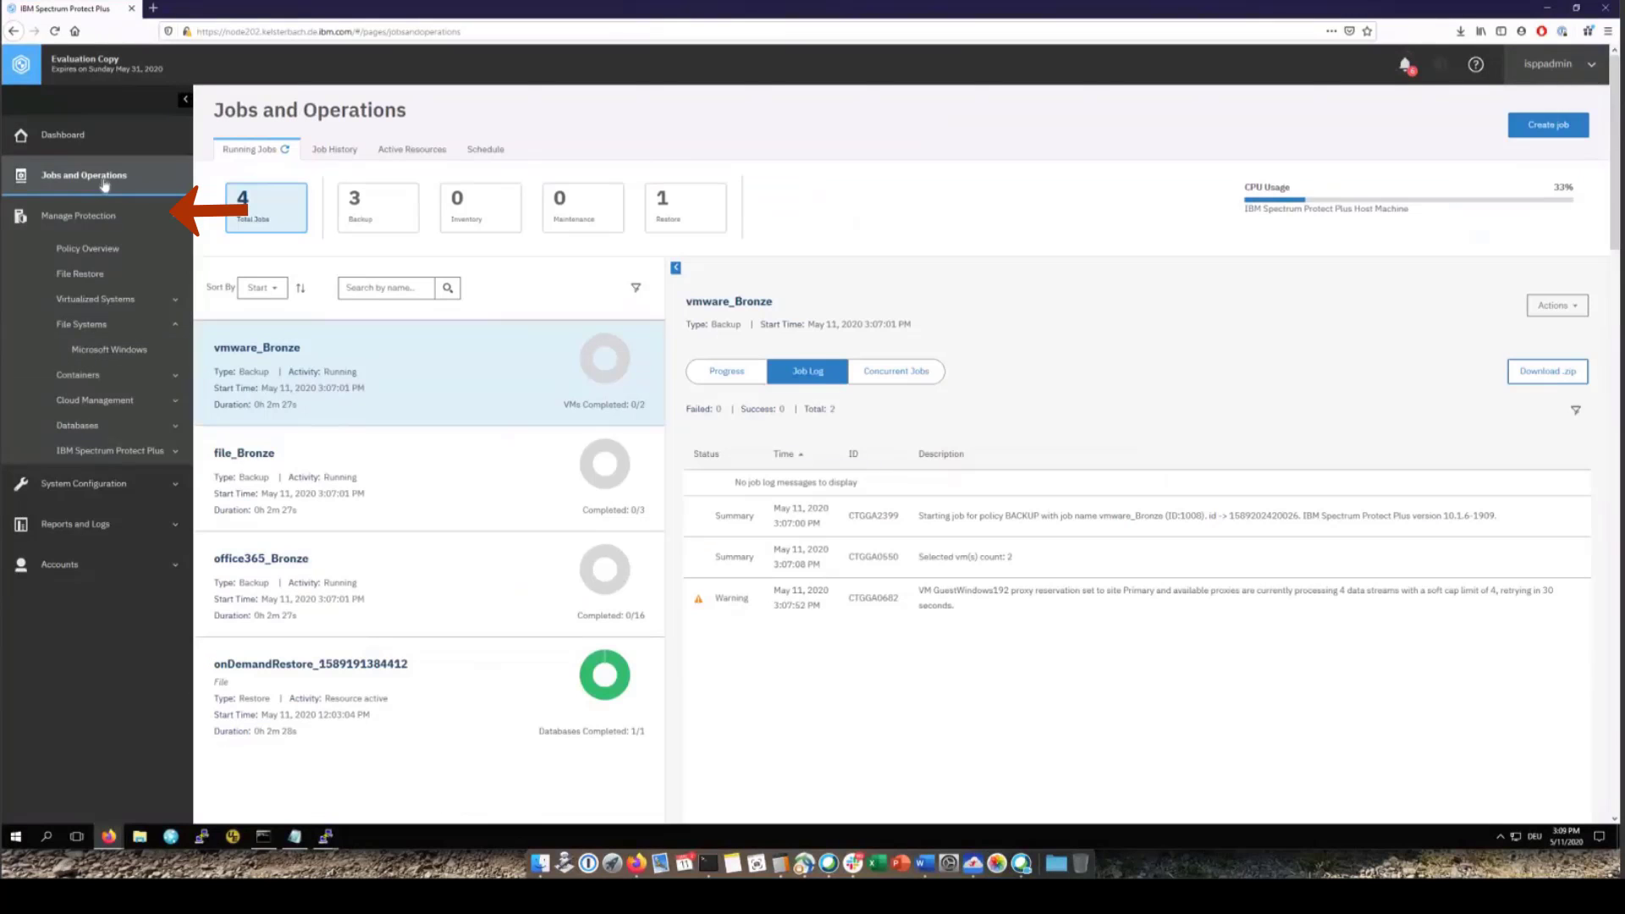
{"action": "left_click", "coordinate": [131, 354]}
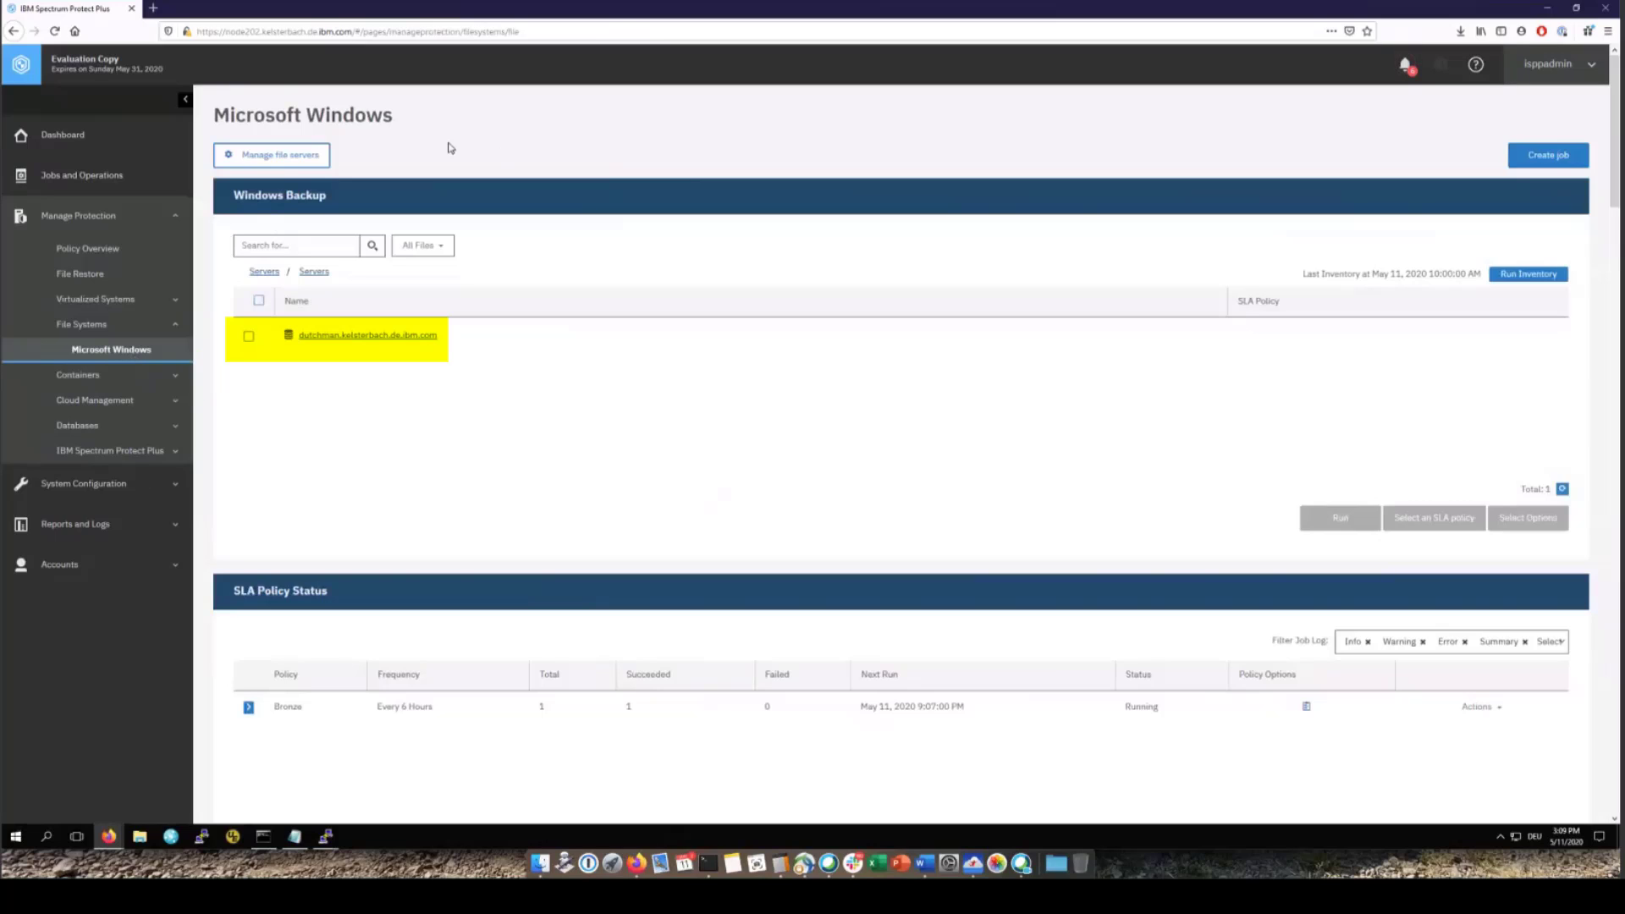
{"action": "left_click", "coordinate": [287, 161]}
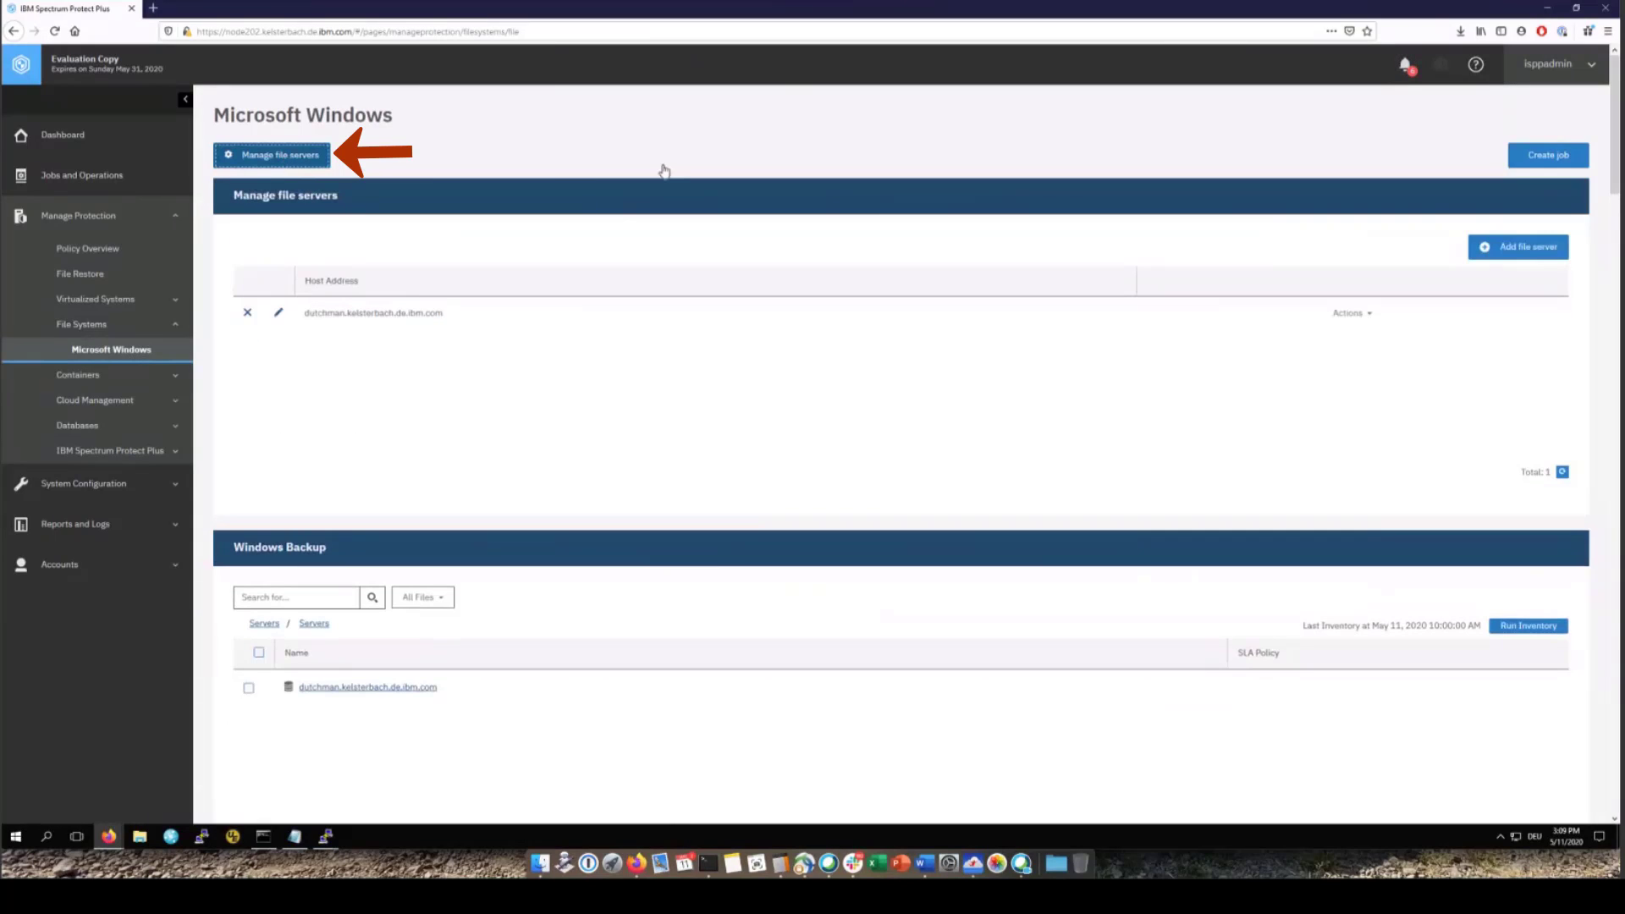
Add file server dutchman.kelsterbach.de.ibm.com with user ID Administrator and the account password
{"action": "left_click", "coordinate": [1515, 250]}
{"action": "left_click", "coordinate": [492, 281]}
{"action": "type", "text": "dutchman.kelsterba"}
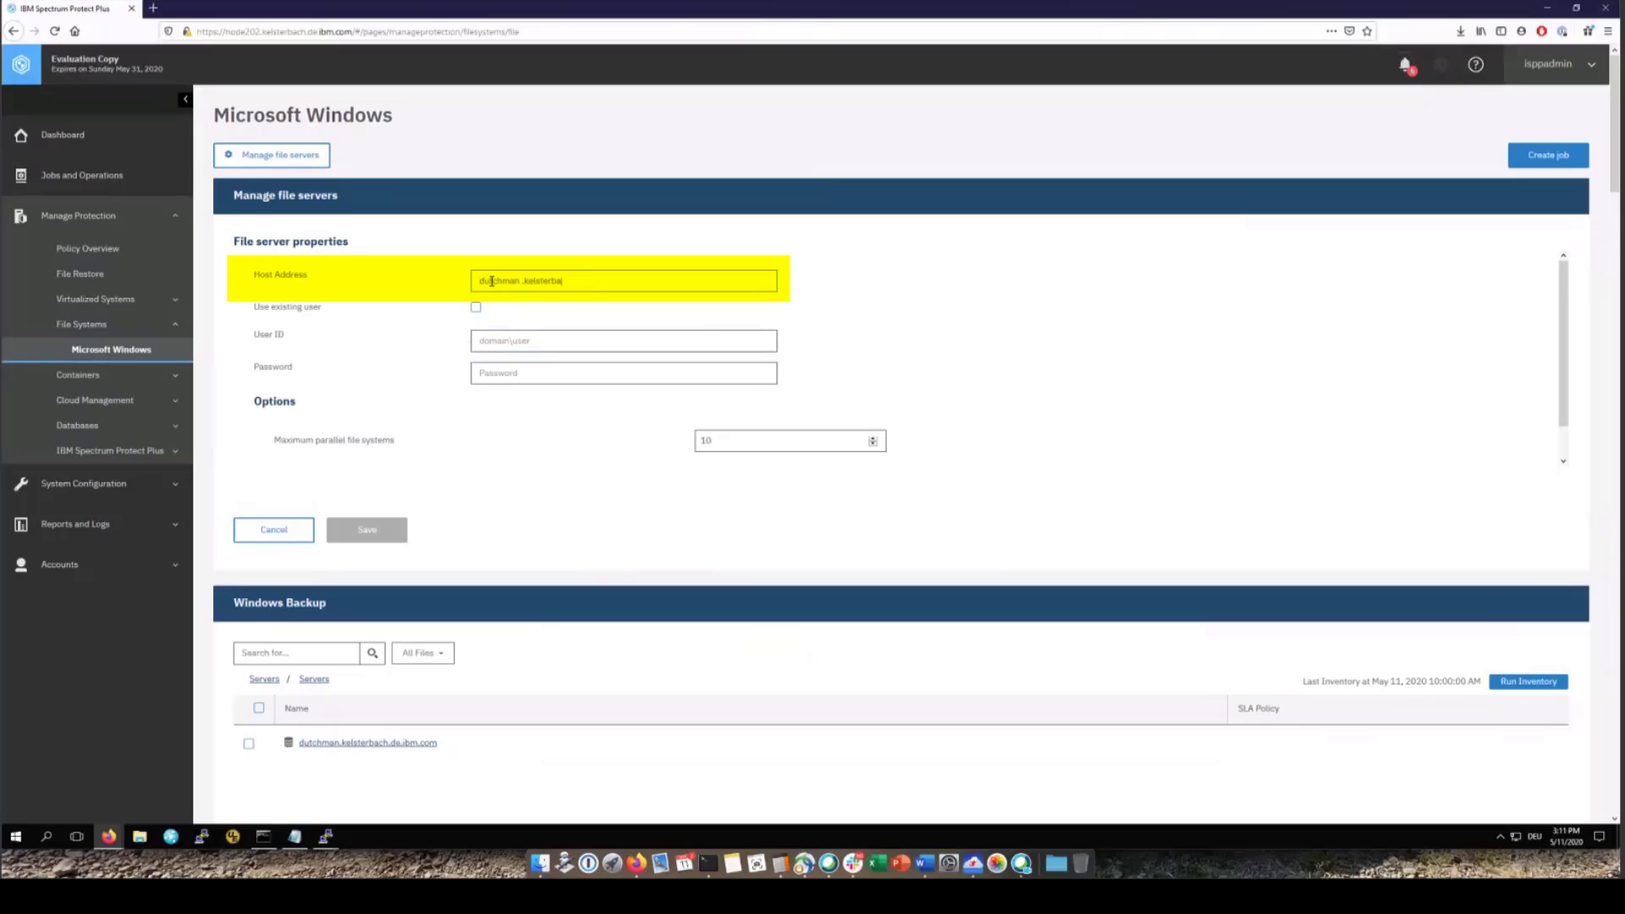
{"action": "type", "text": "ch.d"}
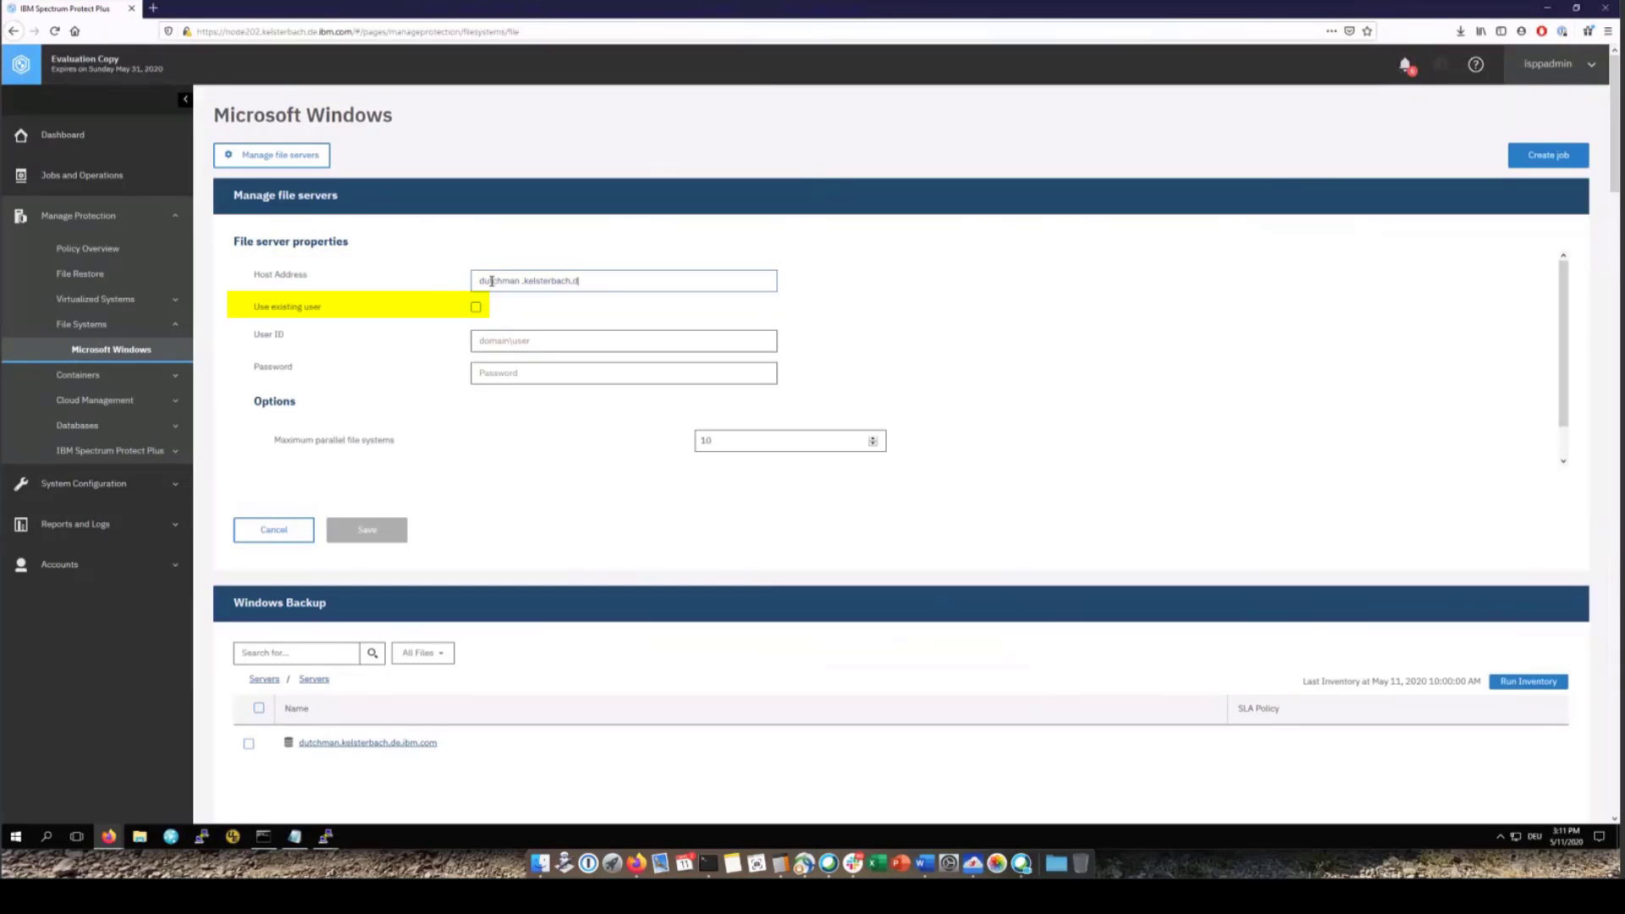
{"action": "type", "text": "e.ibm.com"}
{"action": "left_click", "coordinate": [526, 340]}
{"action": "type", "text": "Adminis"}
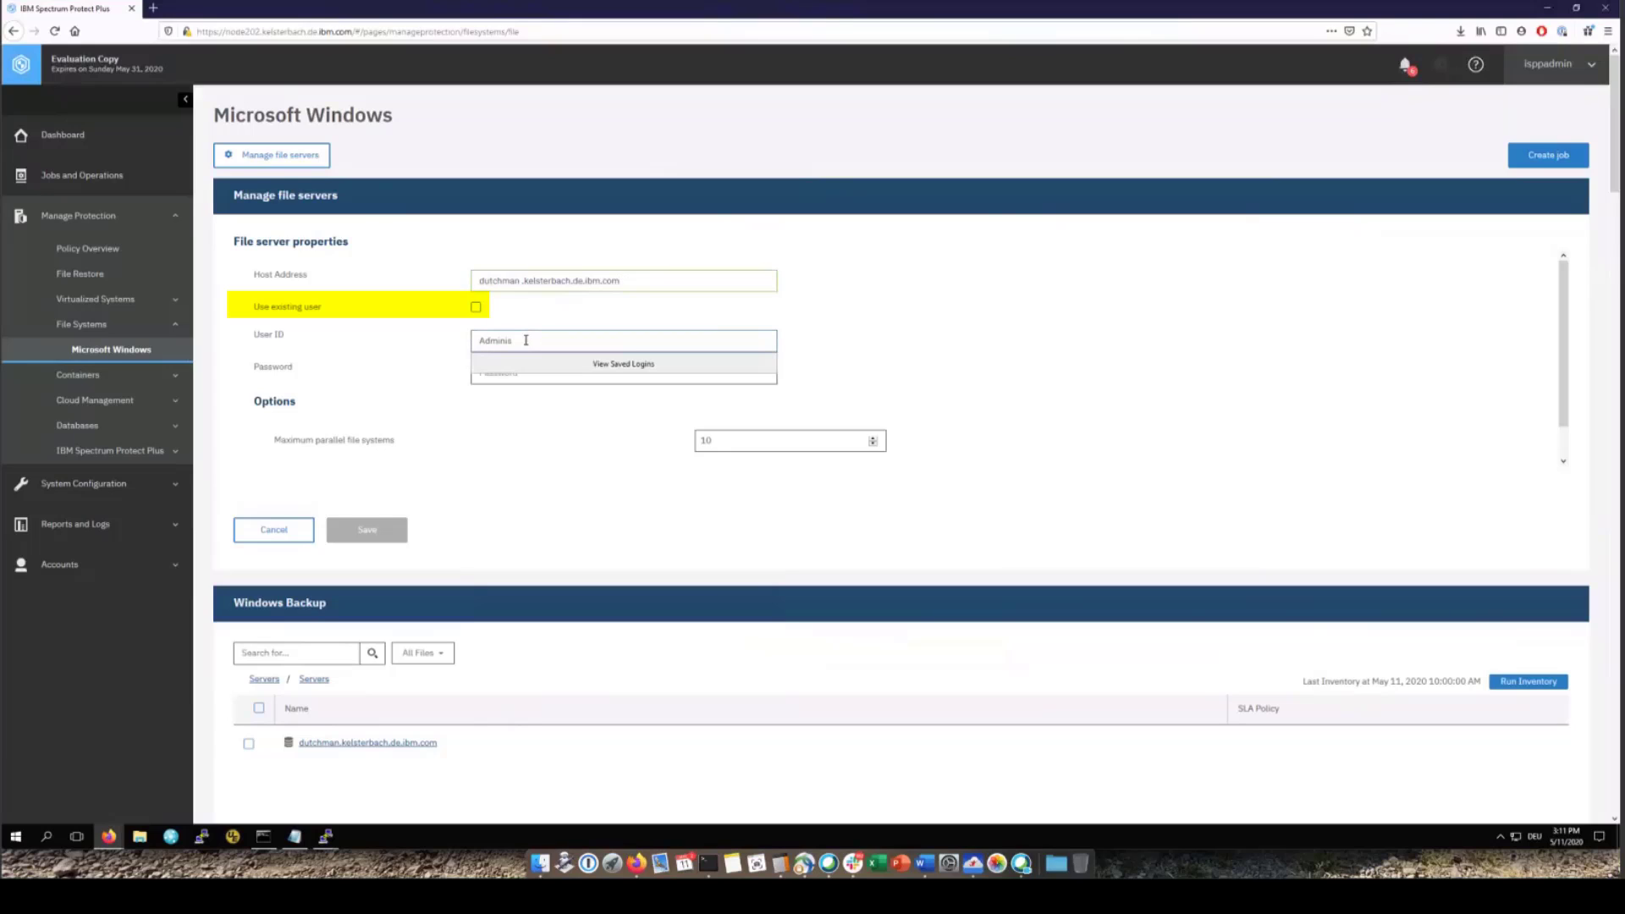
{"action": "type", "text": "trator"}
{"action": "left_click", "coordinate": [534, 373]}
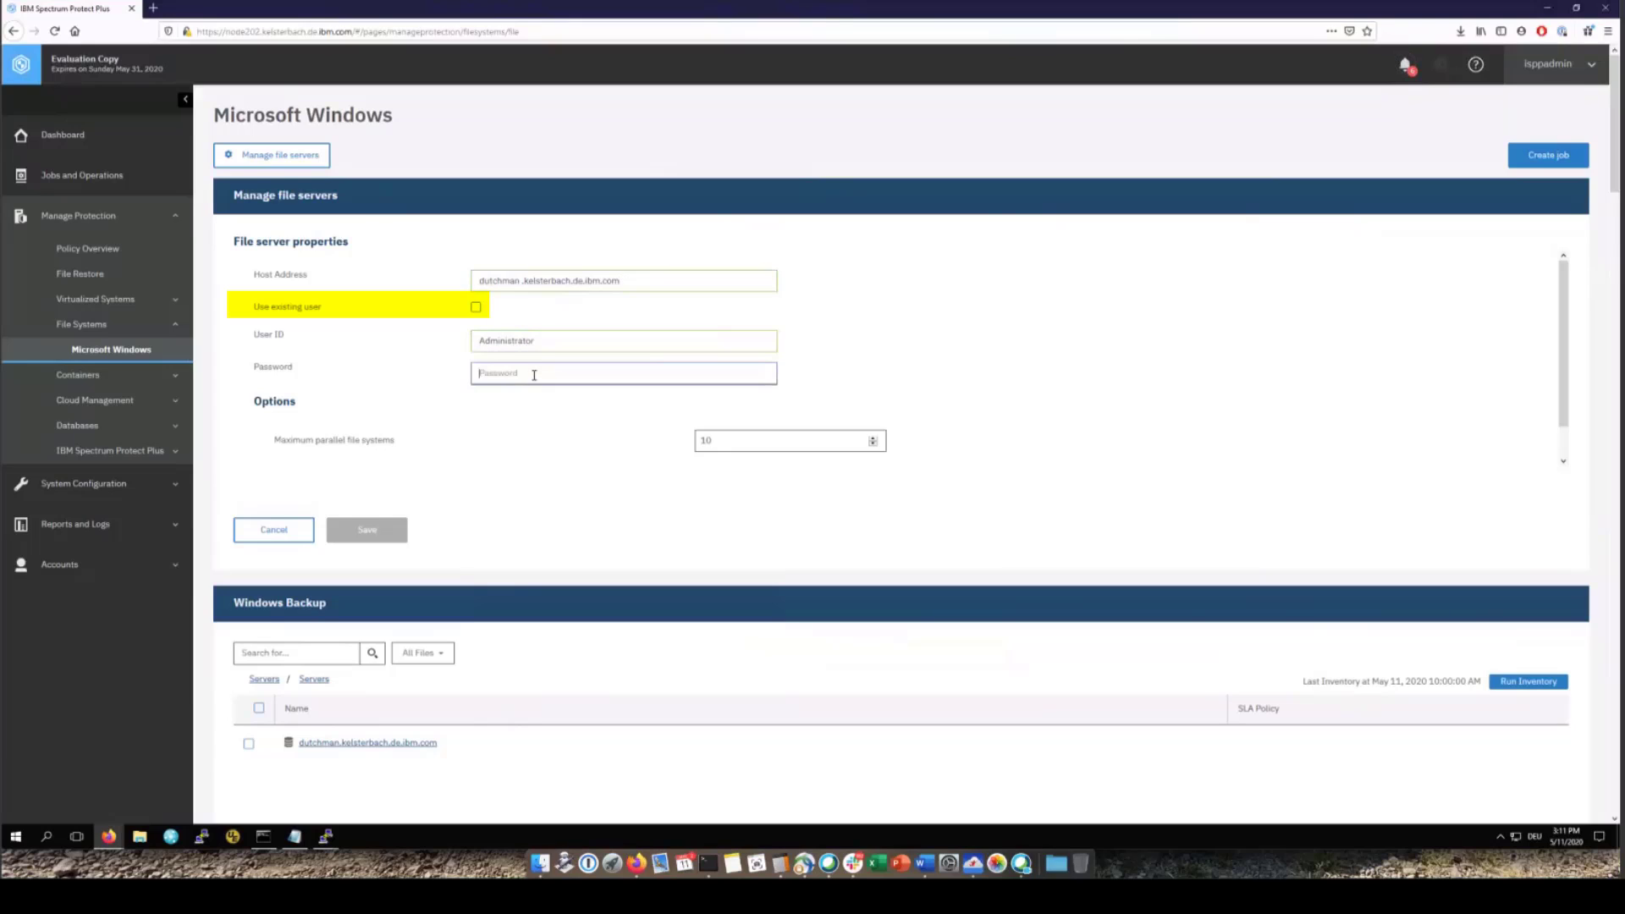
{"action": "type", "text": "p***************"}
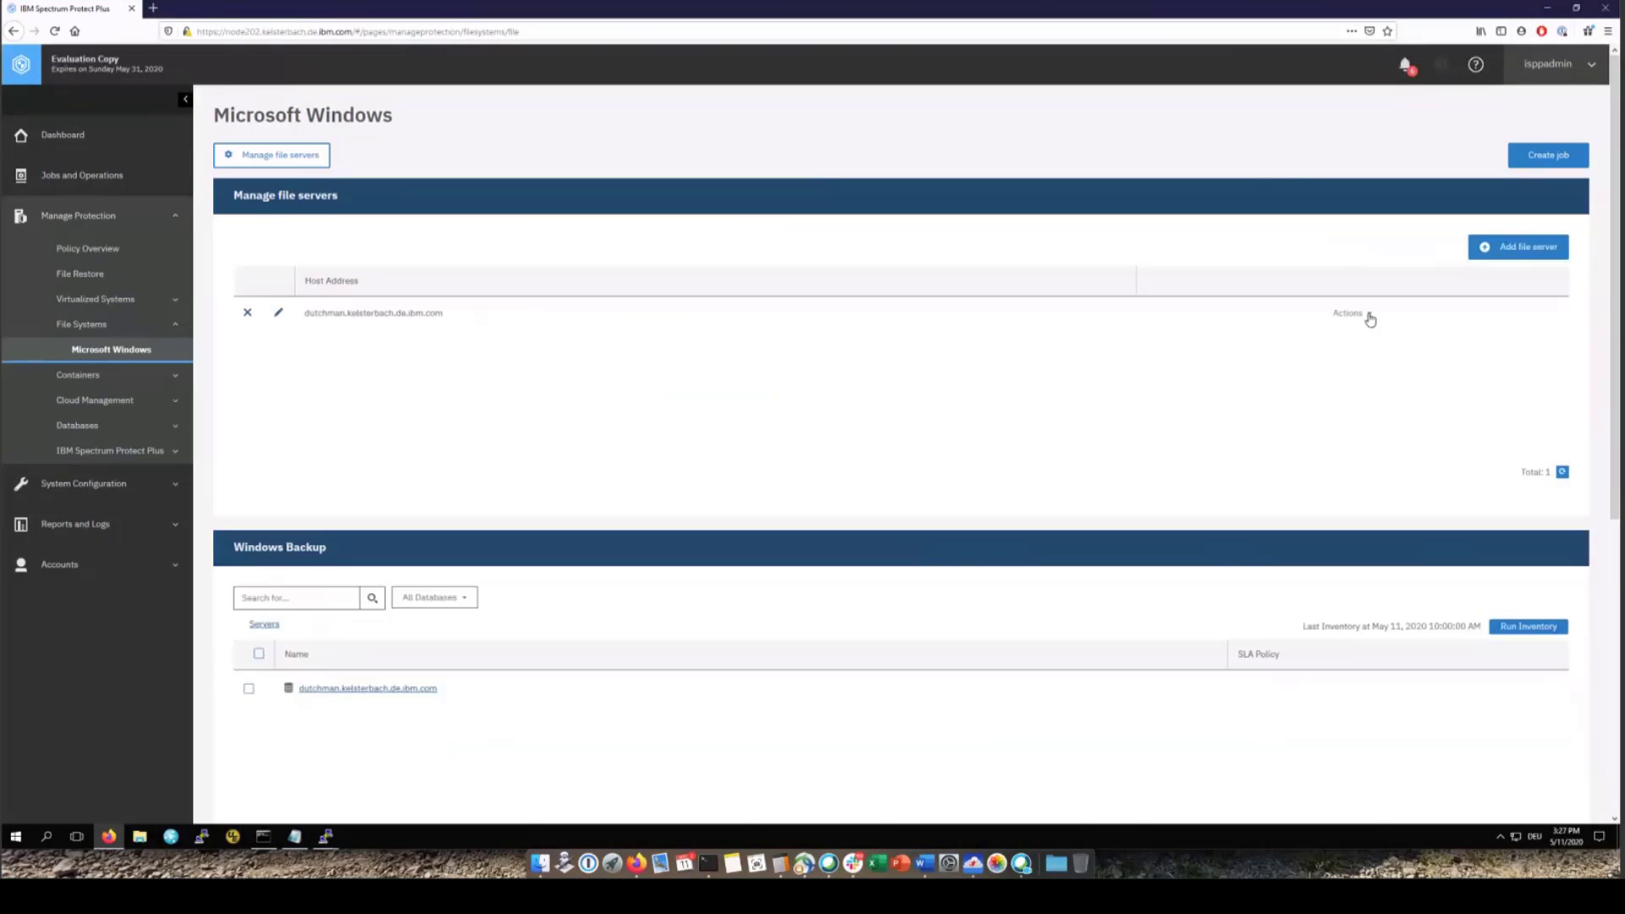
Run a connection test on dutchman.kelsterbach.de.ibm.com and dismiss the passing results
{"action": "left_click", "coordinate": [1368, 316]}
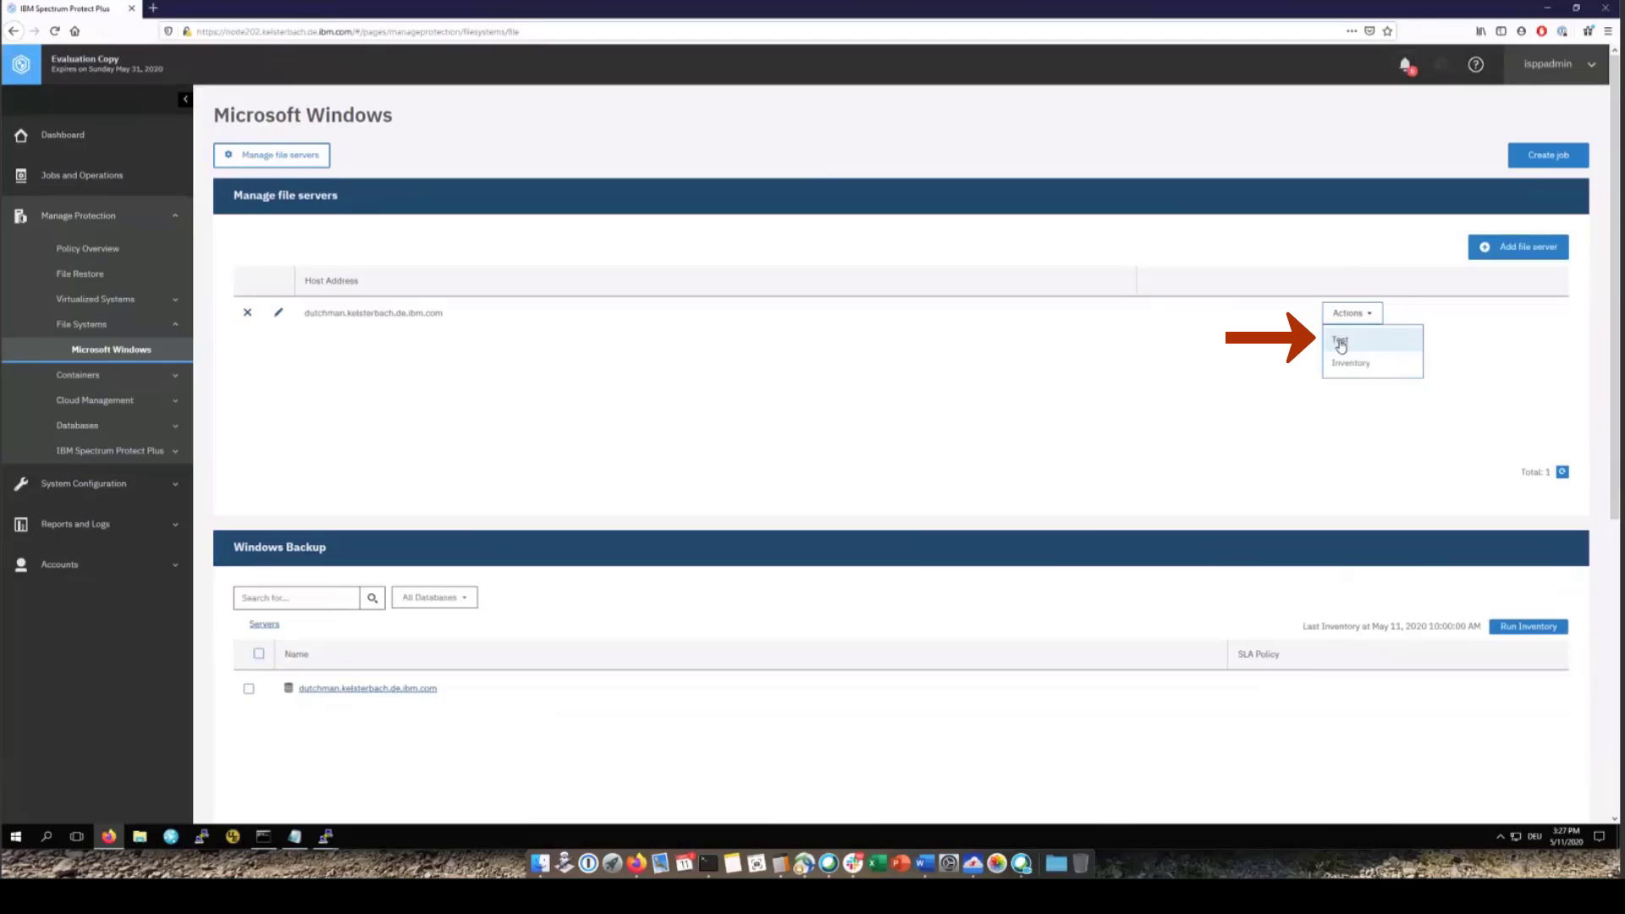
{"action": "left_click", "coordinate": [1341, 344]}
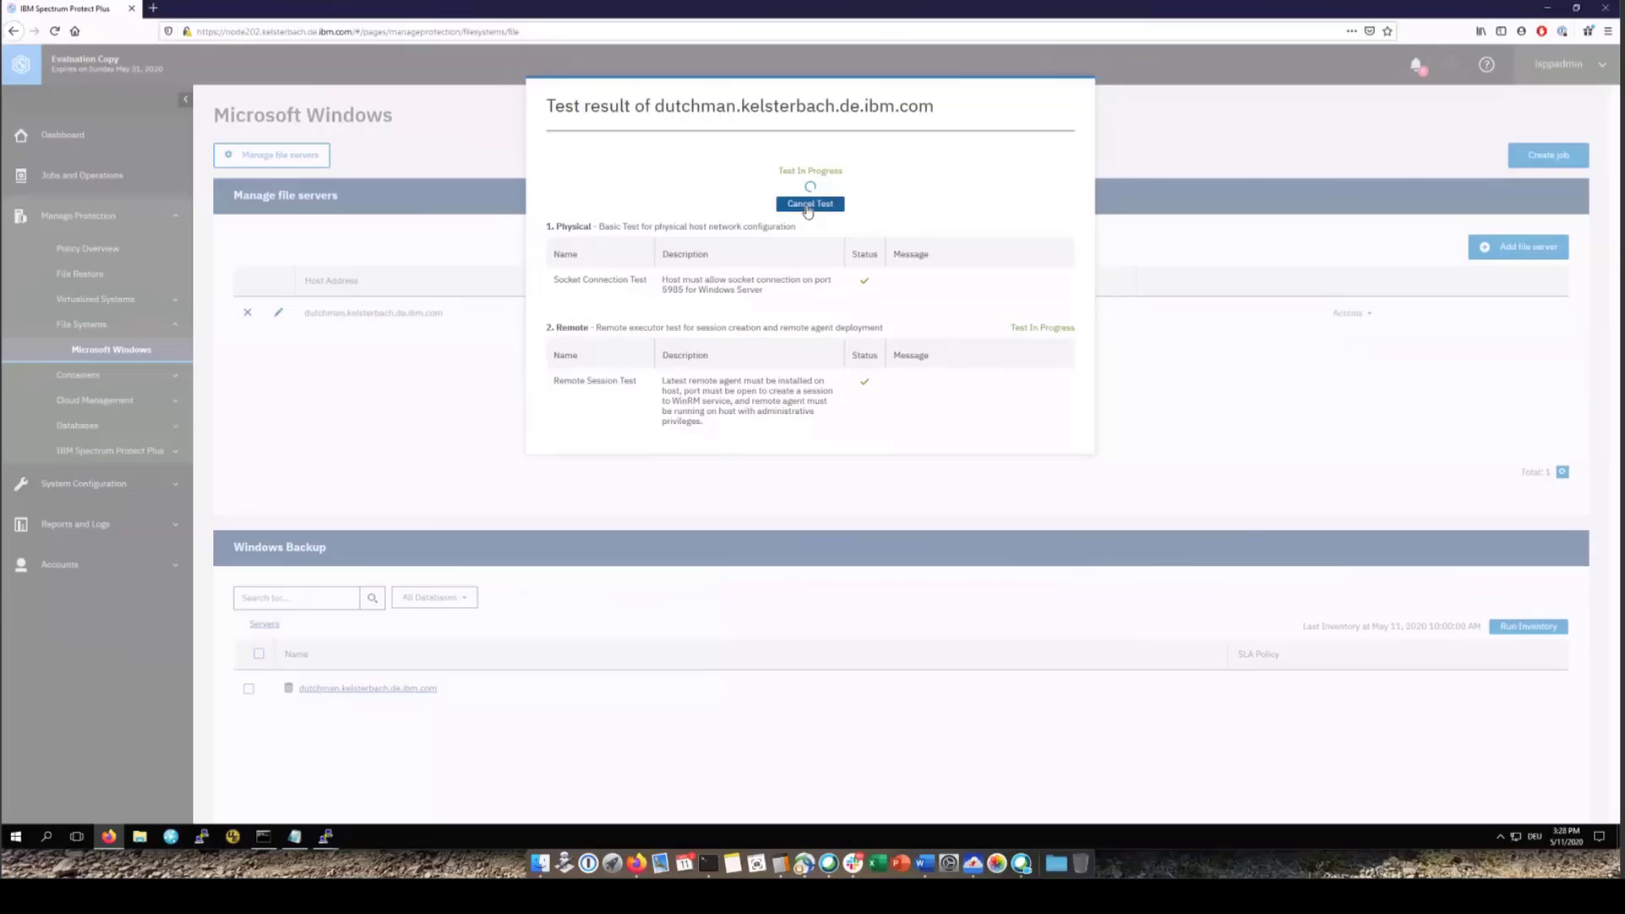
{"action": "left_click", "coordinate": [809, 206]}
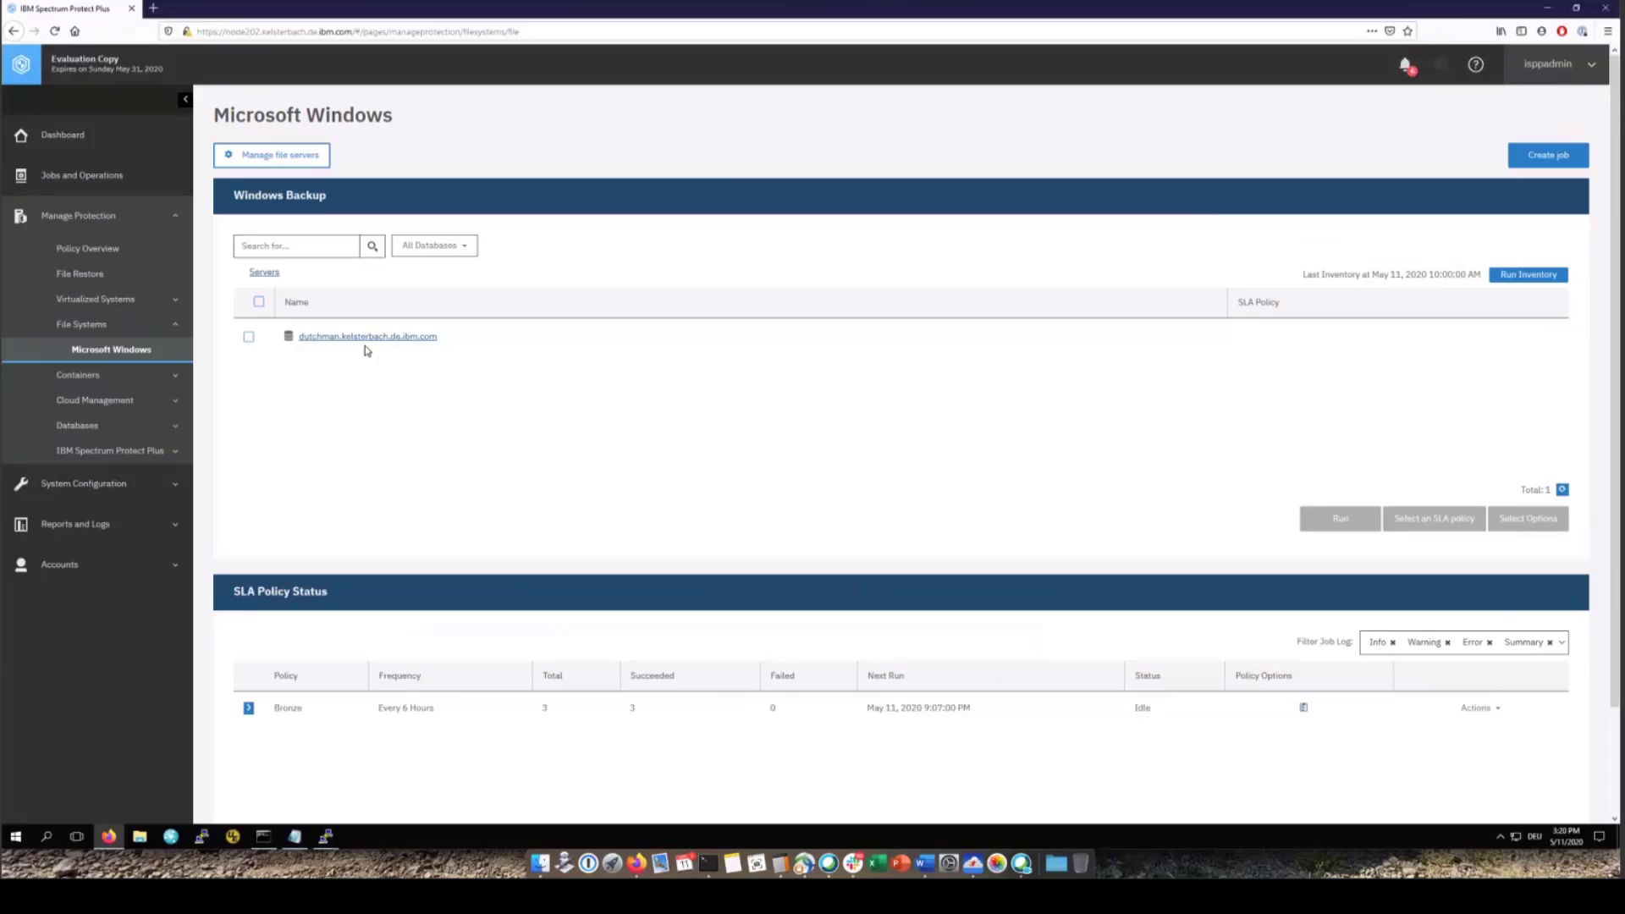
Select the dutchman server and show its backup options down to the Exclude Files box
{"action": "left_click", "coordinate": [249, 338]}
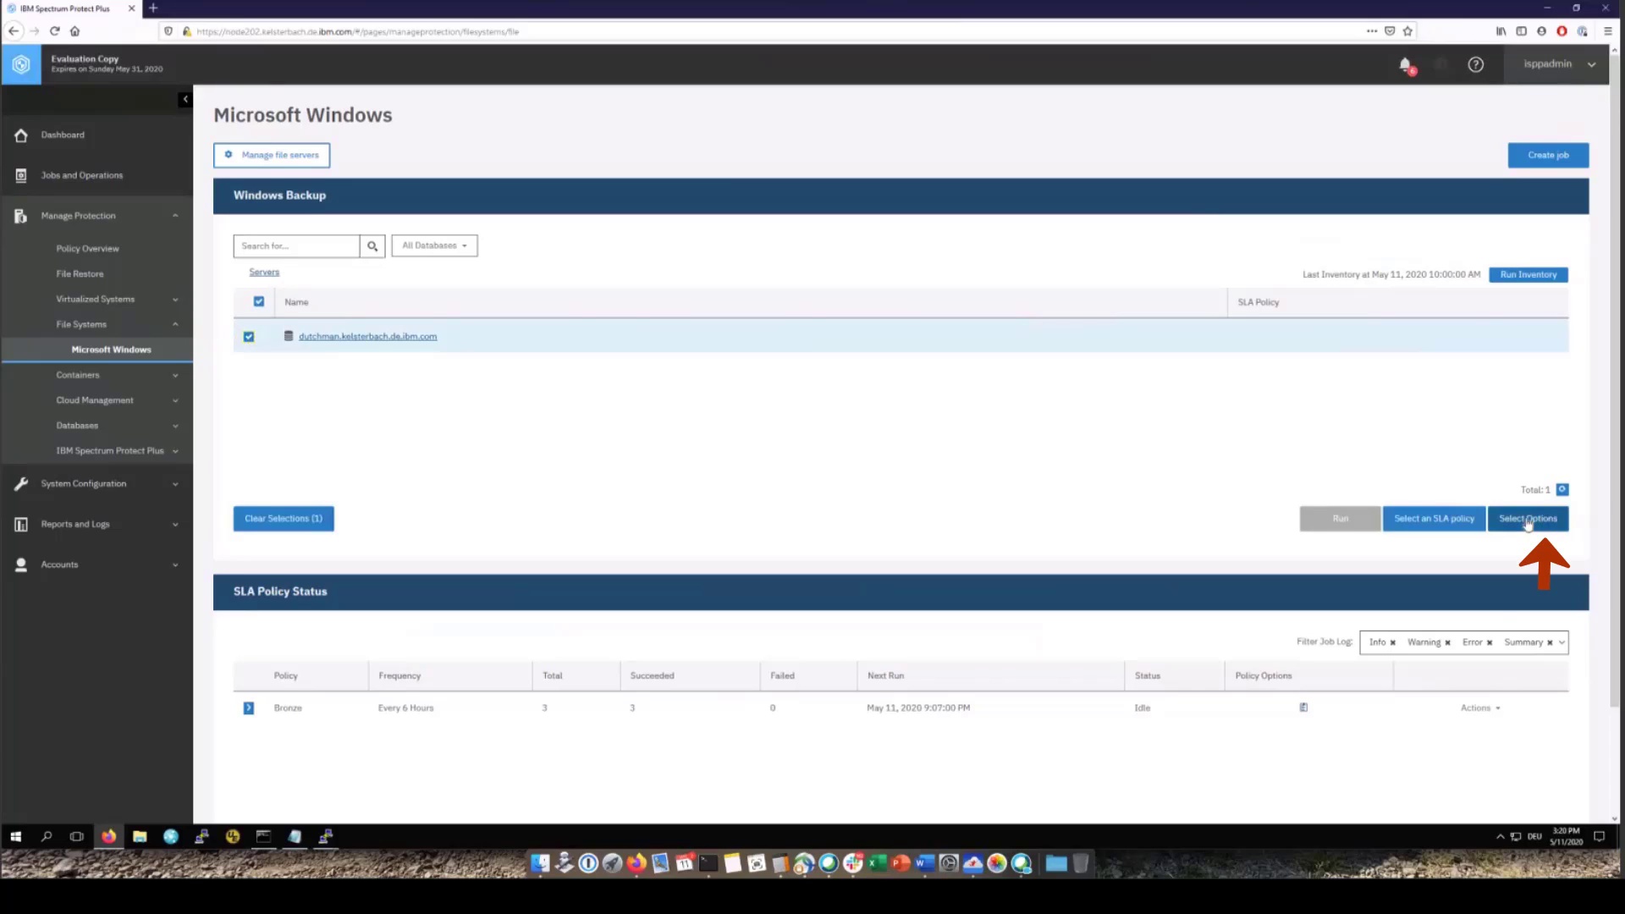
{"action": "left_click", "coordinate": [1528, 520]}
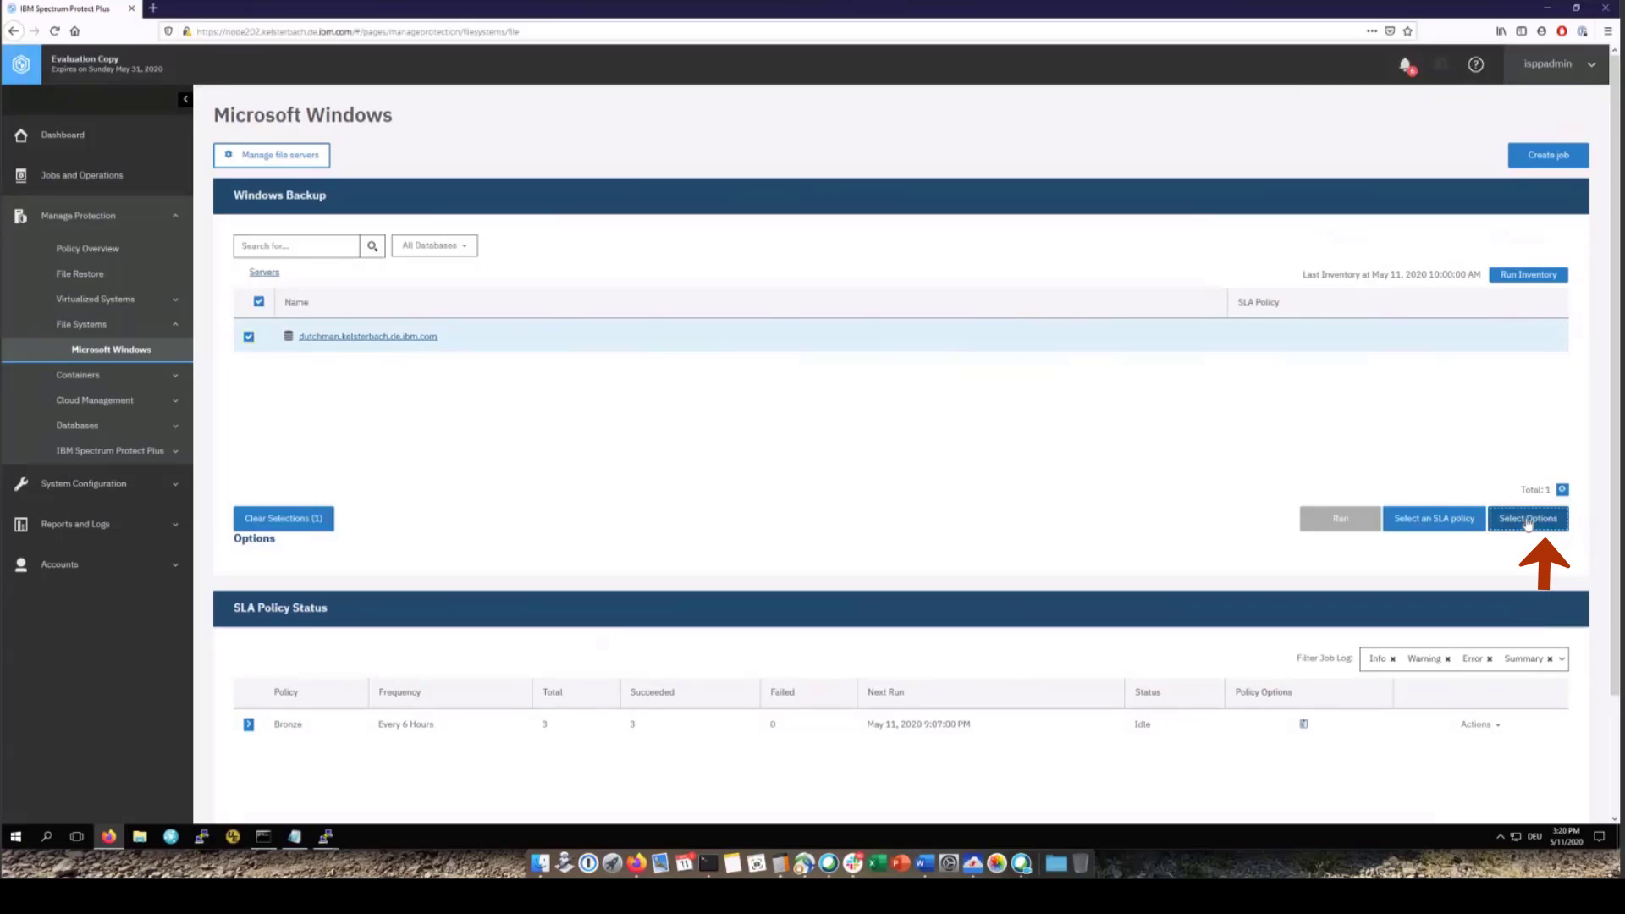
{"action": "scroll", "coordinate": [490, 319], "scroll_direction": "down", "scroll_amount": 4}
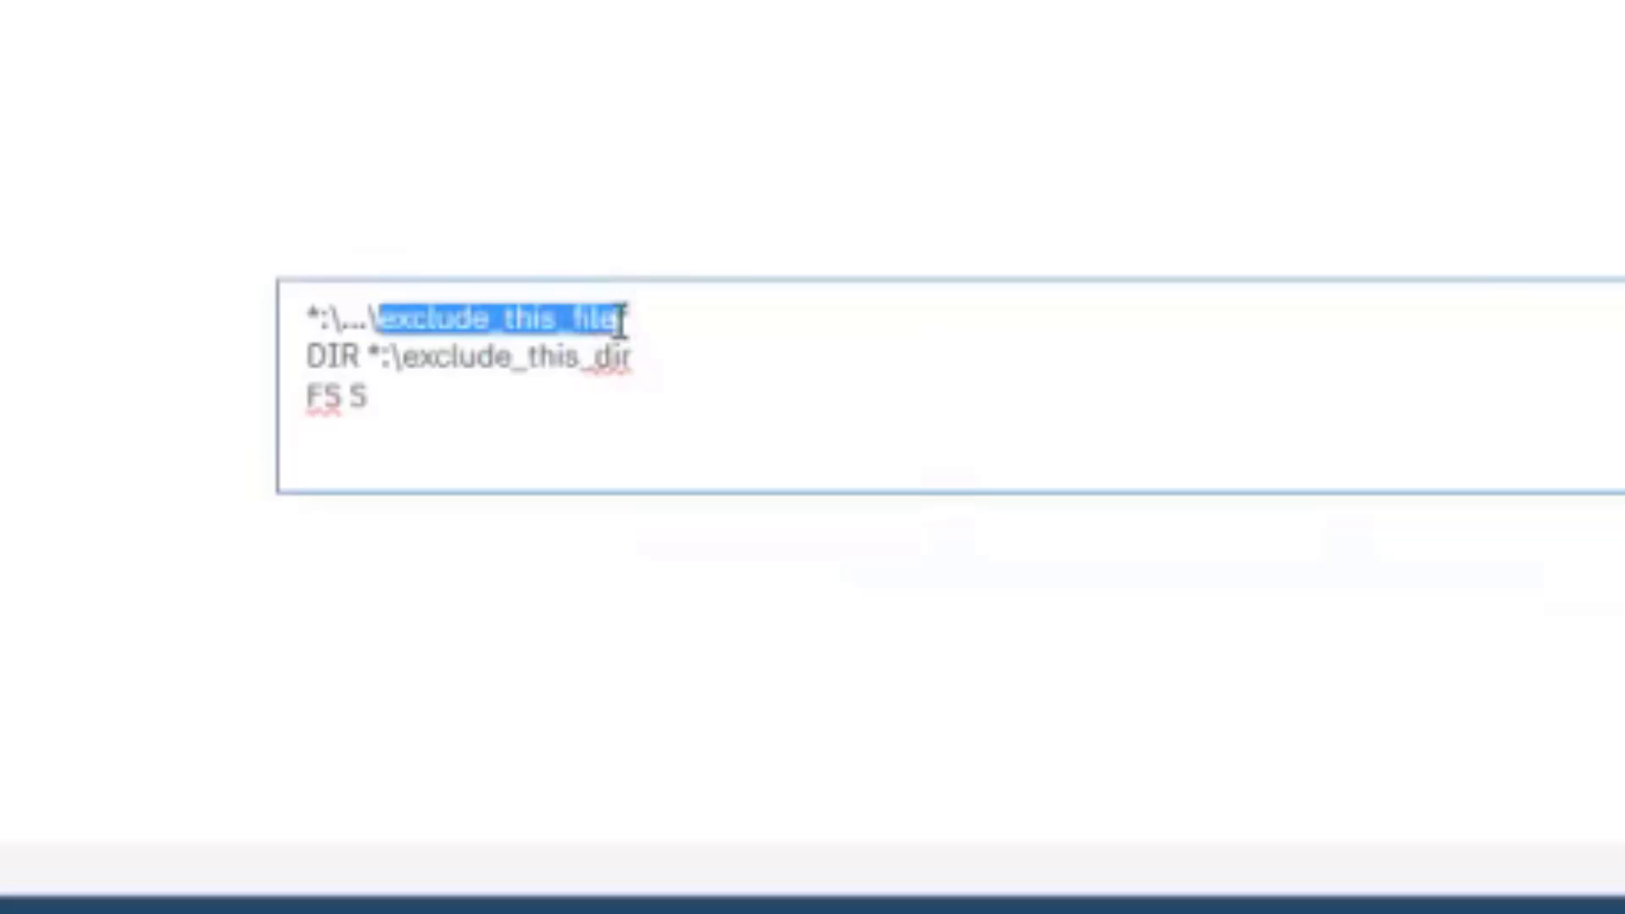
Edit the server-level exclusion list, then deselect the dutchman server row
{"action": "left_click", "coordinate": [617, 319]}
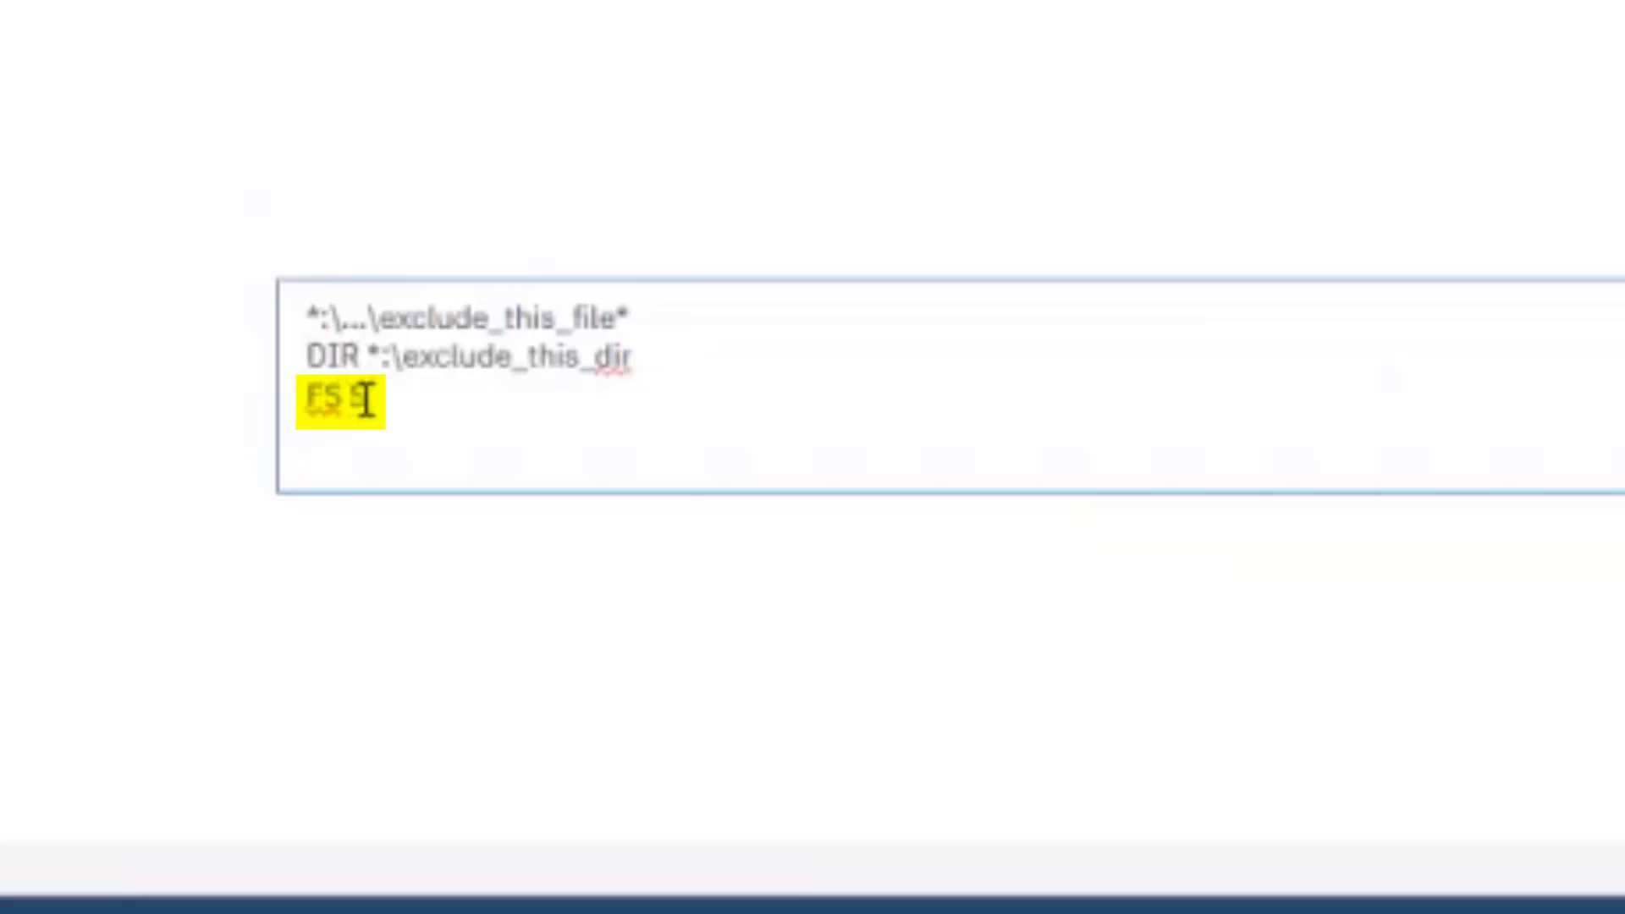
{"action": "left_click", "coordinate": [669, 582]}
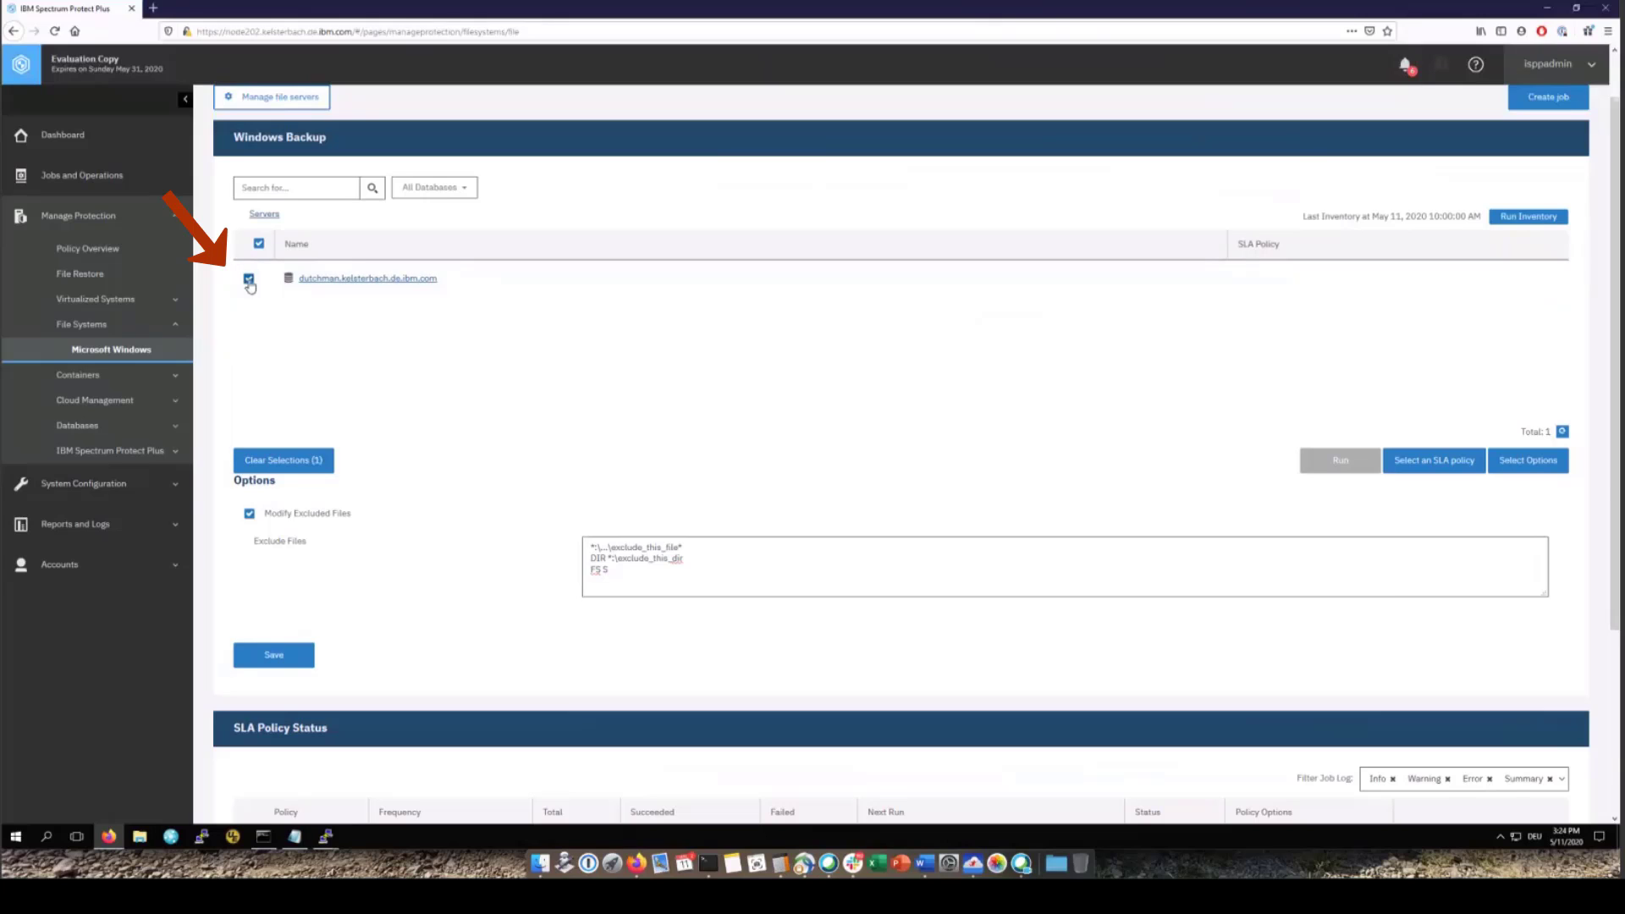
{"action": "left_click", "coordinate": [249, 280]}
Delete the FS S exclusion rule from the TopSecret (R:) drive's options and save them
{"action": "left_click", "coordinate": [372, 281]}
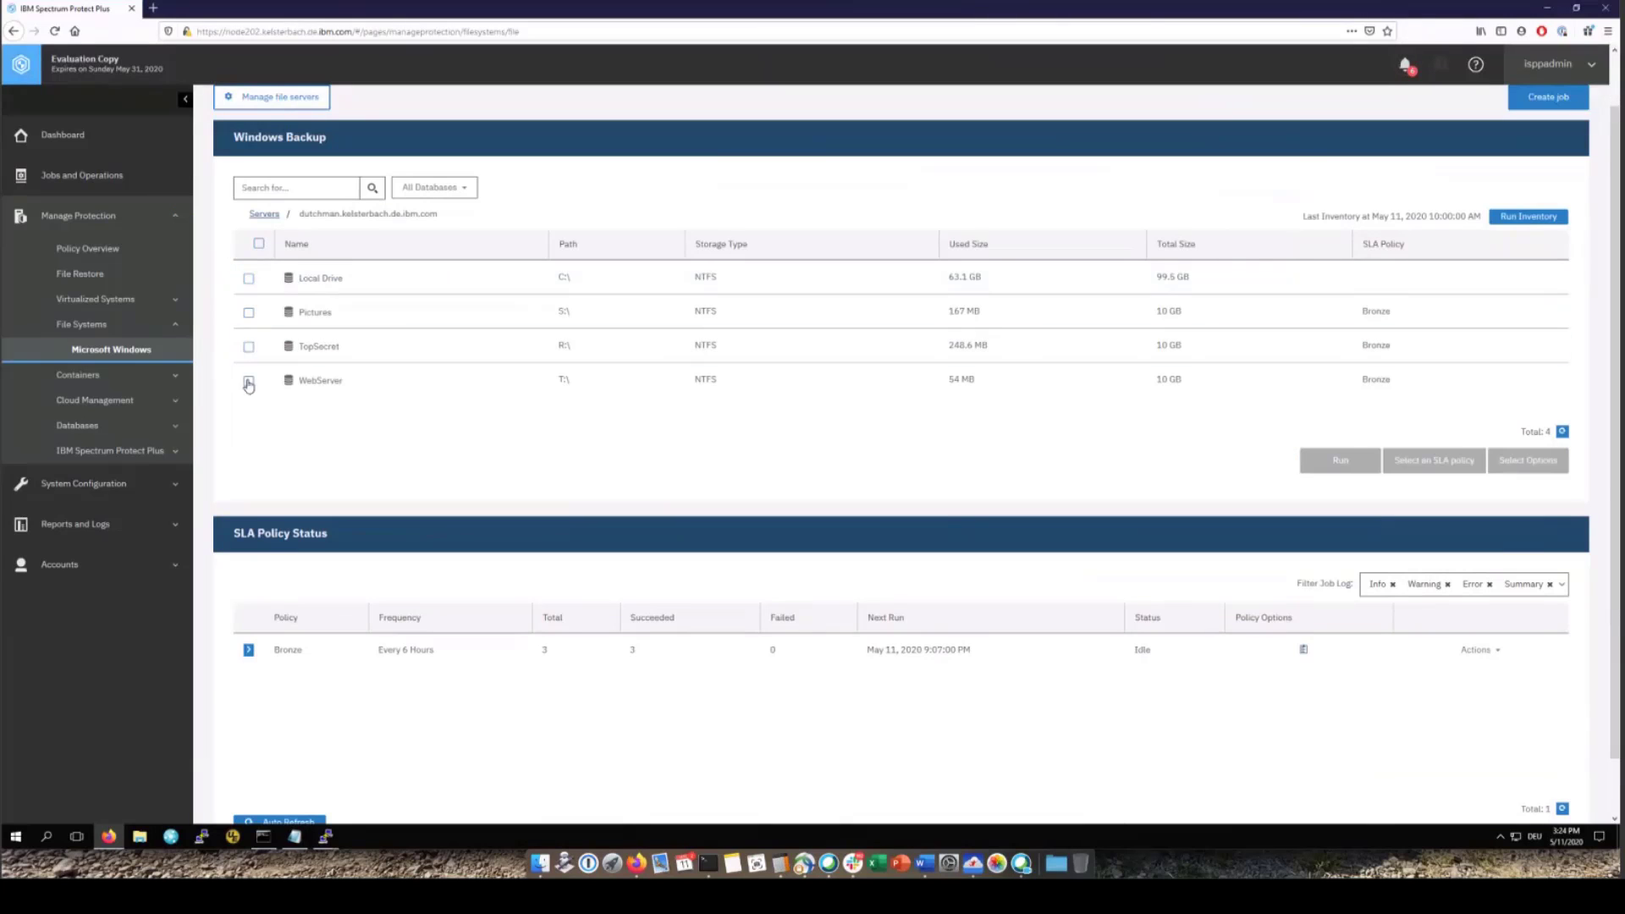
{"action": "left_click", "coordinate": [249, 348]}
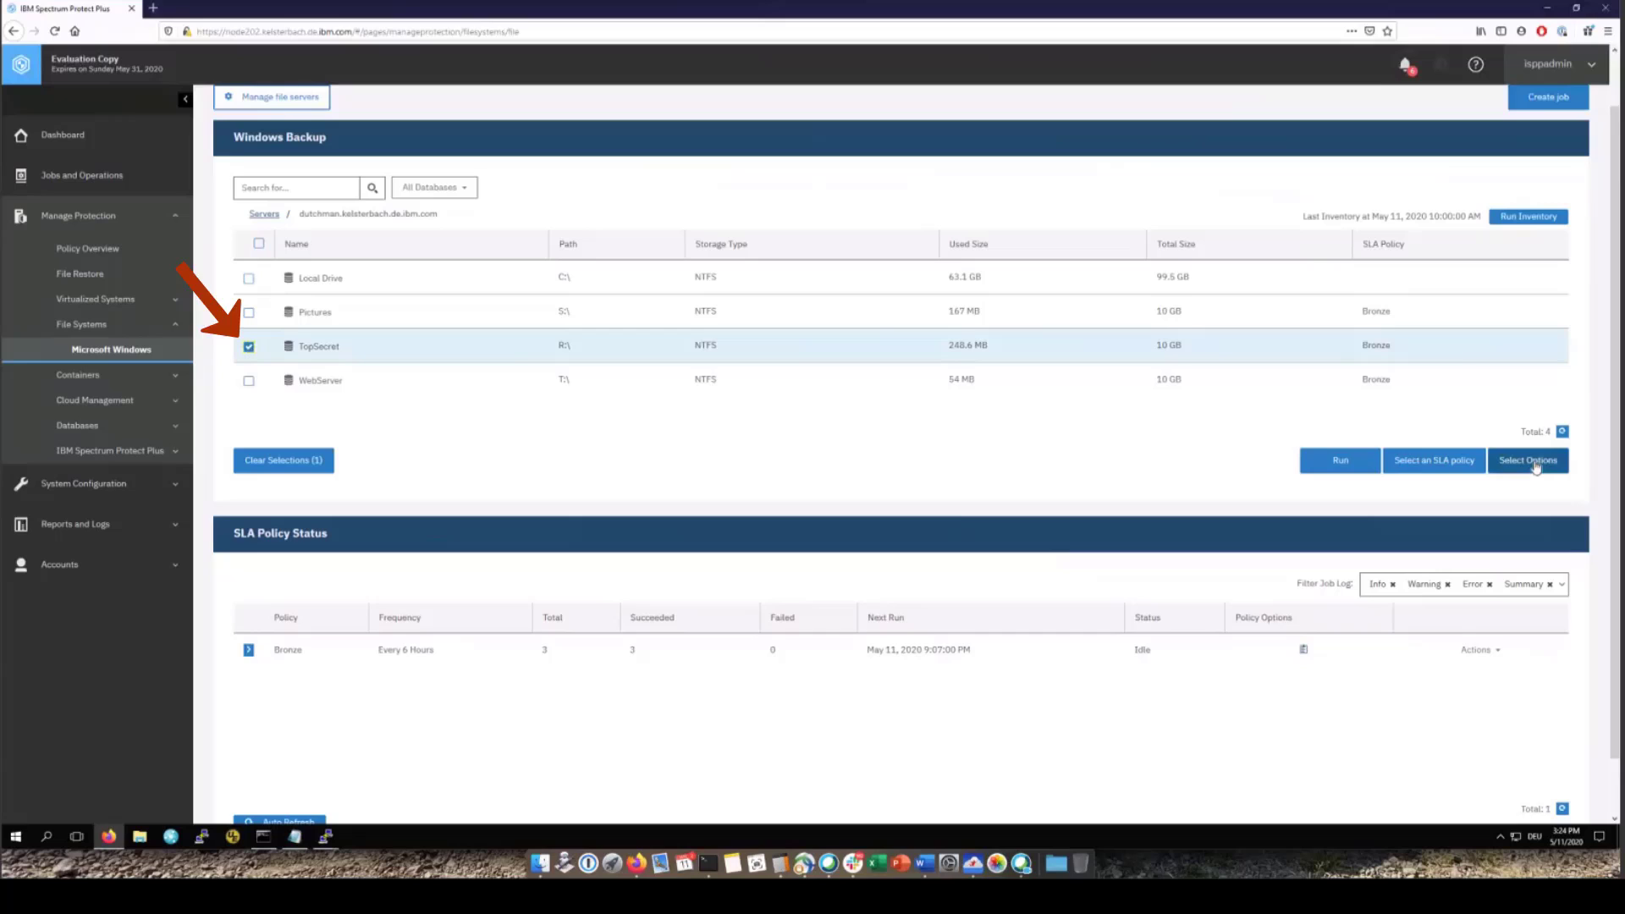
{"action": "left_click", "coordinate": [1535, 467]}
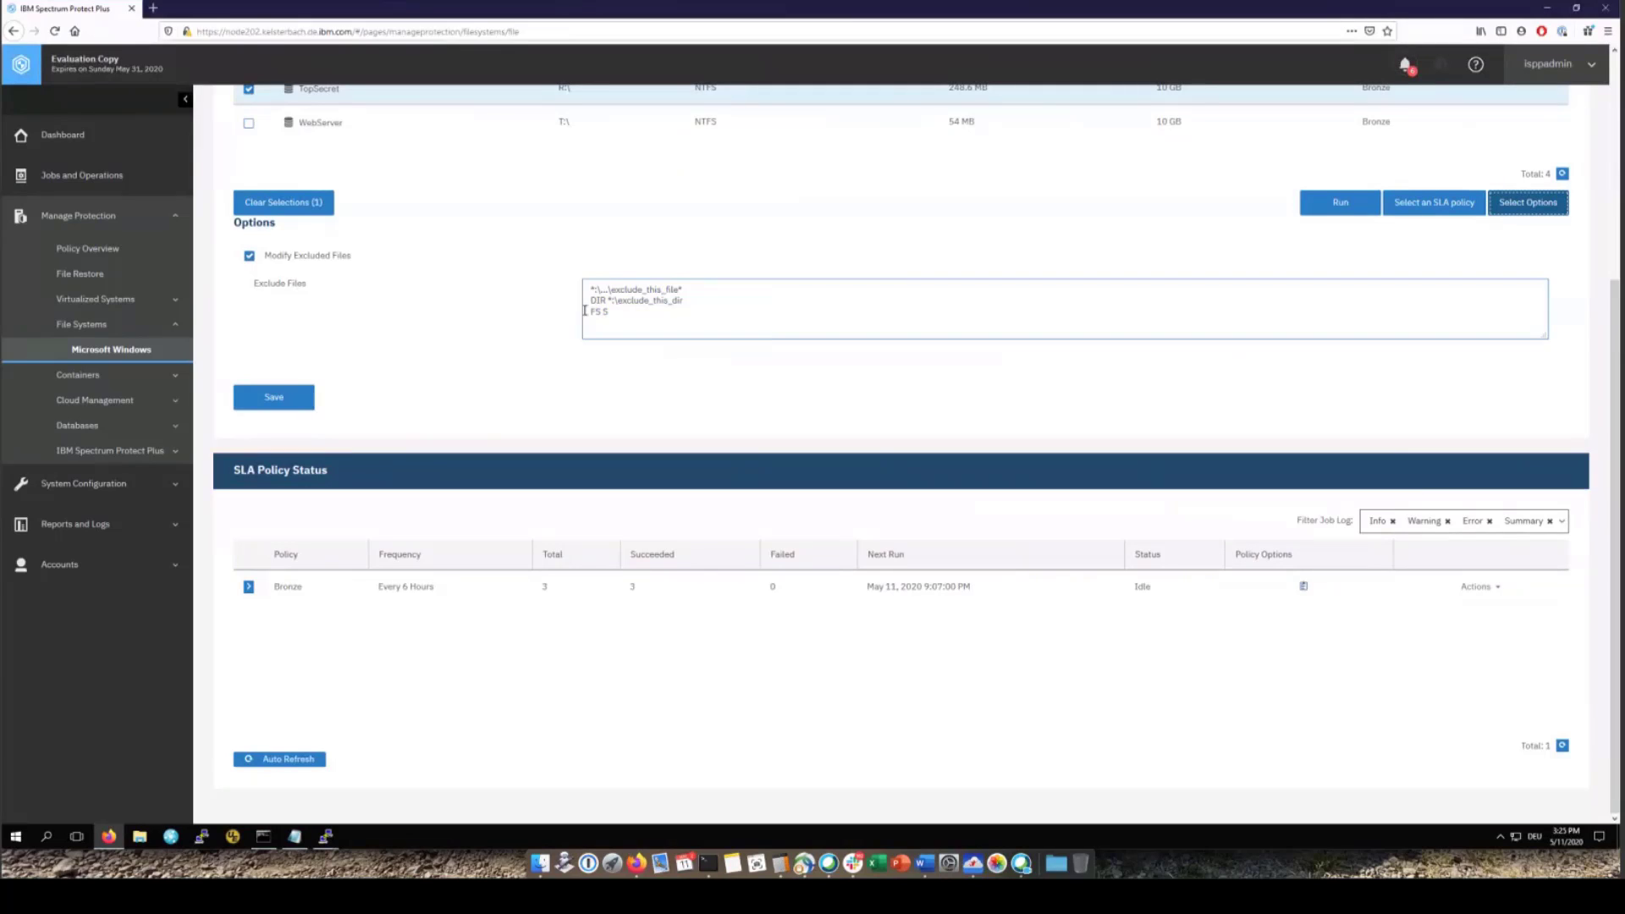
{"action": "left_click_drag", "start_coordinate": [586, 313], "coordinate": [608, 313]}
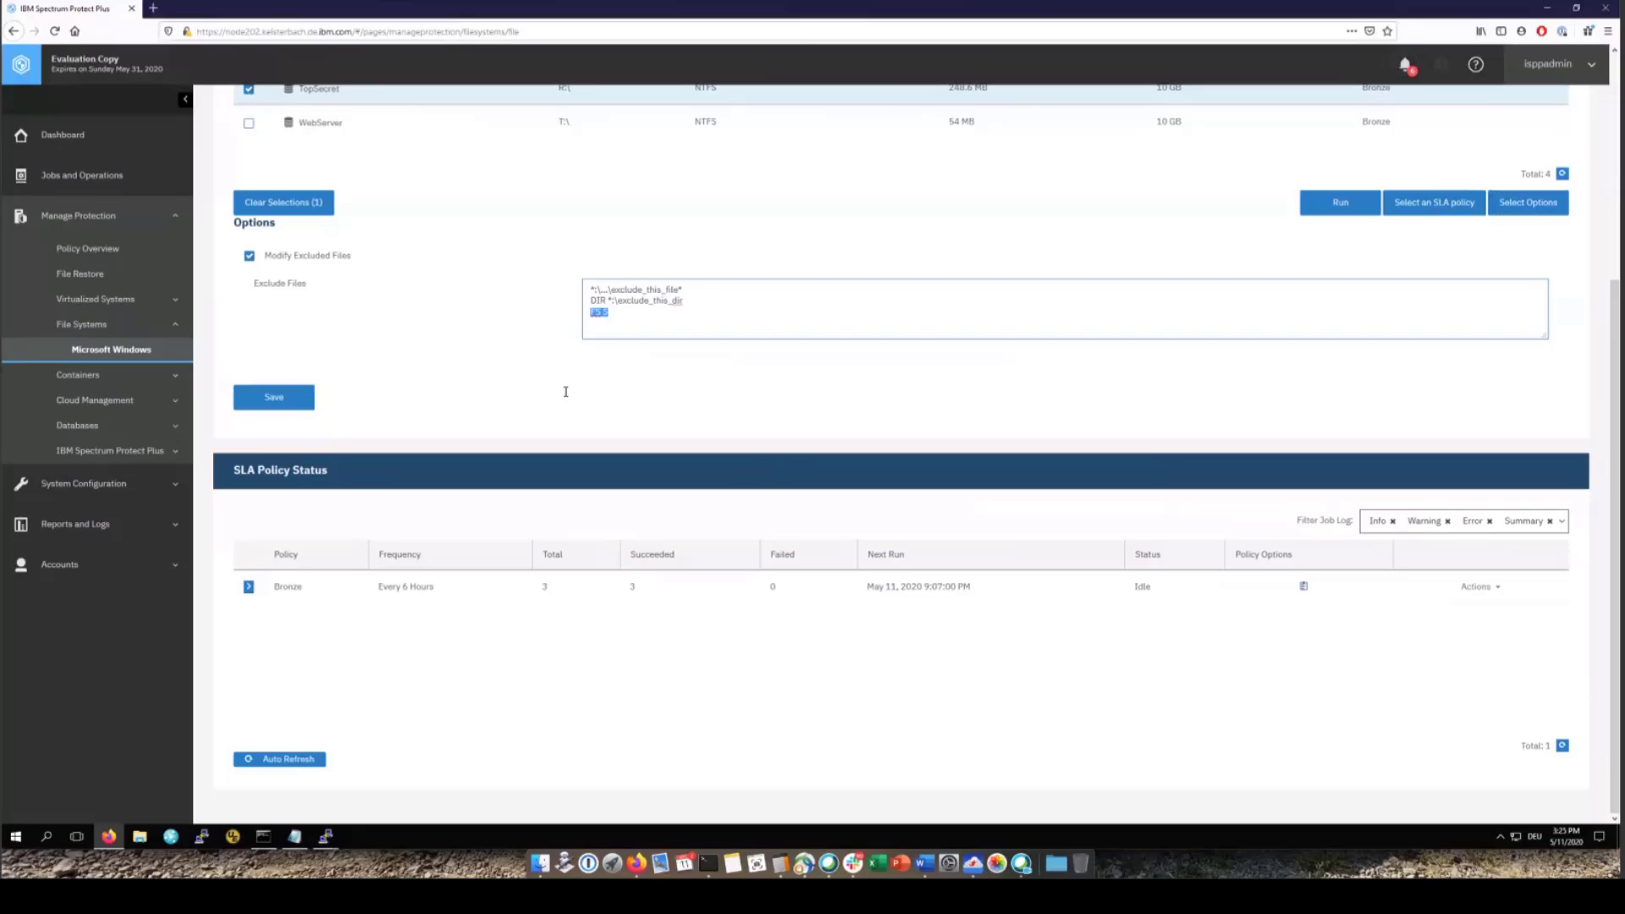
{"action": "key", "text": "BackSpace"}
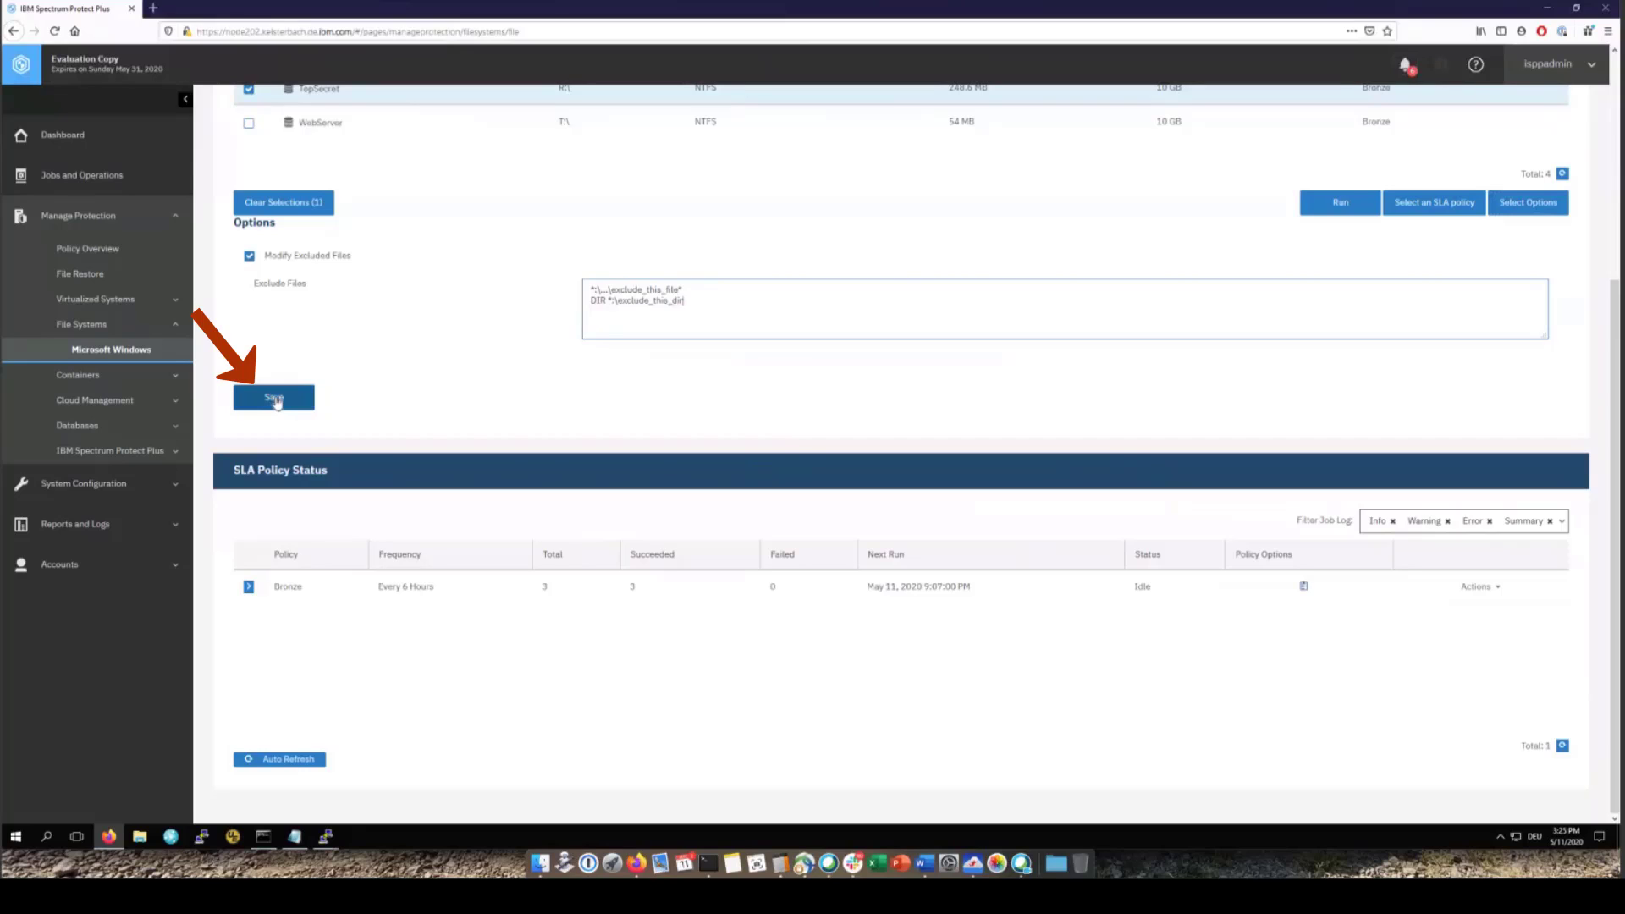
{"action": "left_click", "coordinate": [275, 399]}
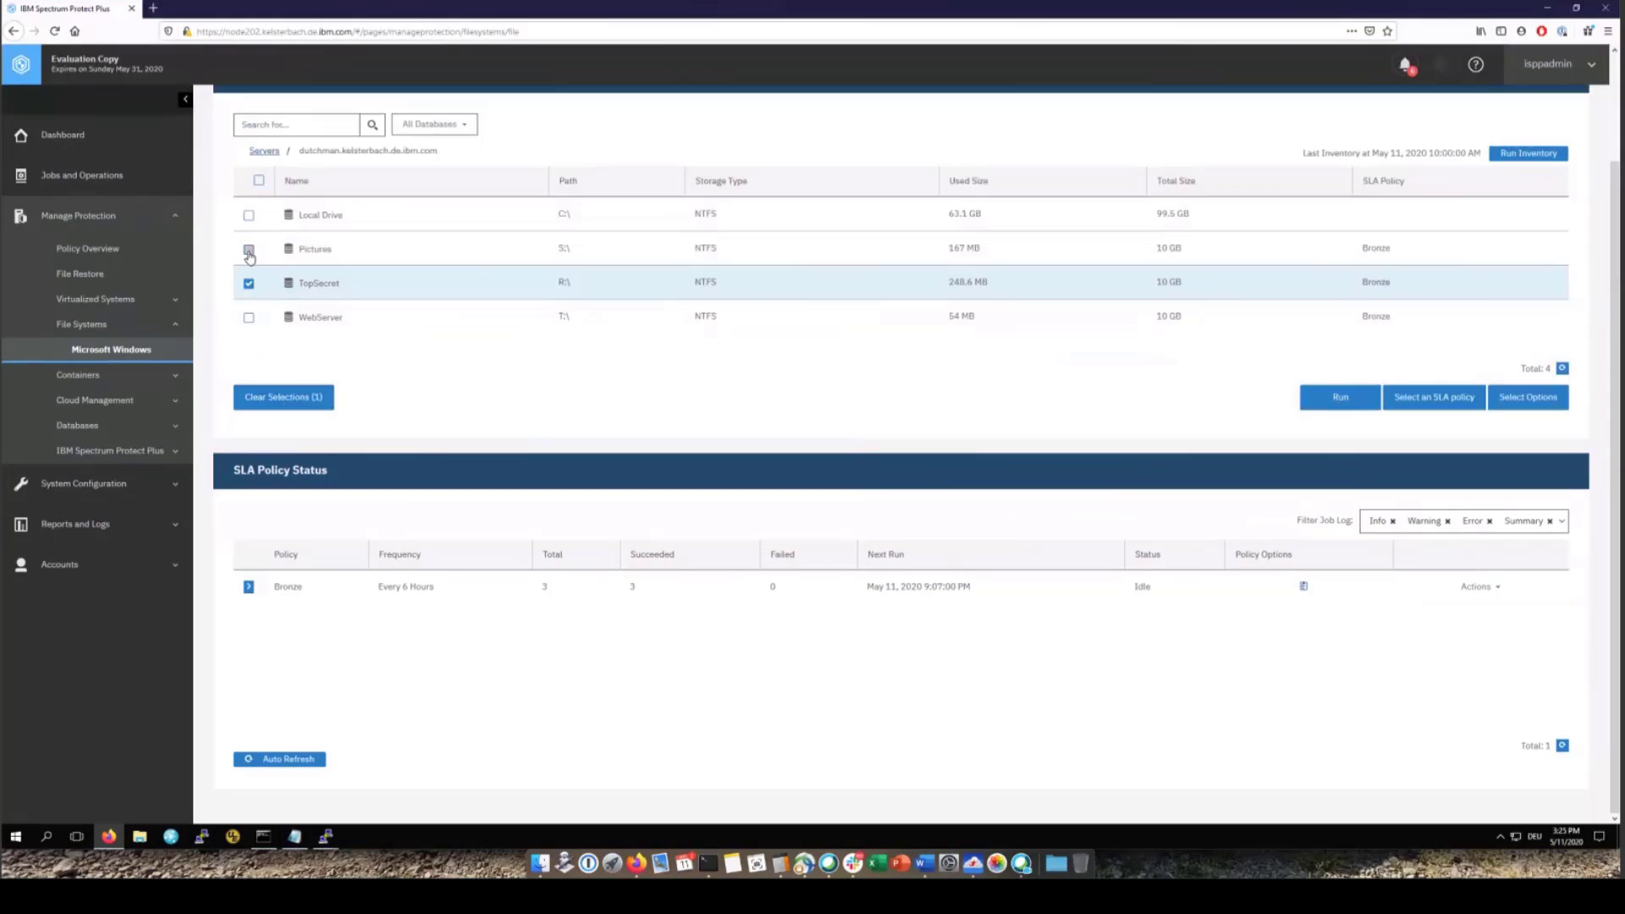
Assign Bronze to the Pictures, TopSecret and WebServer drives and expand Bronze's past runs
{"action": "left_click", "coordinate": [248, 251]}
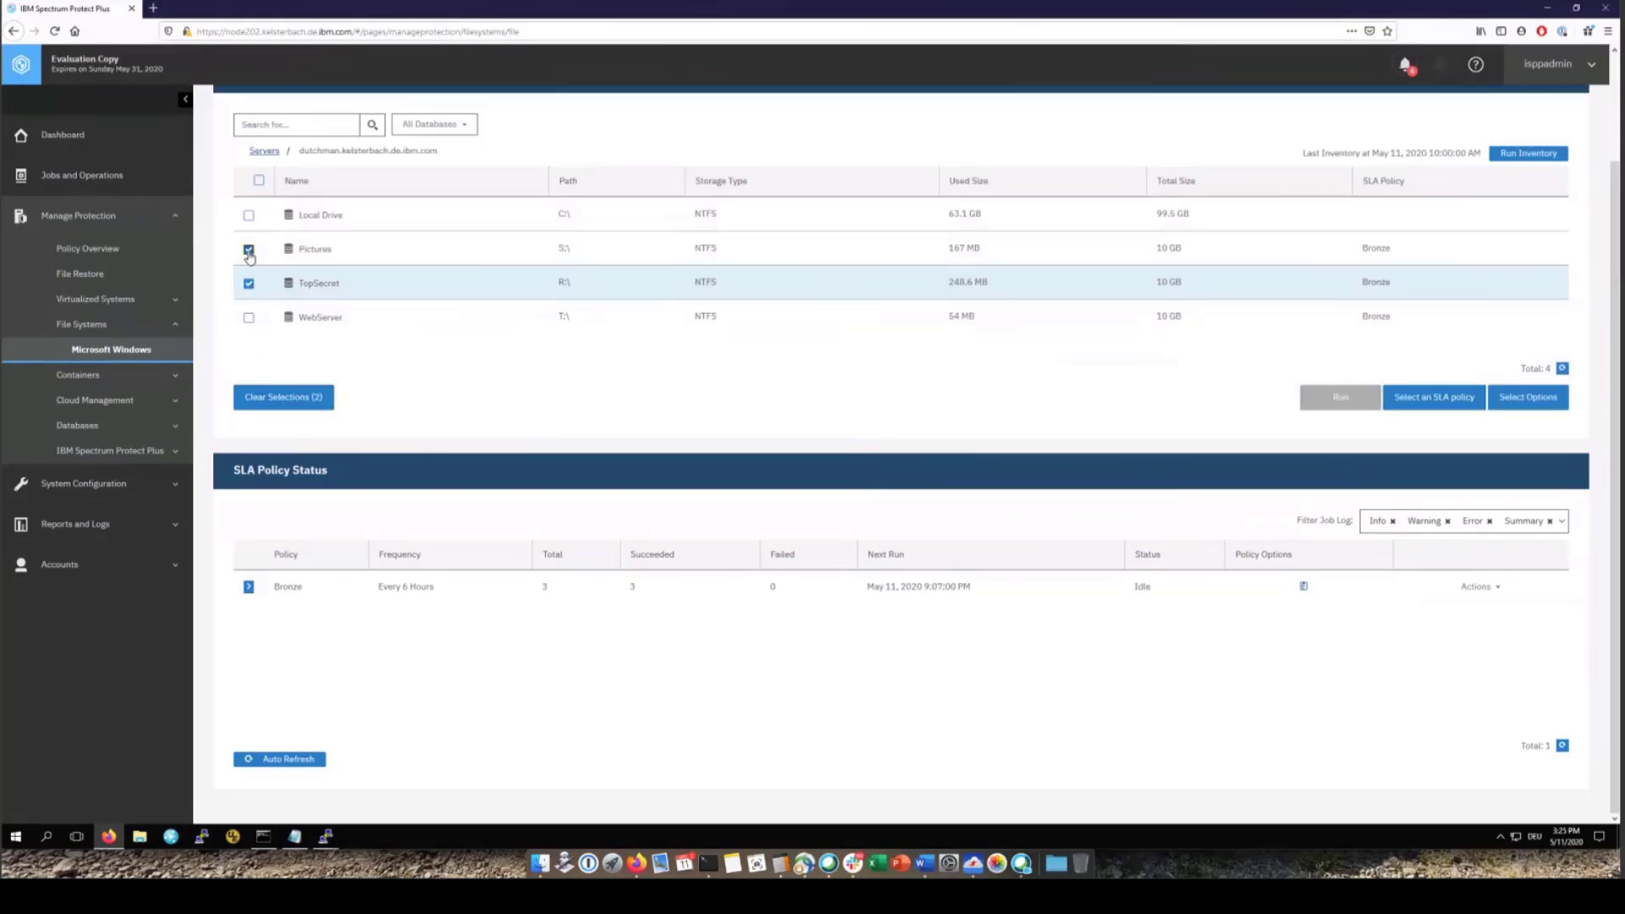
{"action": "left_click", "coordinate": [249, 320]}
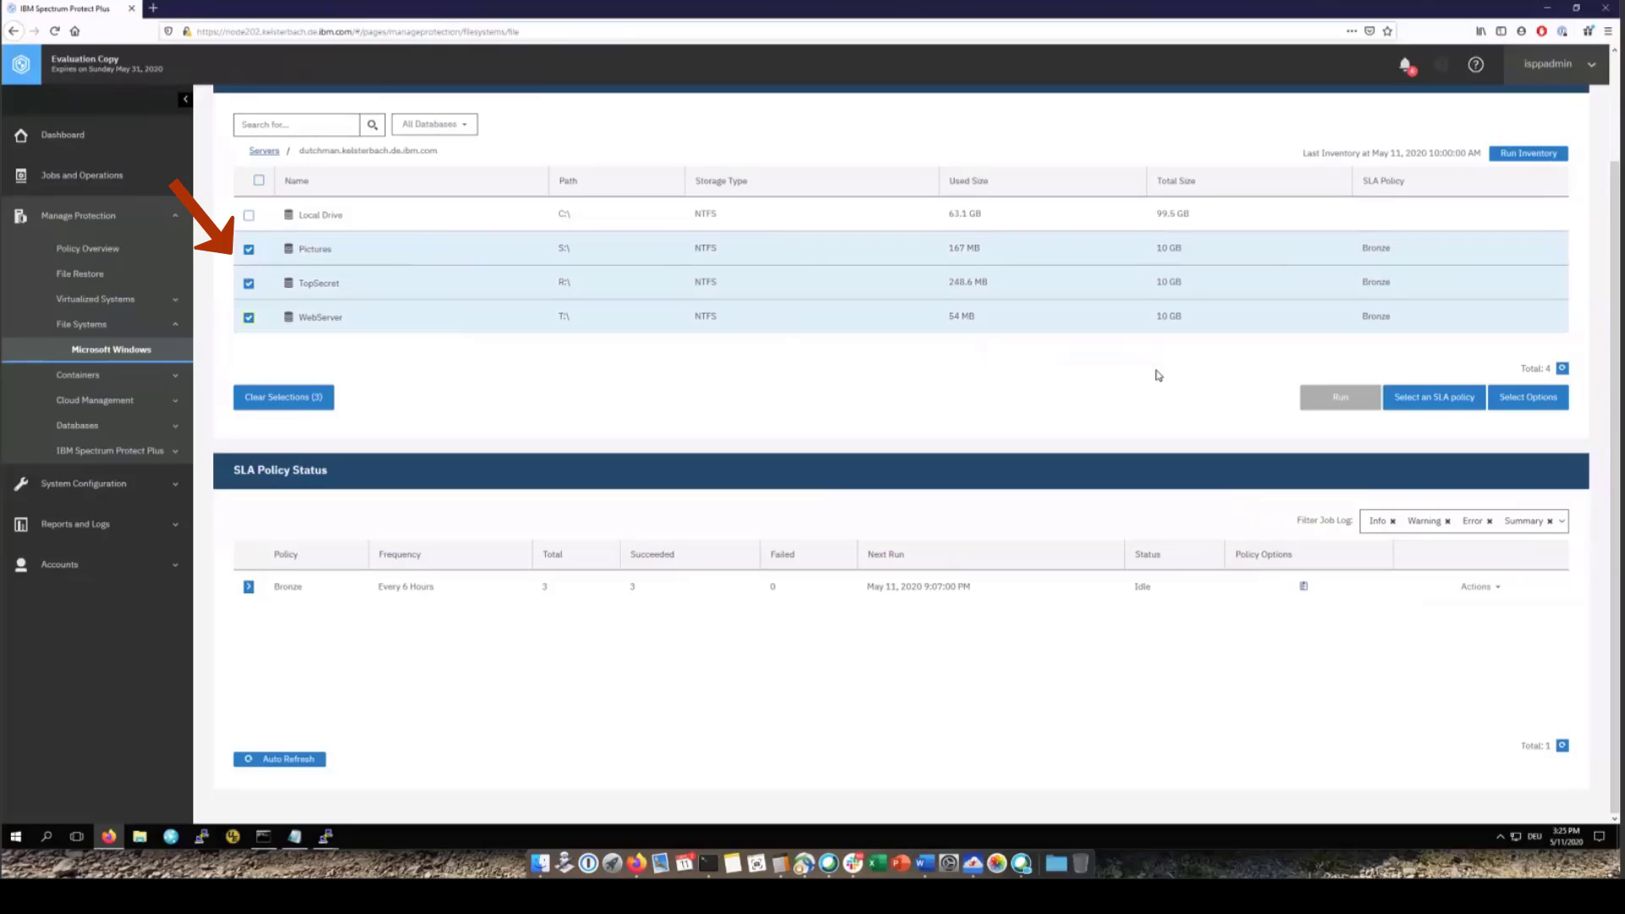
{"action": "left_click", "coordinate": [1419, 399]}
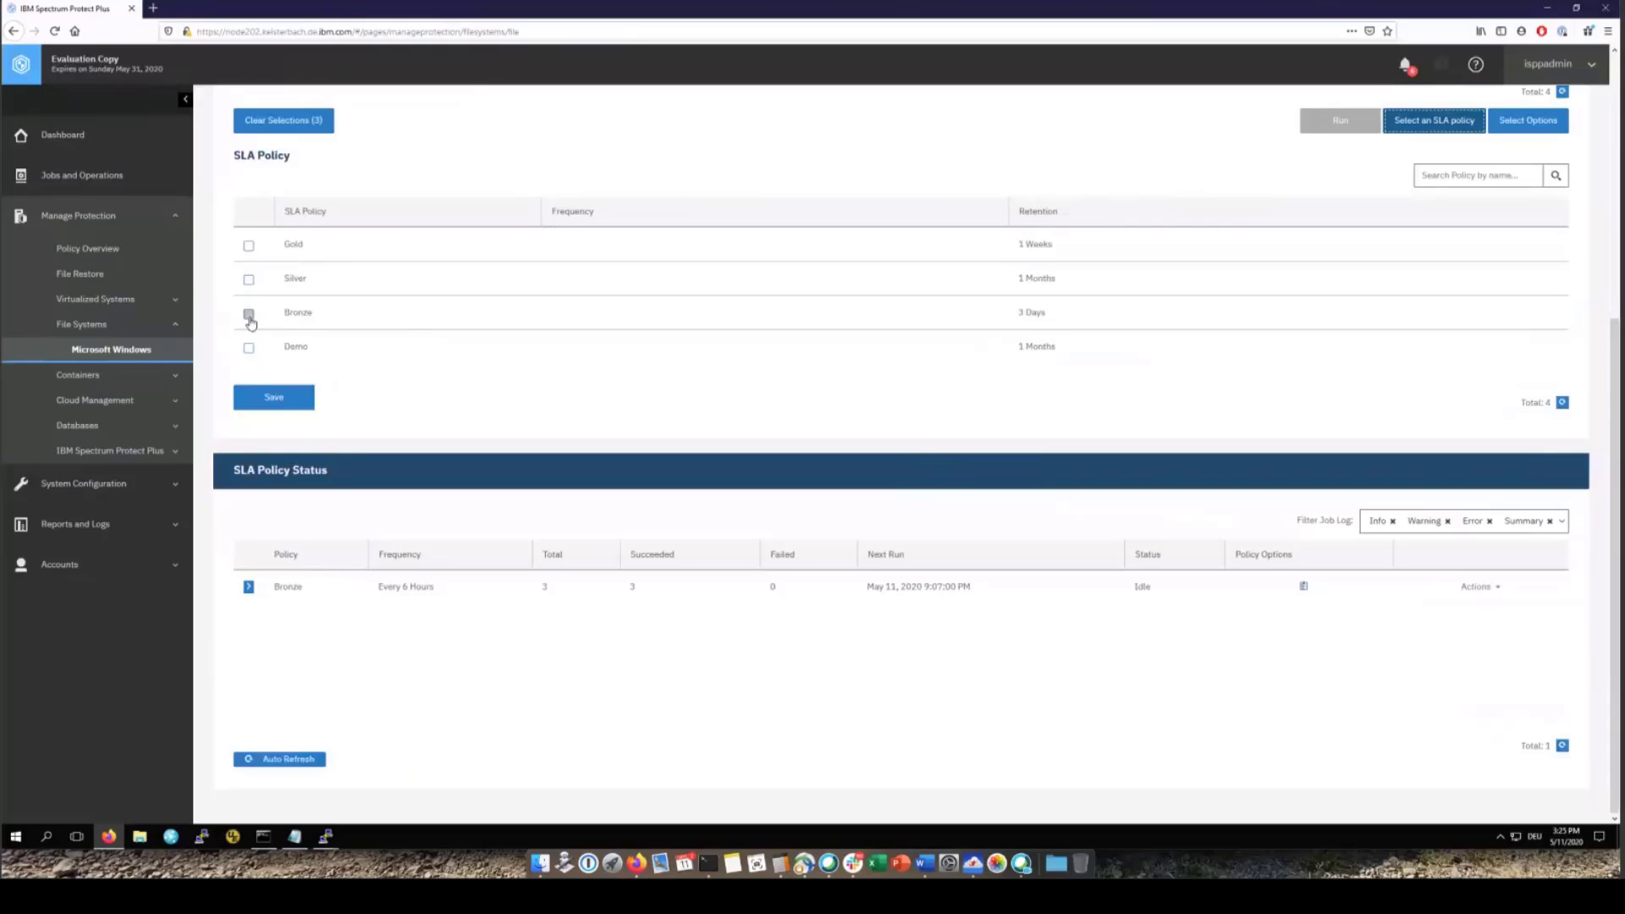
{"action": "left_click", "coordinate": [249, 315]}
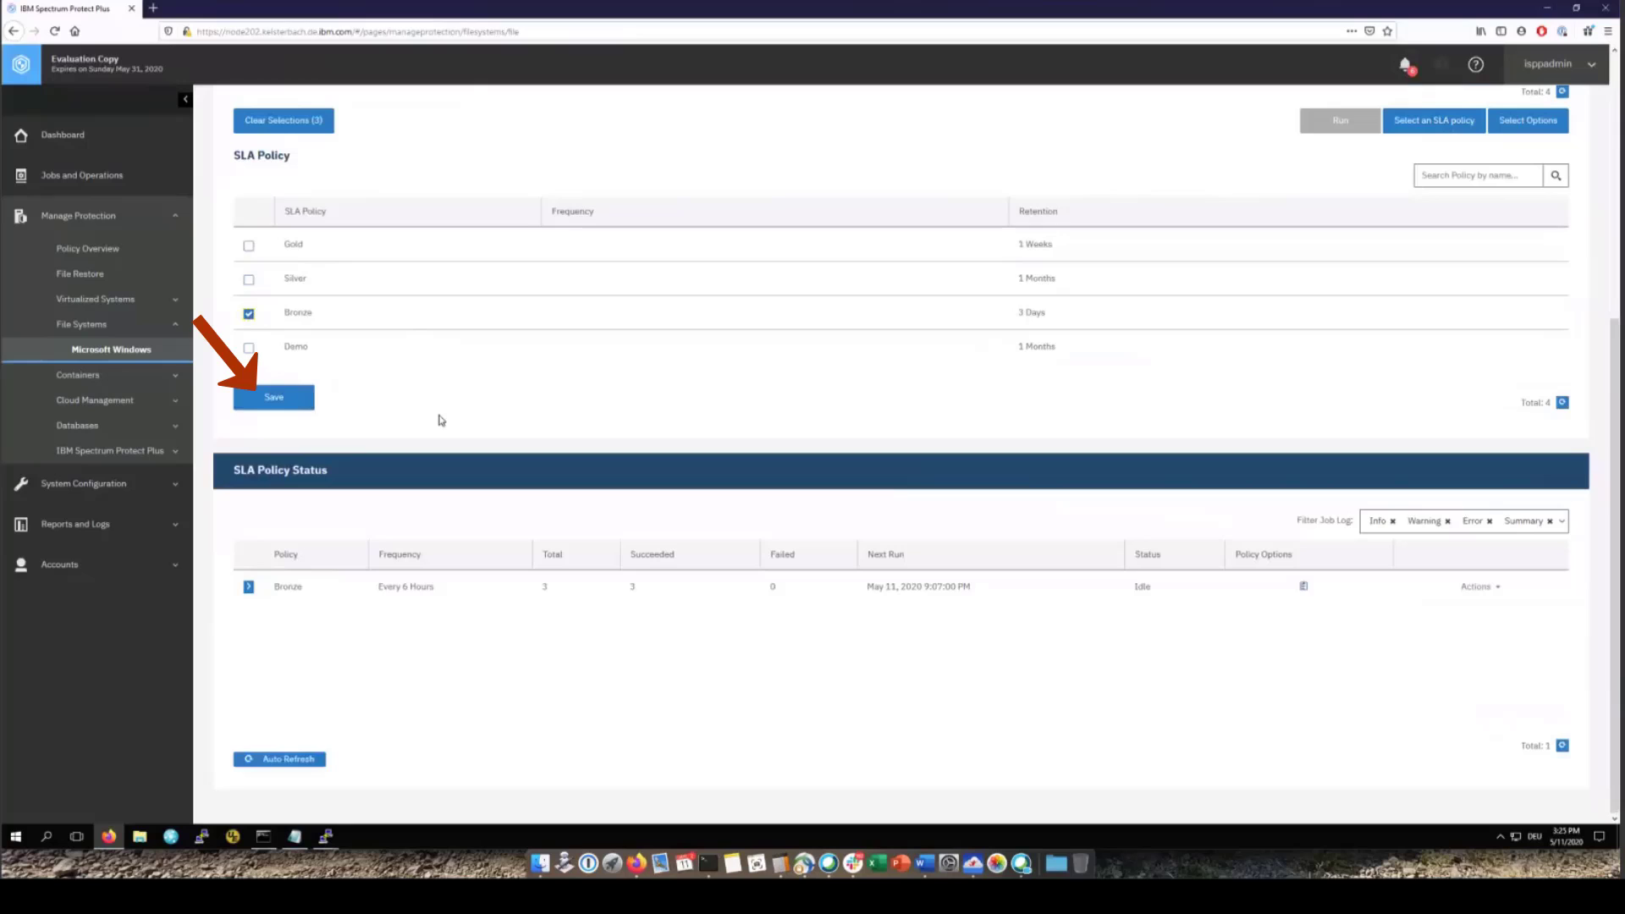
{"action": "left_click", "coordinate": [249, 587]}
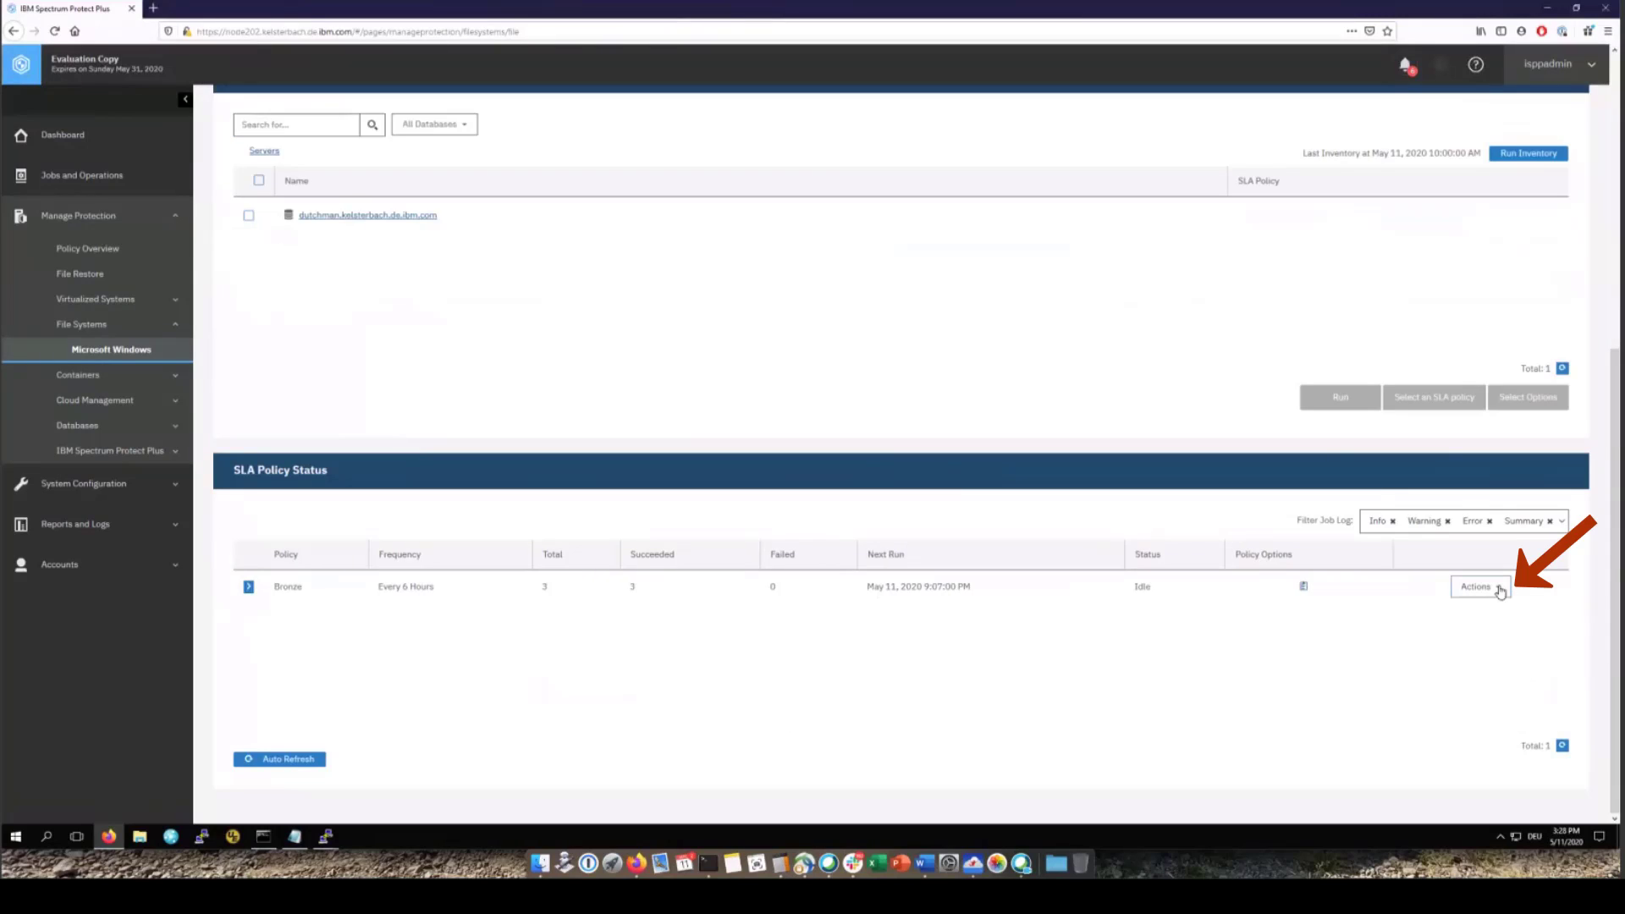
Start the Bronze policy backup now and view the running file_Bronze job in Jobs and Operations
{"action": "left_click", "coordinate": [1500, 592]}
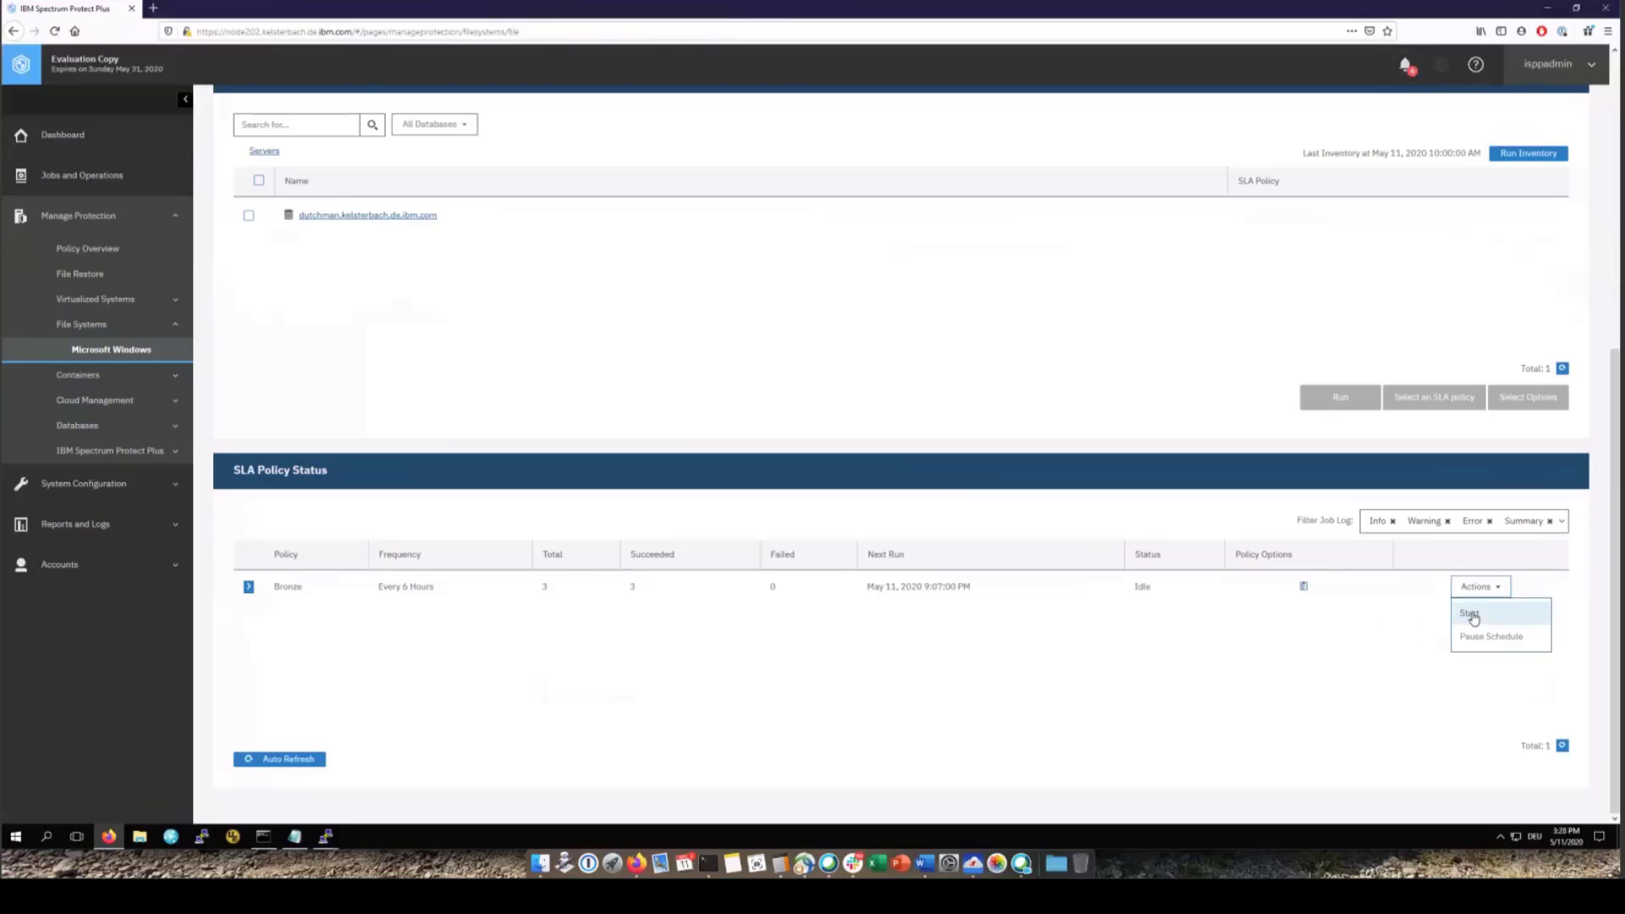
{"action": "left_click", "coordinate": [1474, 618]}
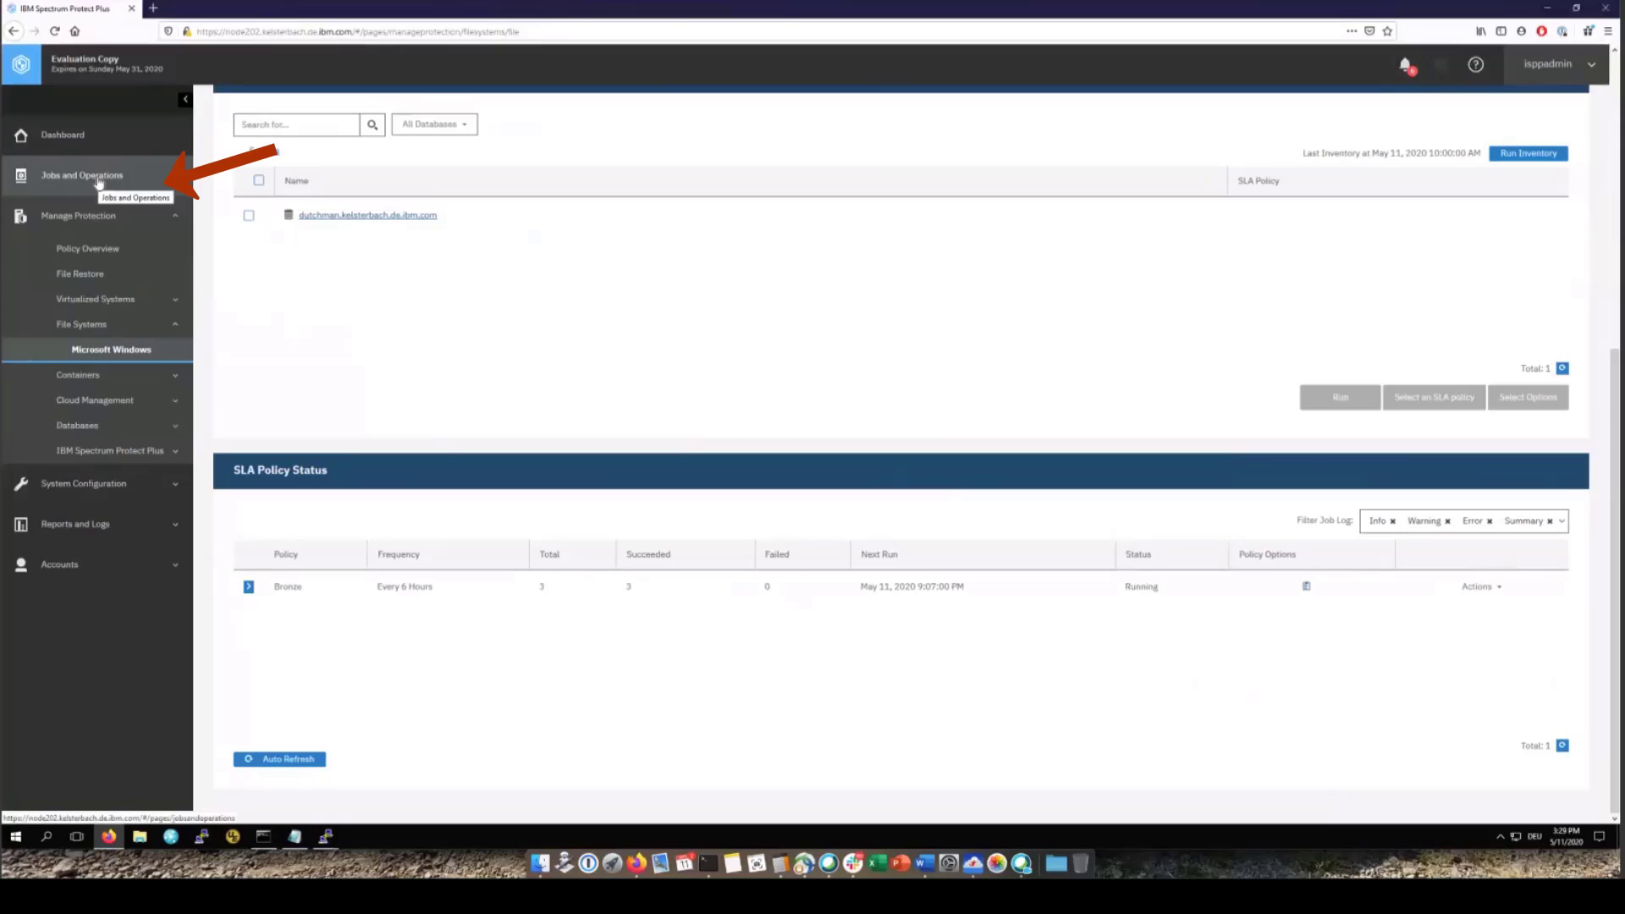
{"action": "left_click", "coordinate": [98, 183]}
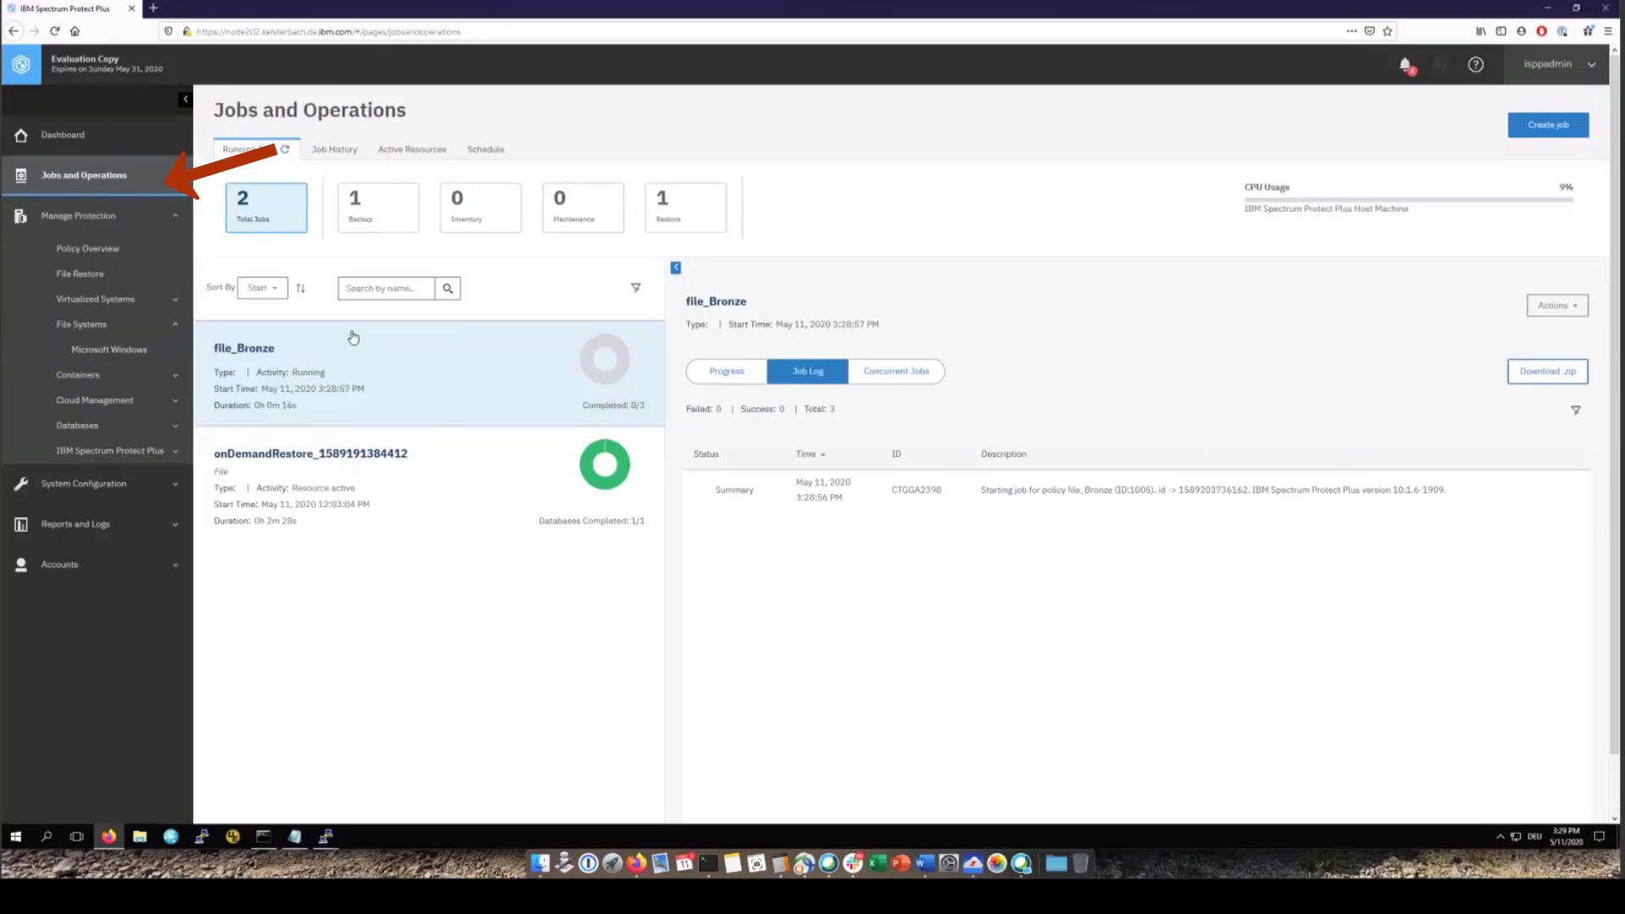
Show the file_Bronze job's per-drive progress until Pictures, WebServer and TopSecret reach Success
{"action": "left_click", "coordinate": [725, 373]}
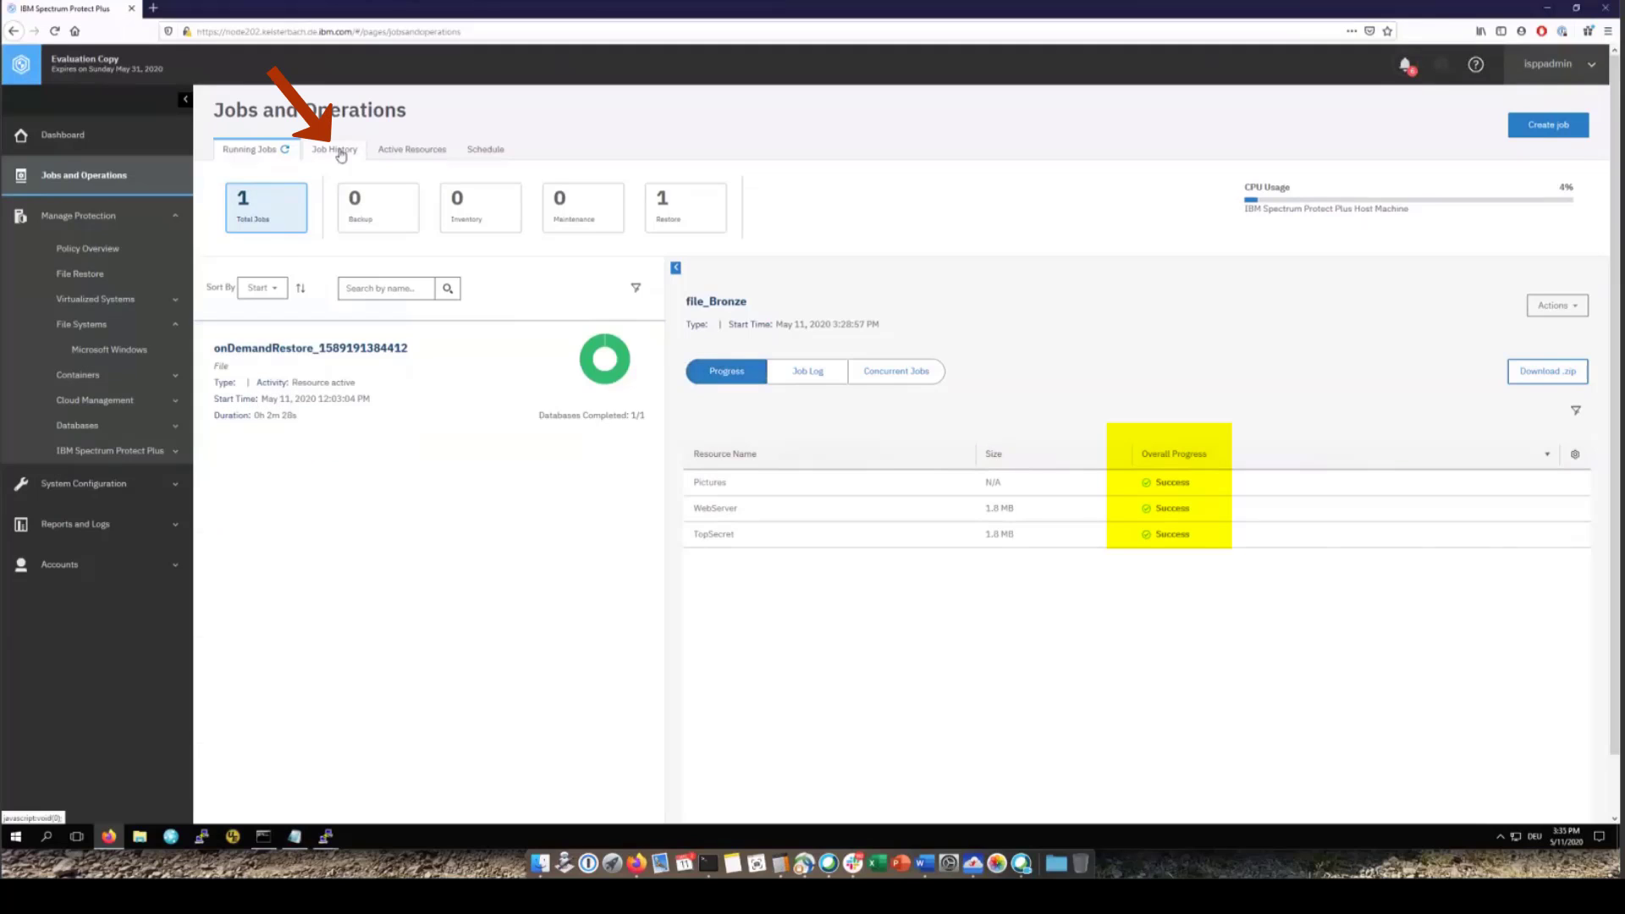
Review the finished jobs in the Job History list
{"action": "left_click", "coordinate": [342, 153]}
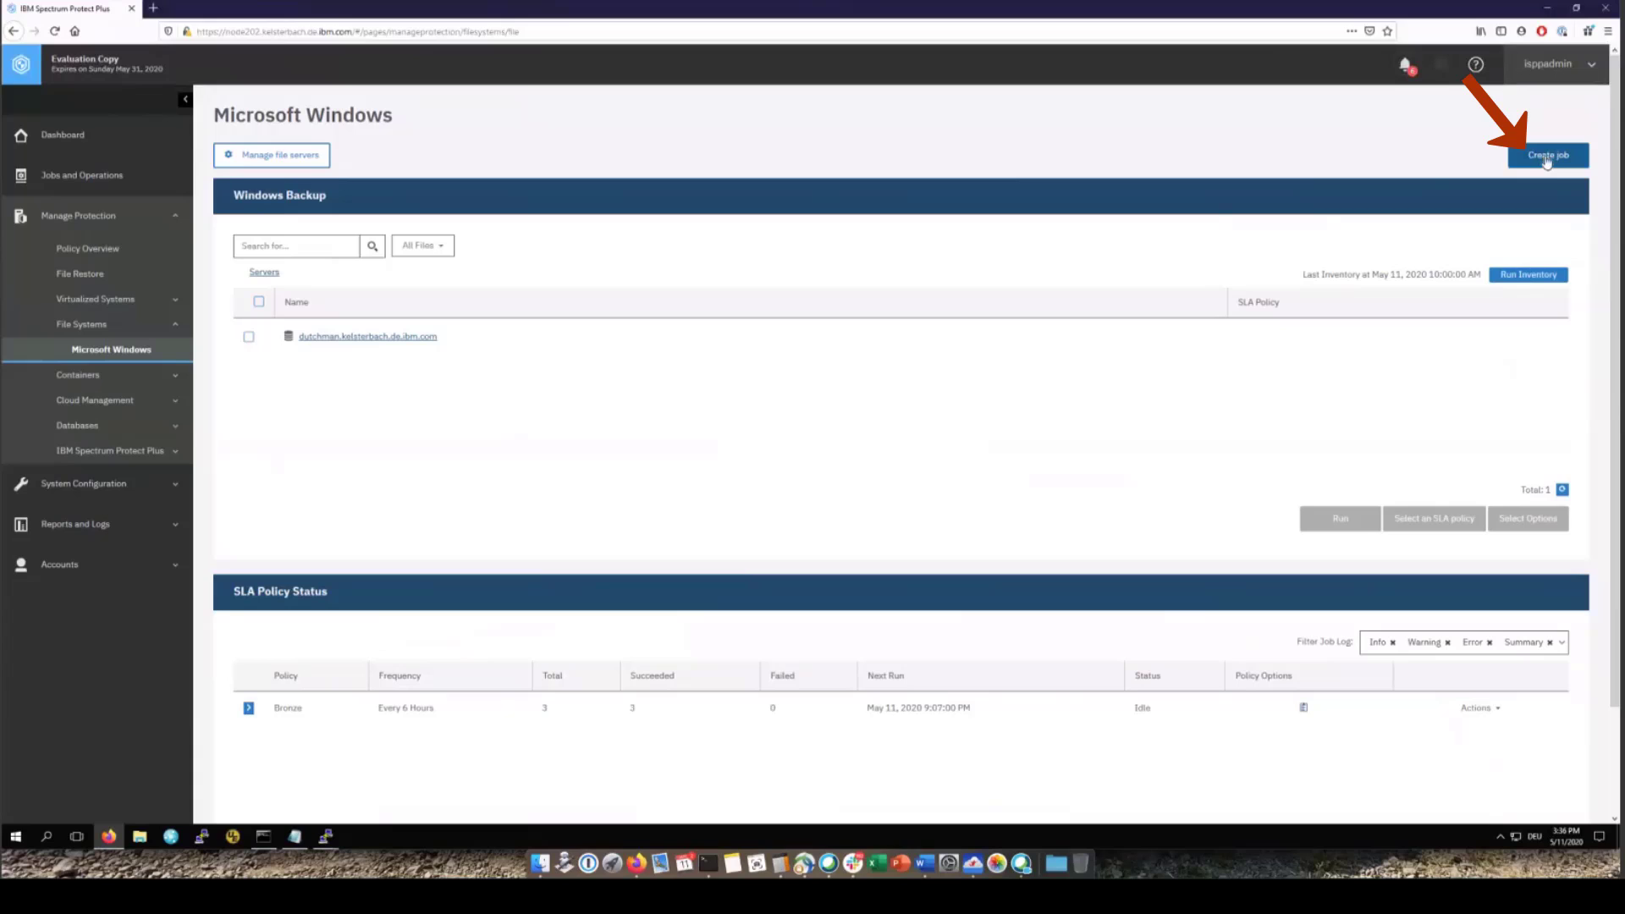
Set up an ad hoc backup using the Bronze SLA policy with WebServer as the source
{"action": "left_click", "coordinate": [1547, 159]}
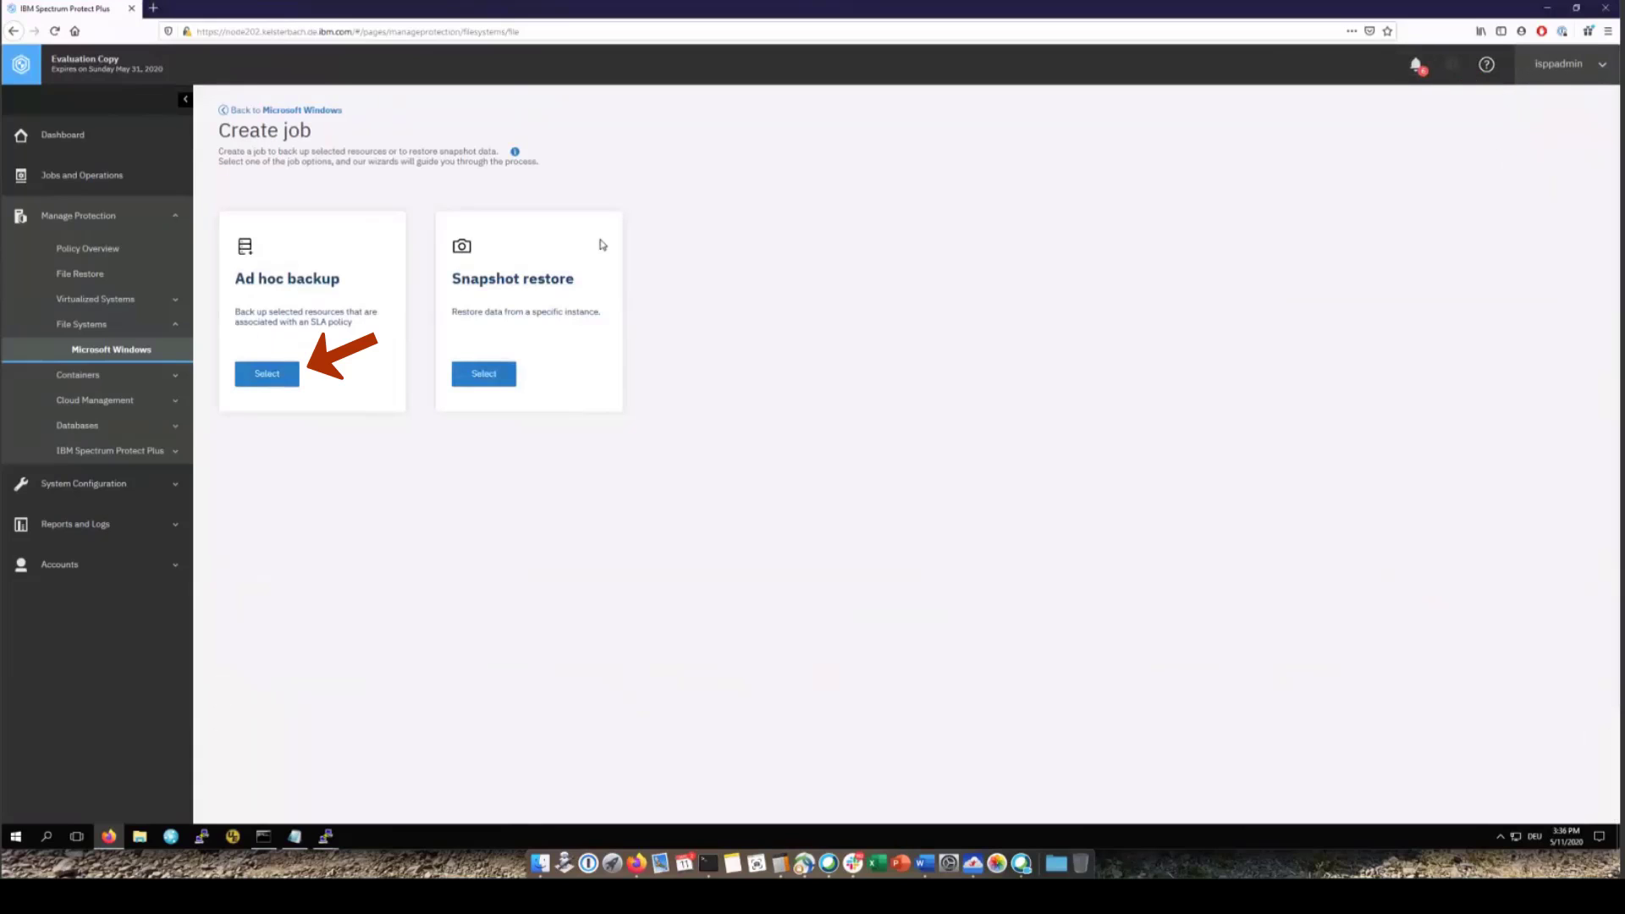
{"action": "left_click", "coordinate": [267, 375]}
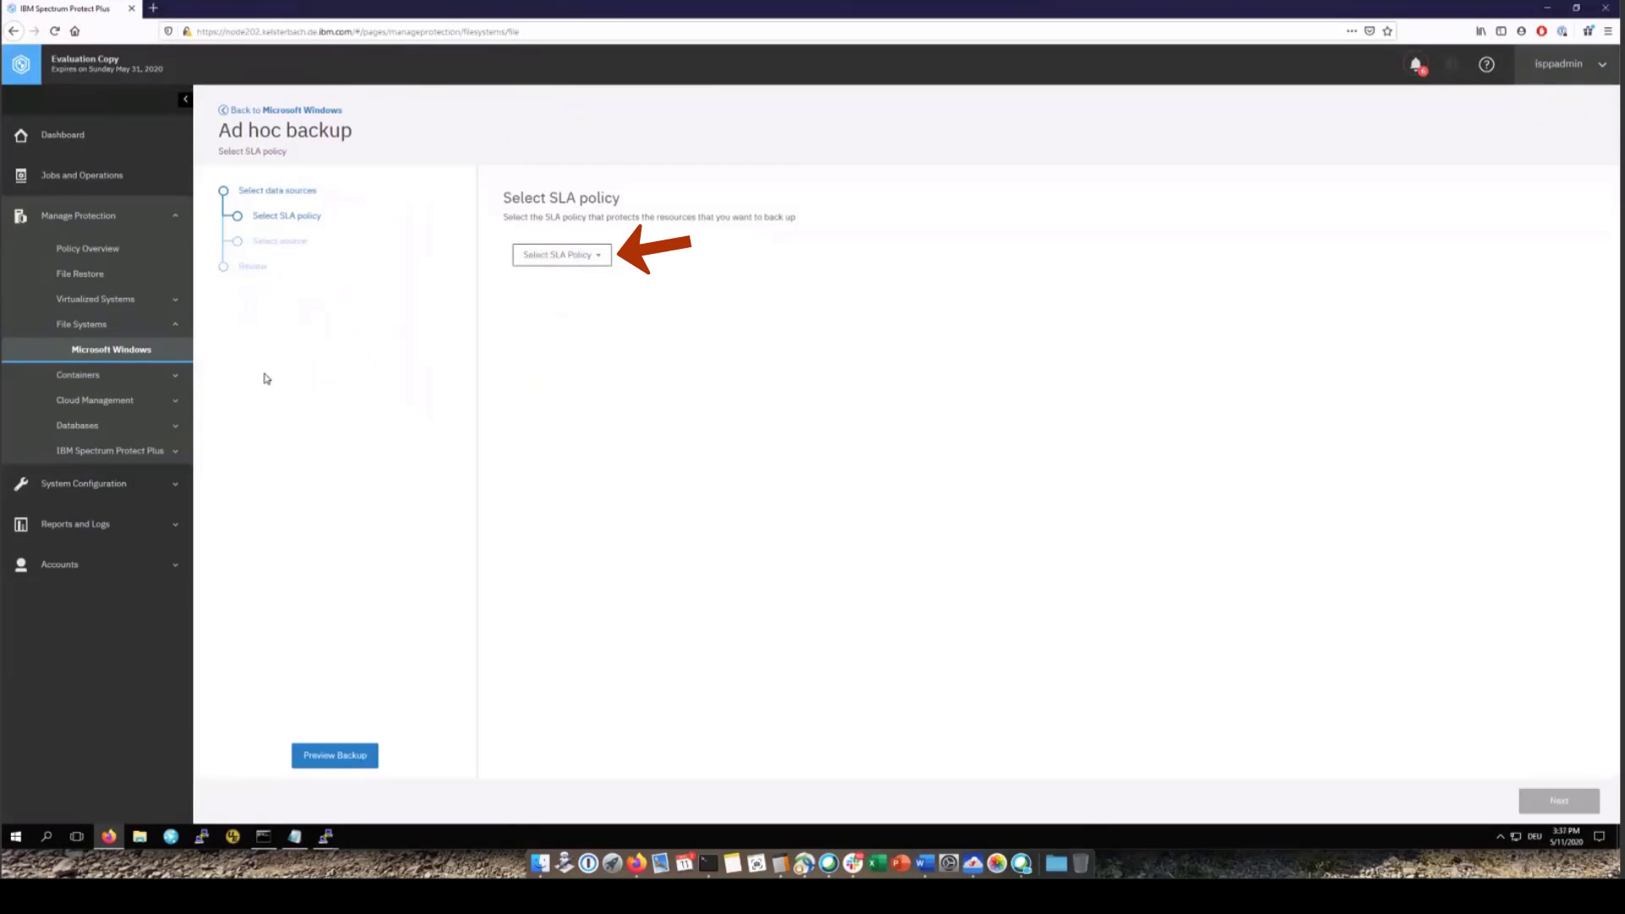
{"action": "left_click", "coordinate": [597, 254]}
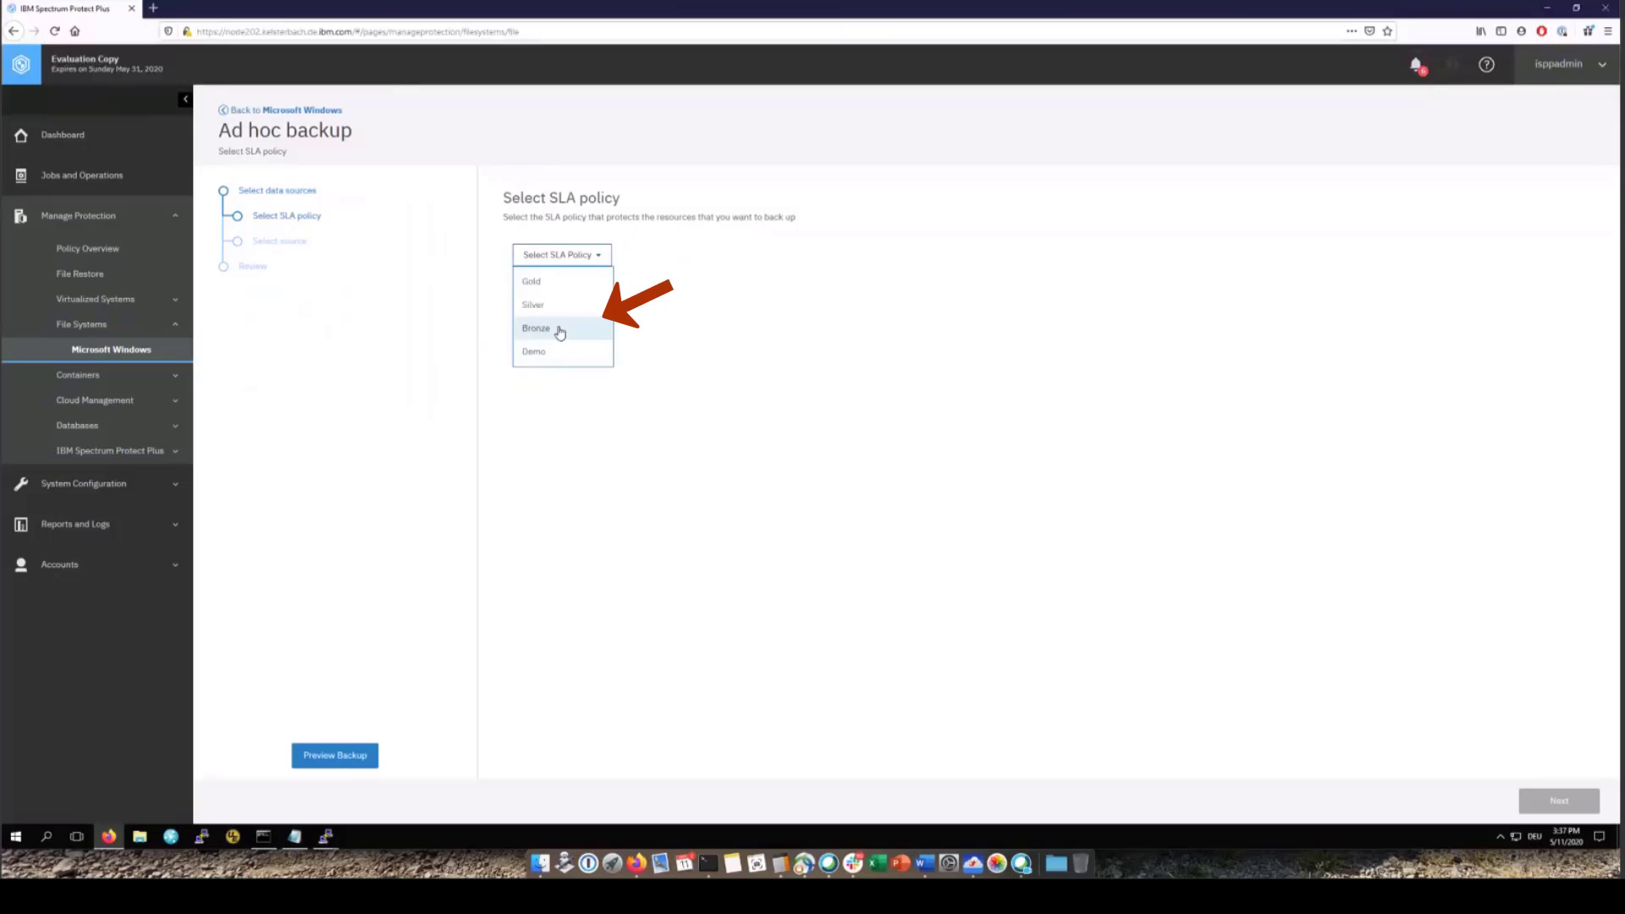
{"action": "left_click", "coordinate": [559, 330]}
{"action": "left_click", "coordinate": [1562, 803]}
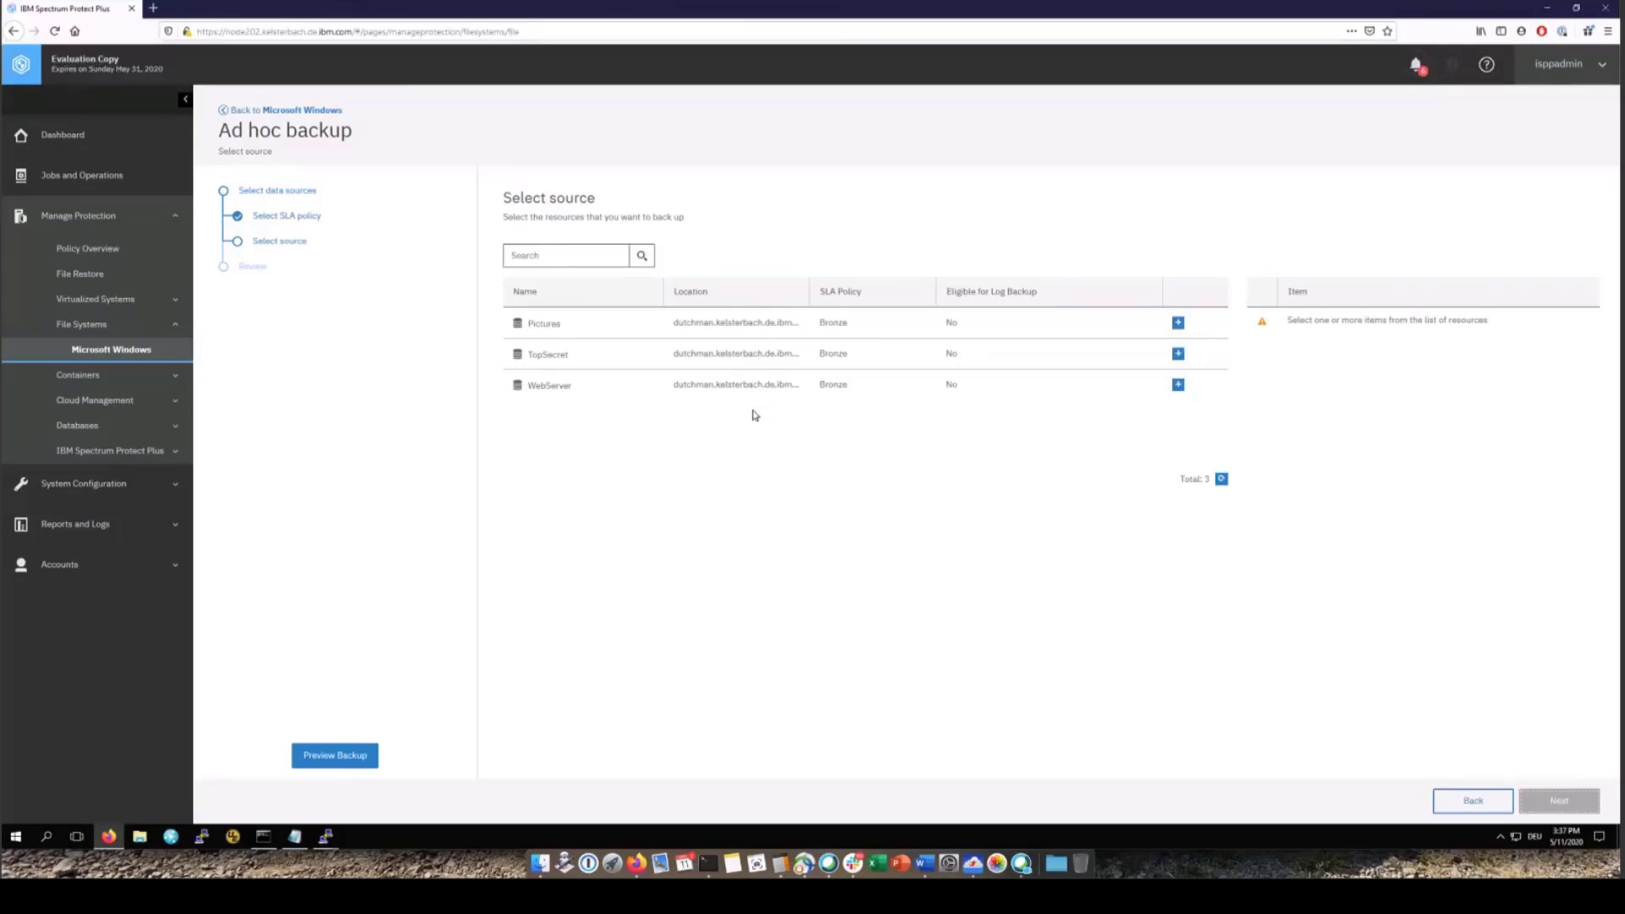
{"action": "left_click", "coordinate": [1178, 386]}
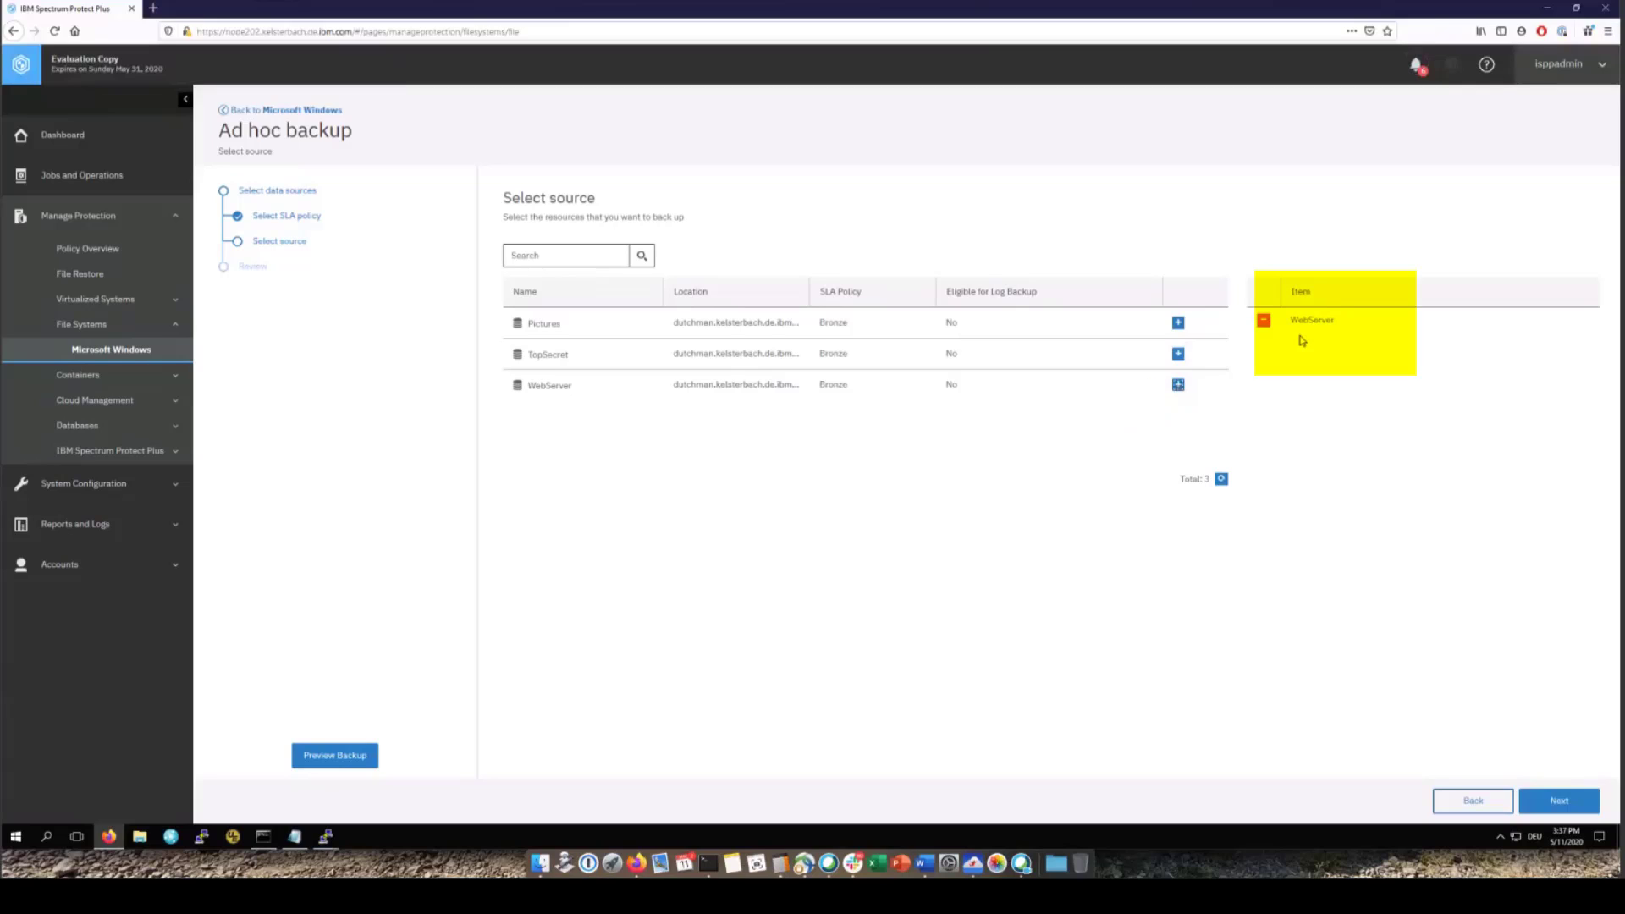
{"action": "left_click", "coordinate": [1559, 802]}
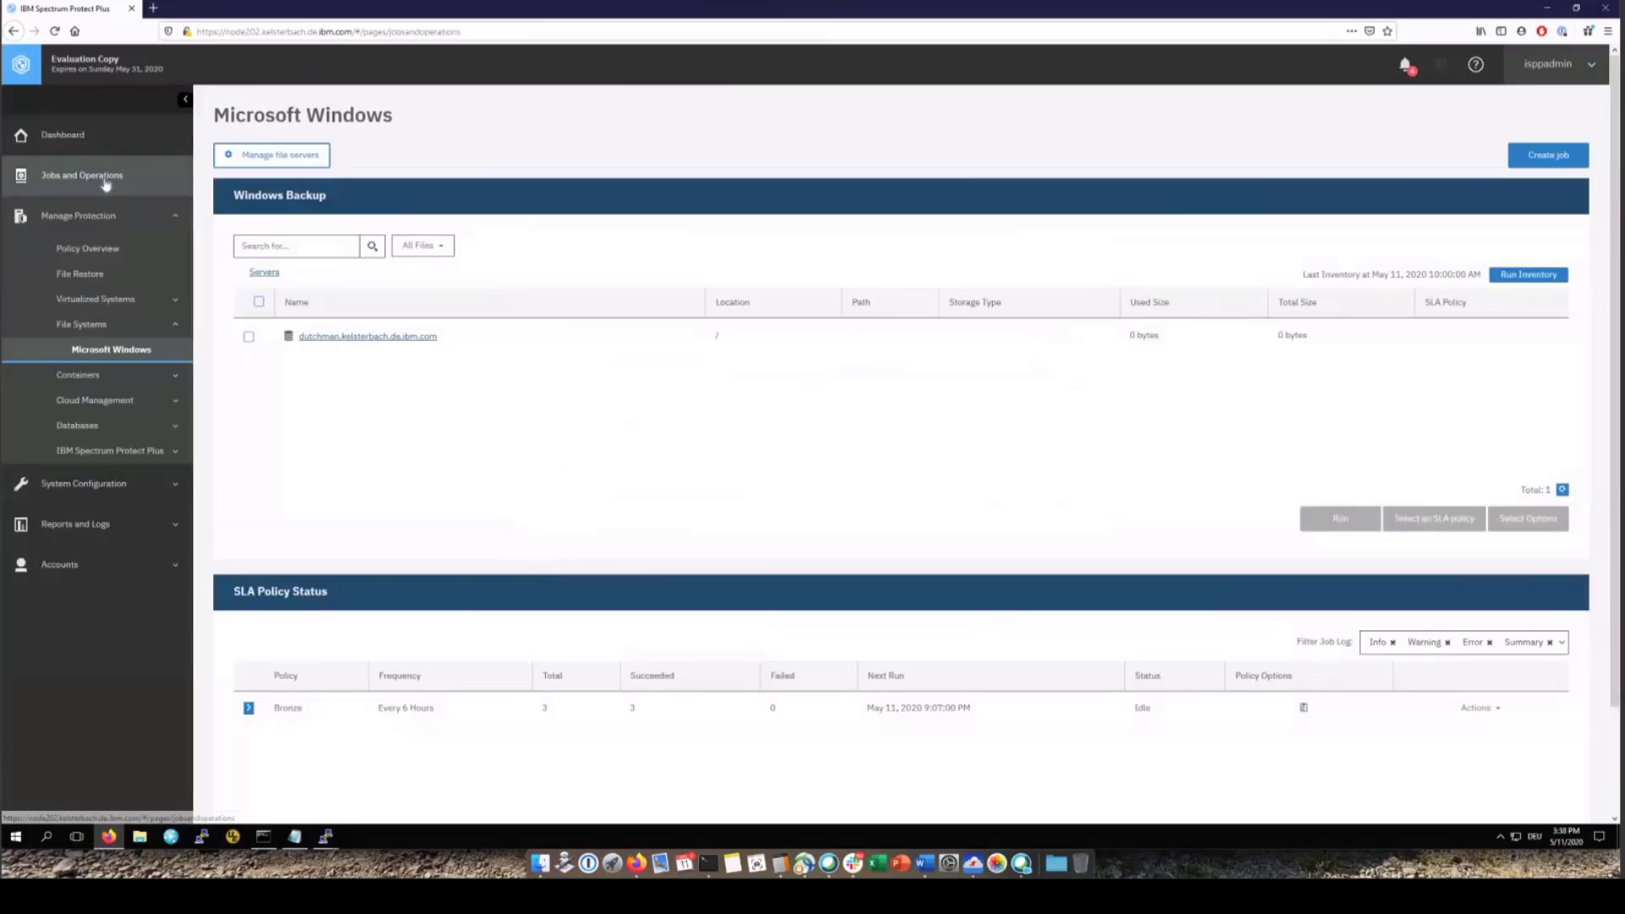
Submit the ad hoc backup and check file_Bronze's per-resource progress
{"action": "left_click", "coordinate": [102, 176]}
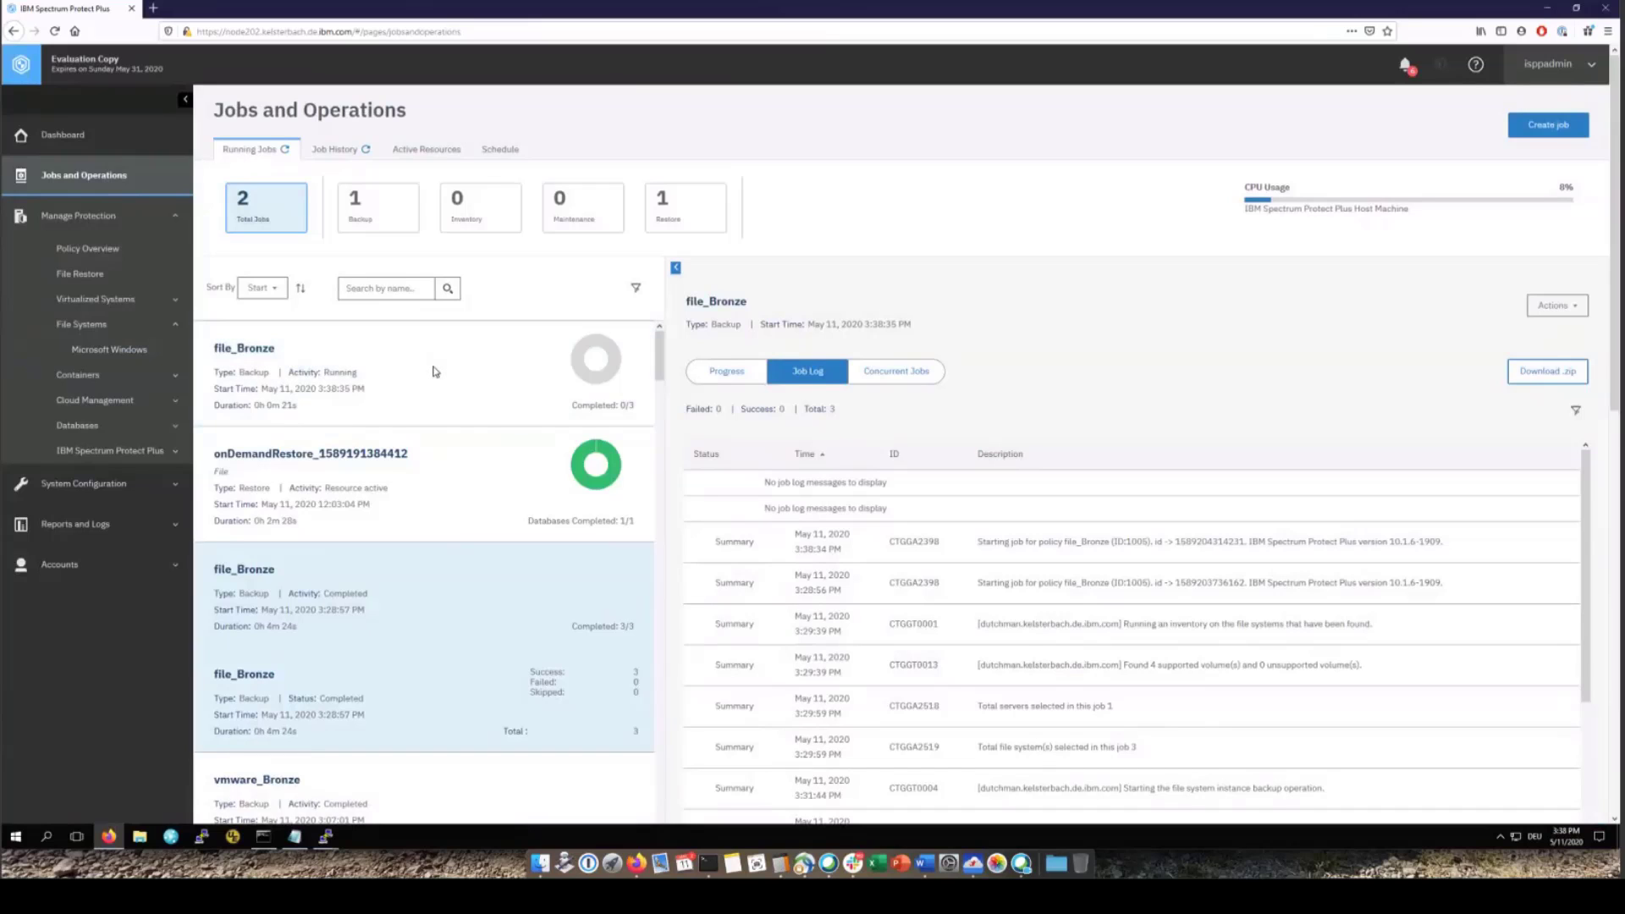
{"action": "left_click", "coordinate": [726, 377]}
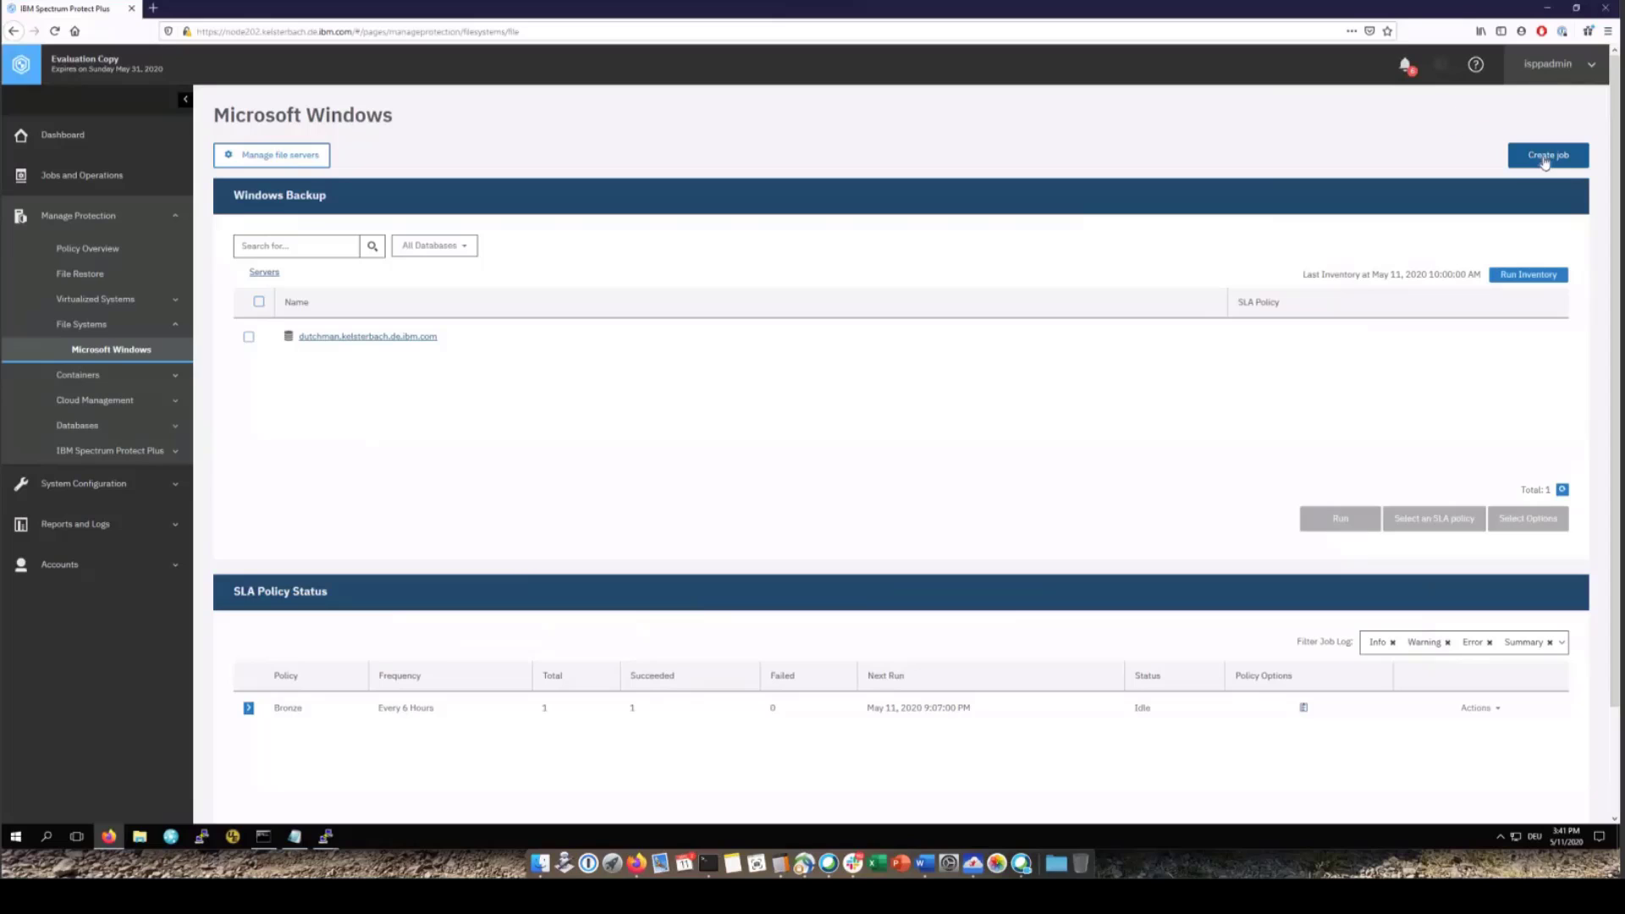
Create a snapshot restore job with the TopSecret file system as its source
{"action": "left_click", "coordinate": [1545, 161]}
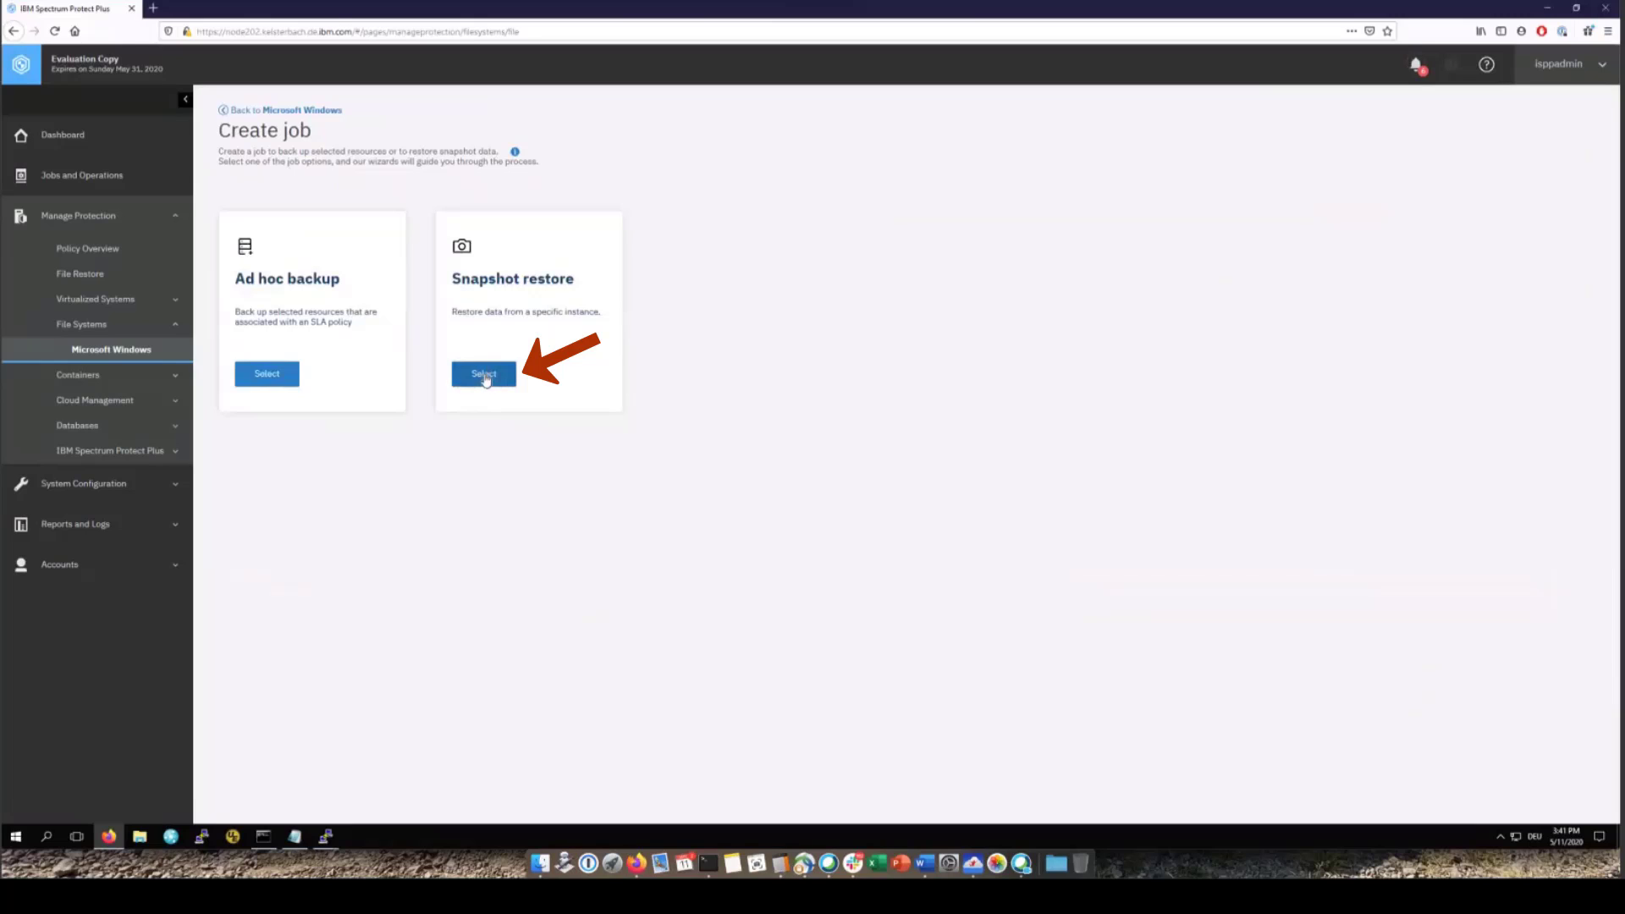
{"action": "left_click", "coordinate": [484, 375]}
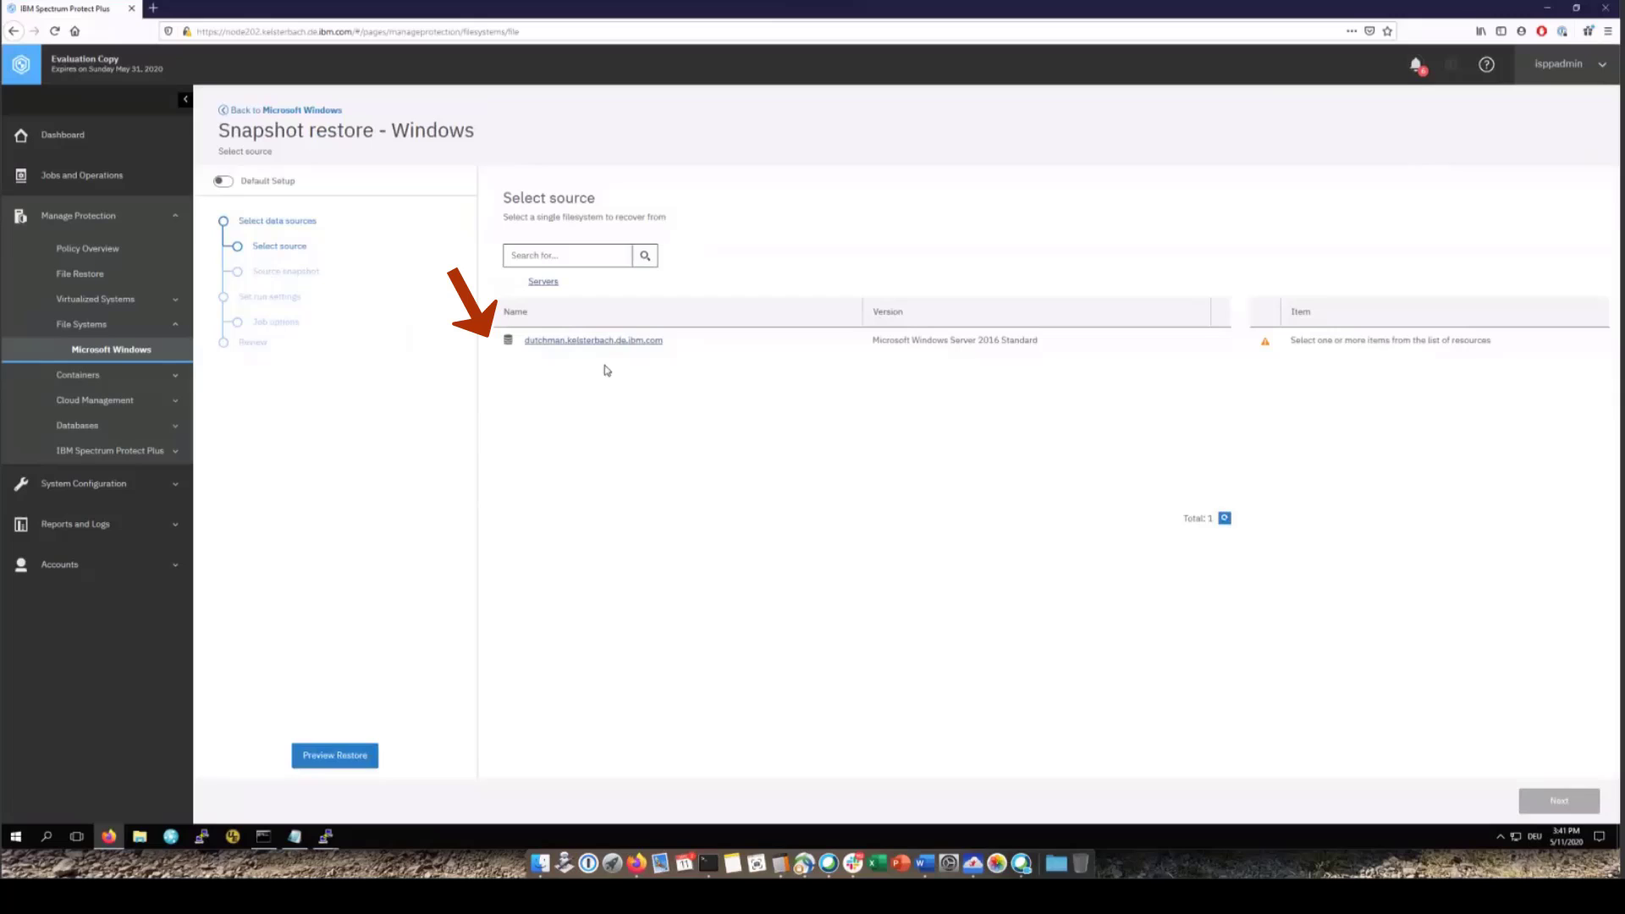
{"action": "left_click", "coordinate": [602, 342]}
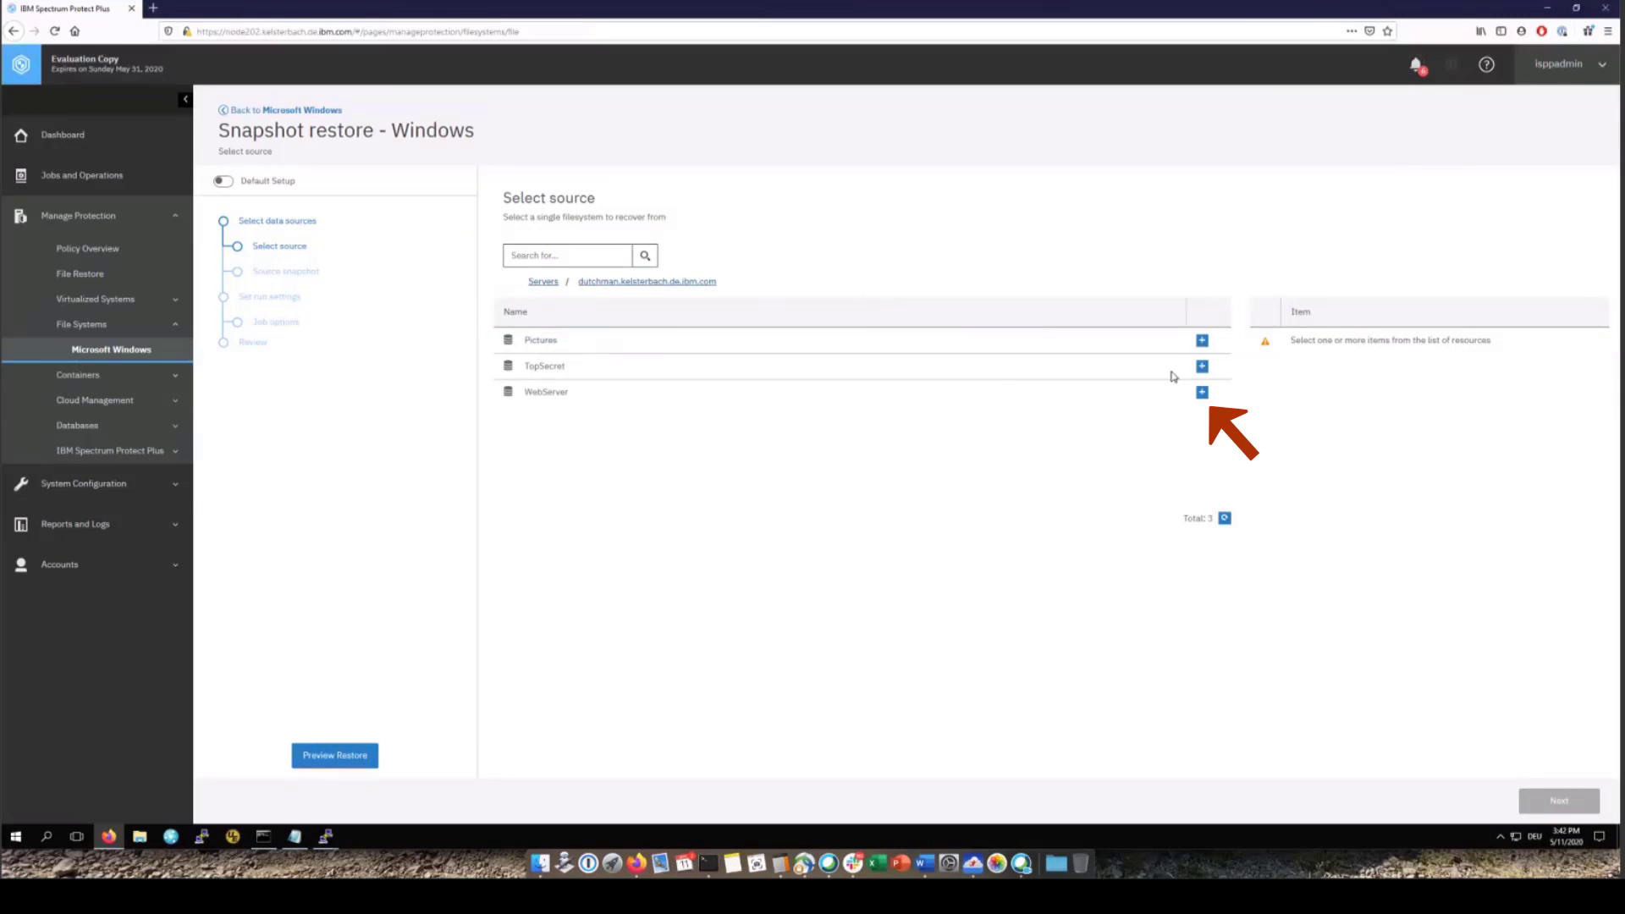
{"action": "left_click", "coordinate": [1202, 367]}
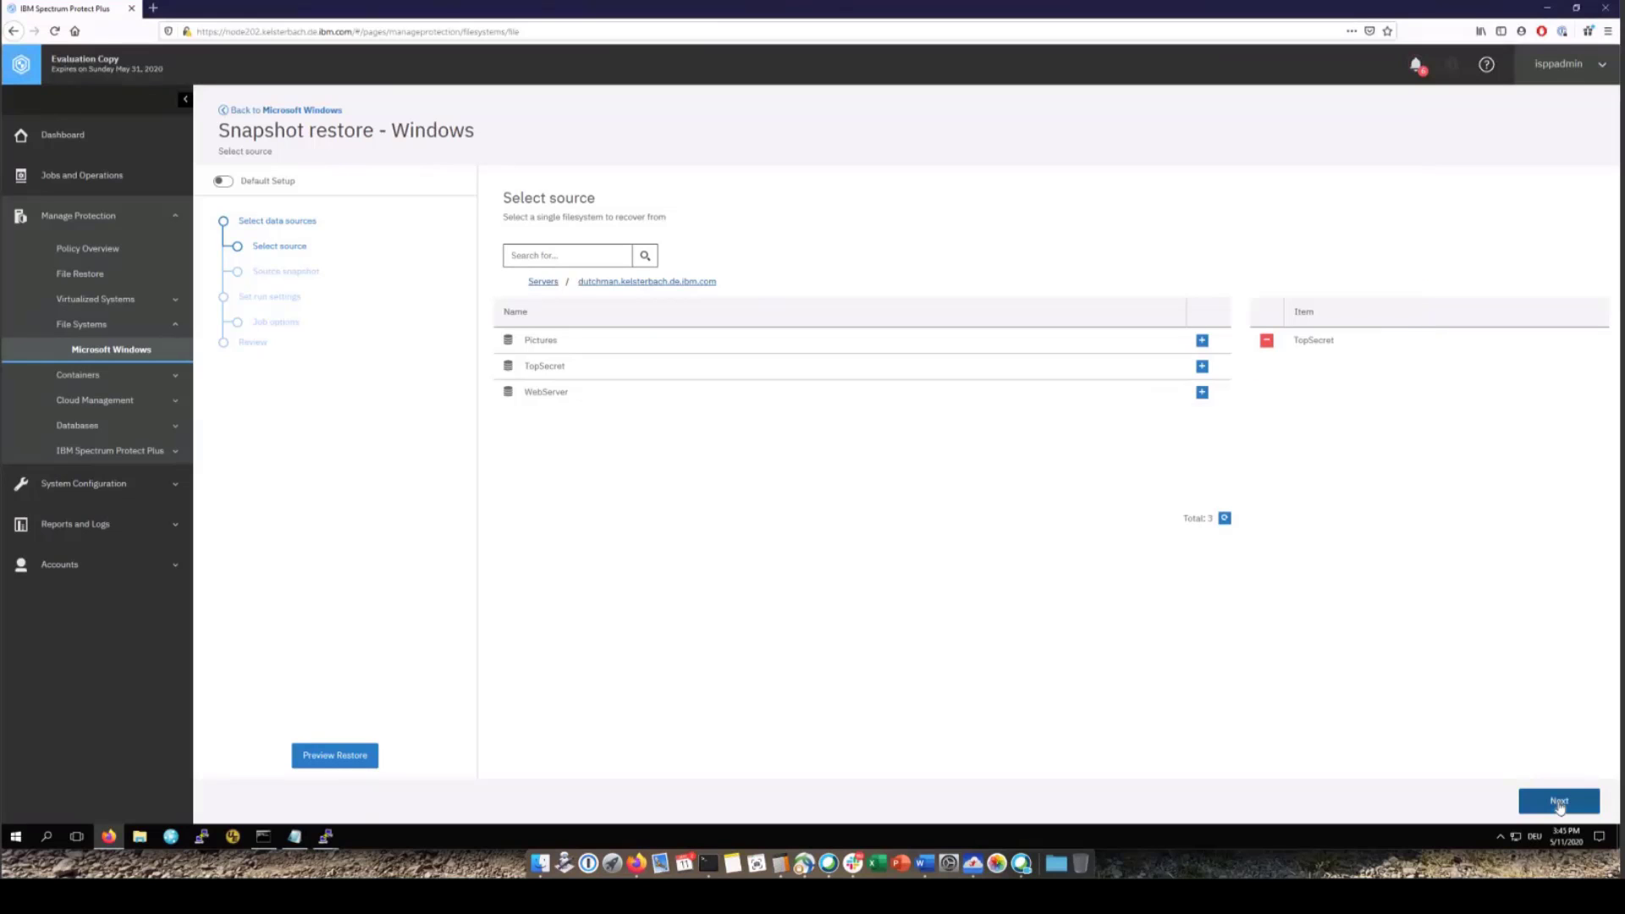
{"action": "left_click", "coordinate": [1558, 800]}
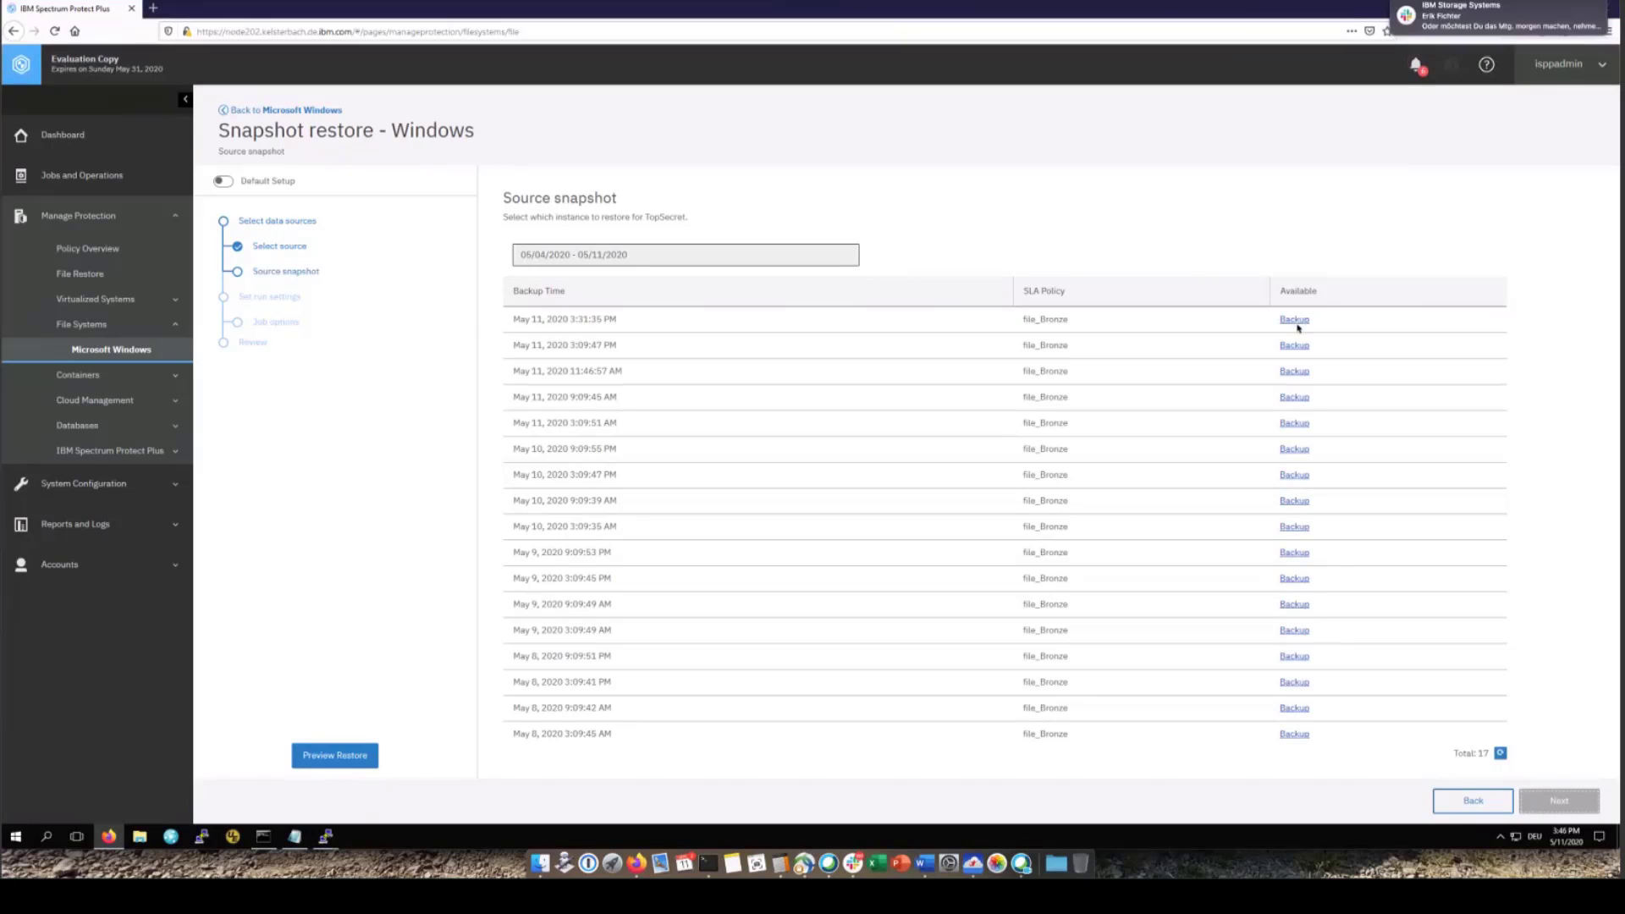
Restore TopSecret from the May 11, 2020 3:31:35 PM snapshot with default options and submit
{"action": "left_click", "coordinate": [1296, 322]}
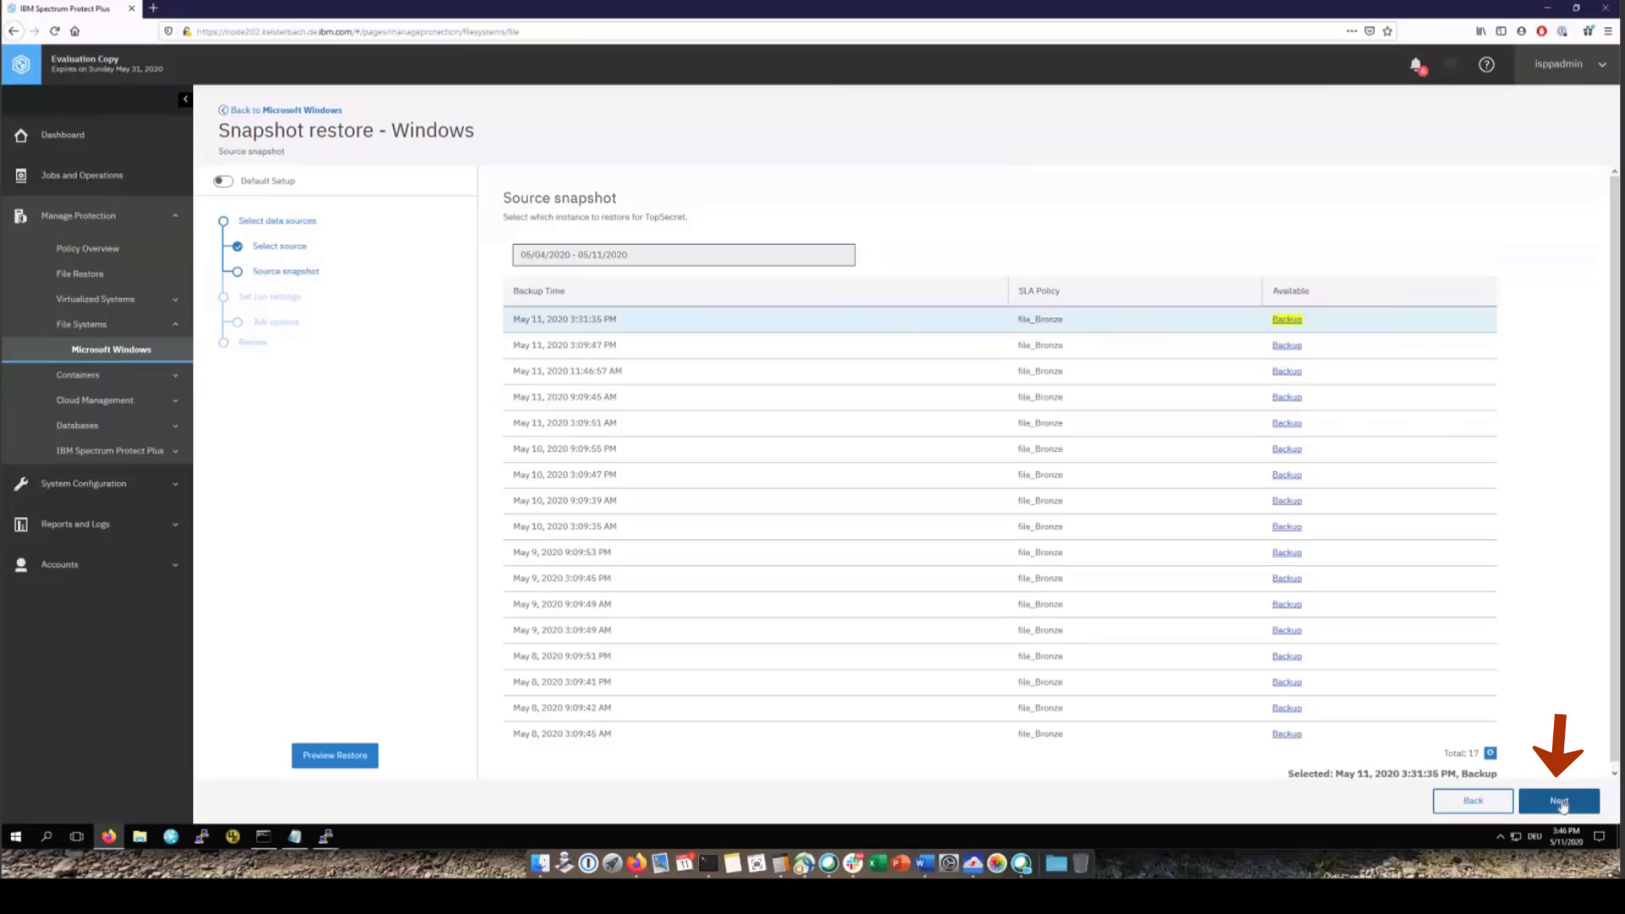
{"action": "left_click", "coordinate": [1562, 806]}
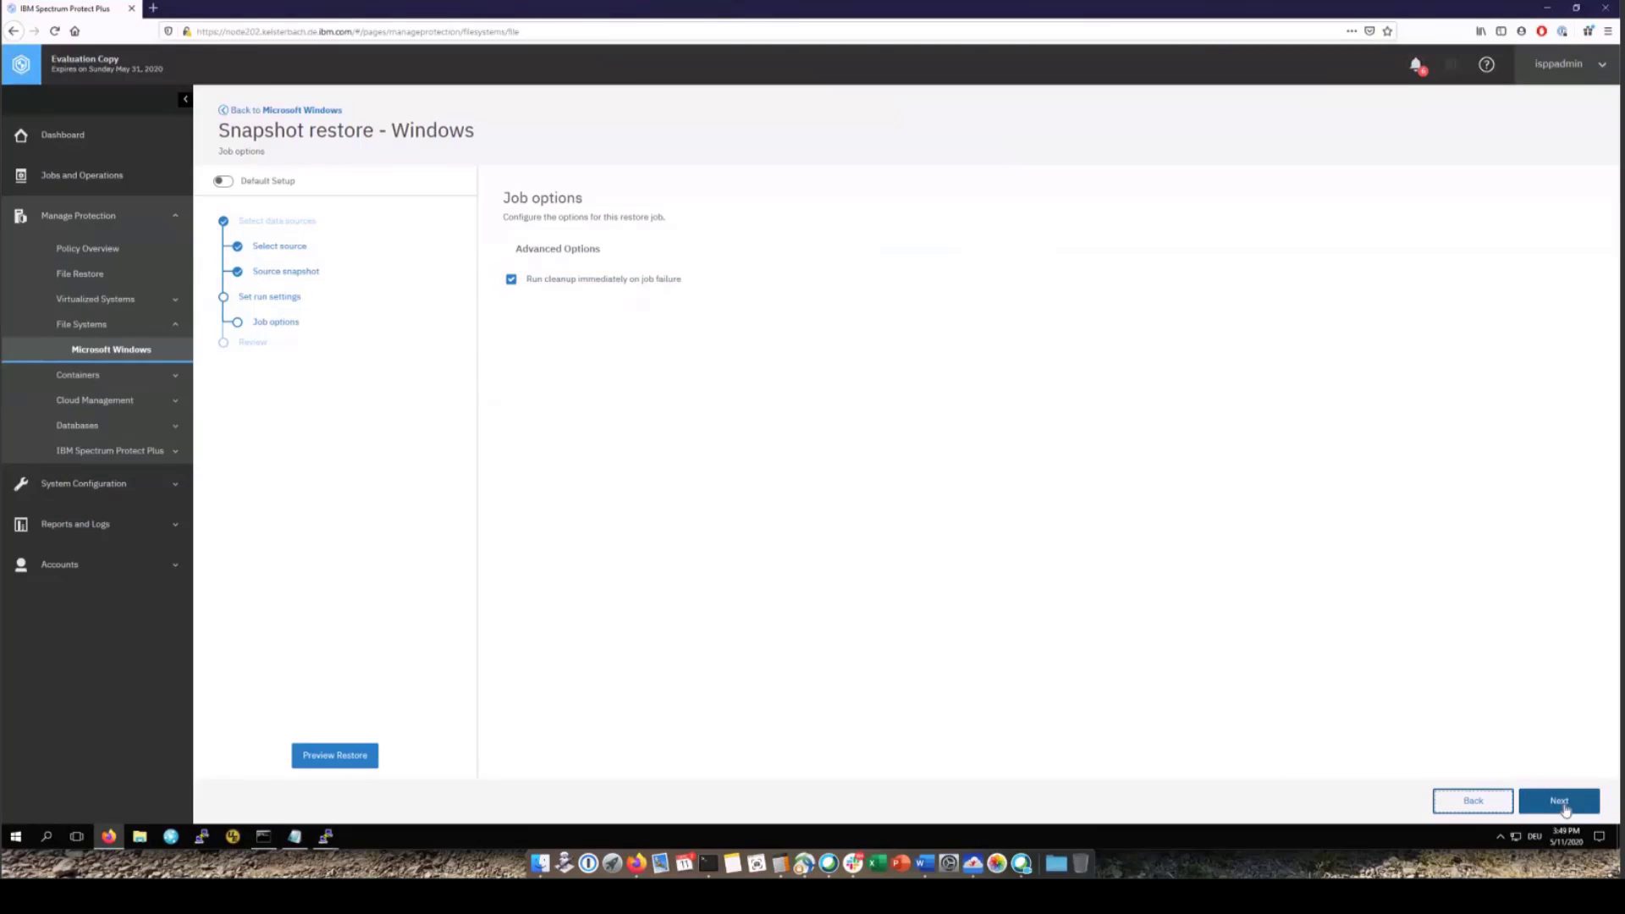
{"action": "left_click", "coordinate": [1562, 805]}
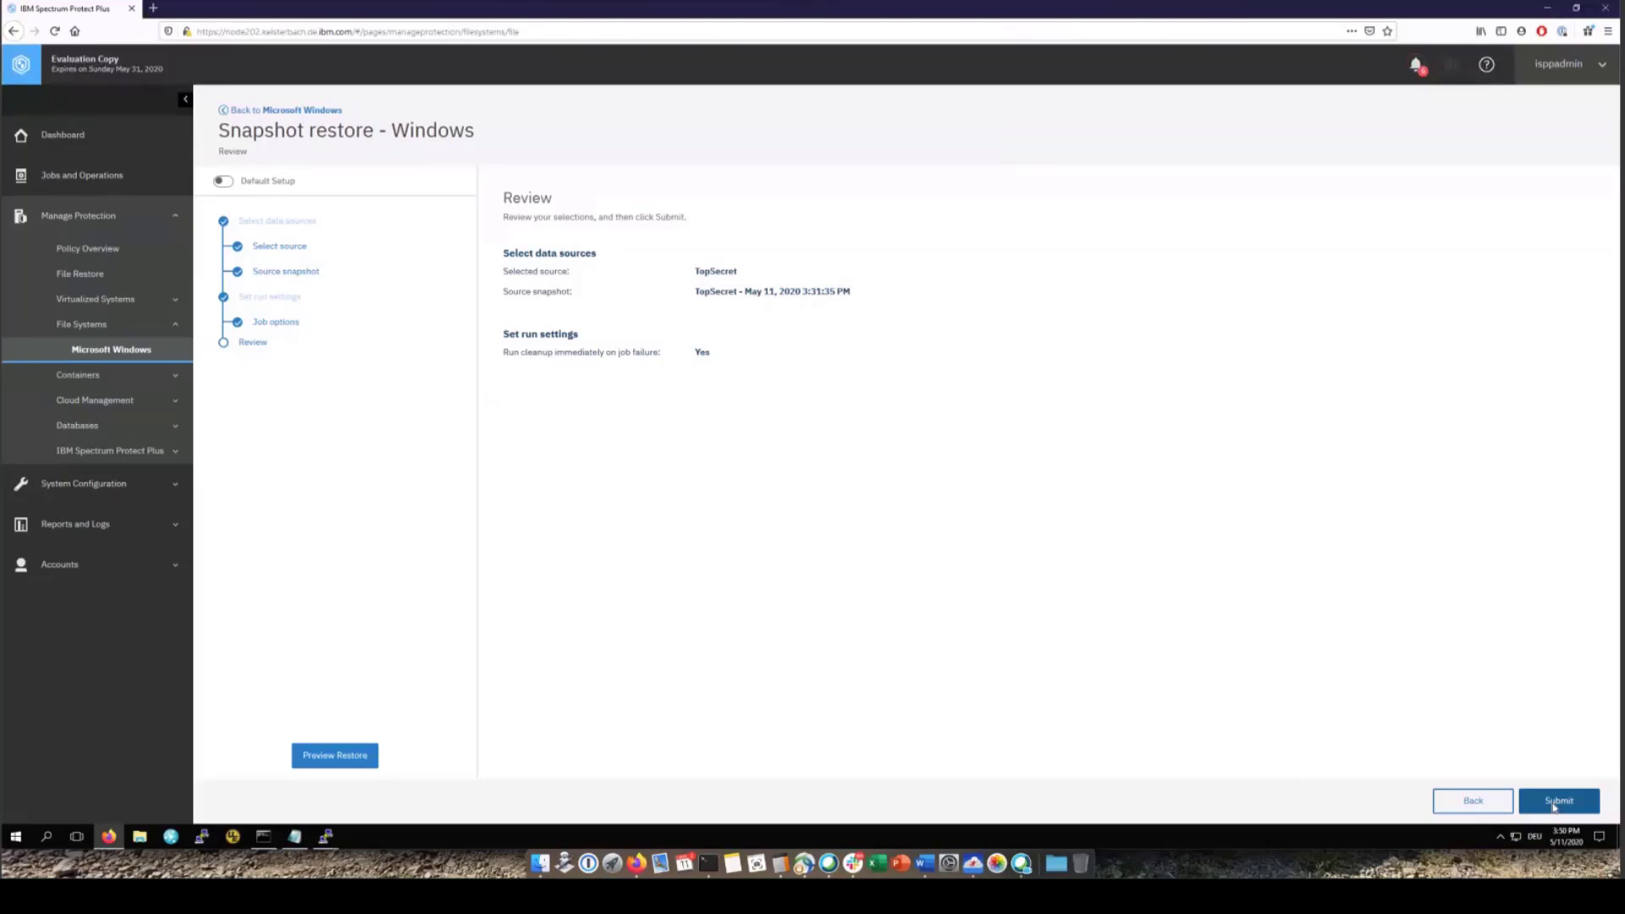
{"action": "left_click", "coordinate": [1556, 801]}
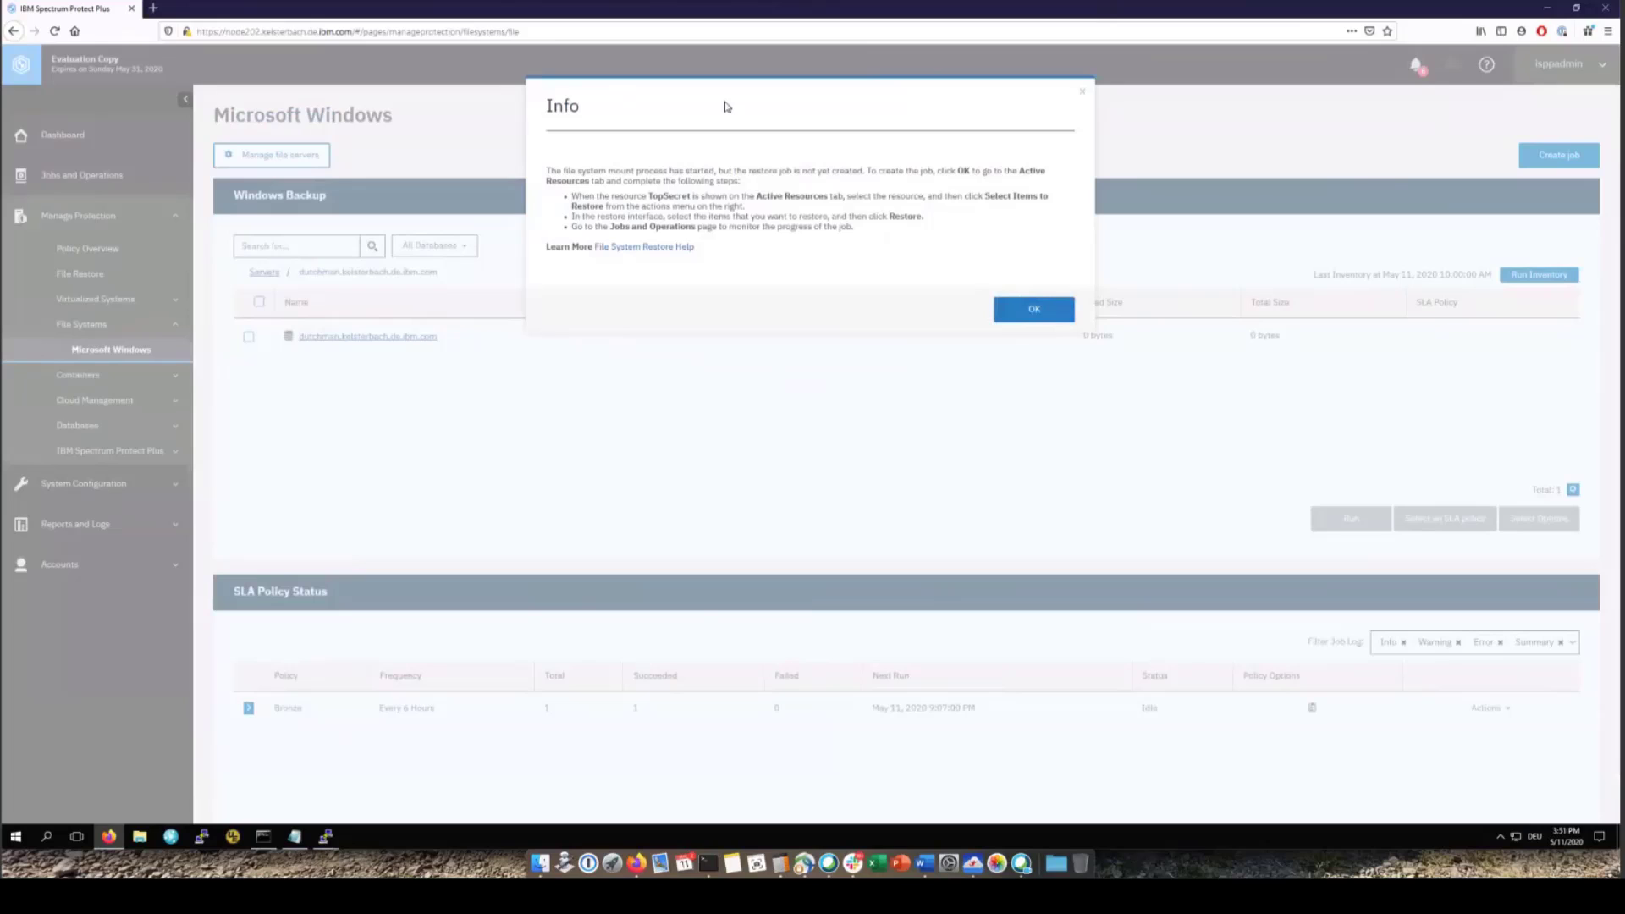
Acknowledge the mount notice and choose Select Items to Restore for TopSecret in Active Resources
{"action": "left_click", "coordinate": [1035, 309]}
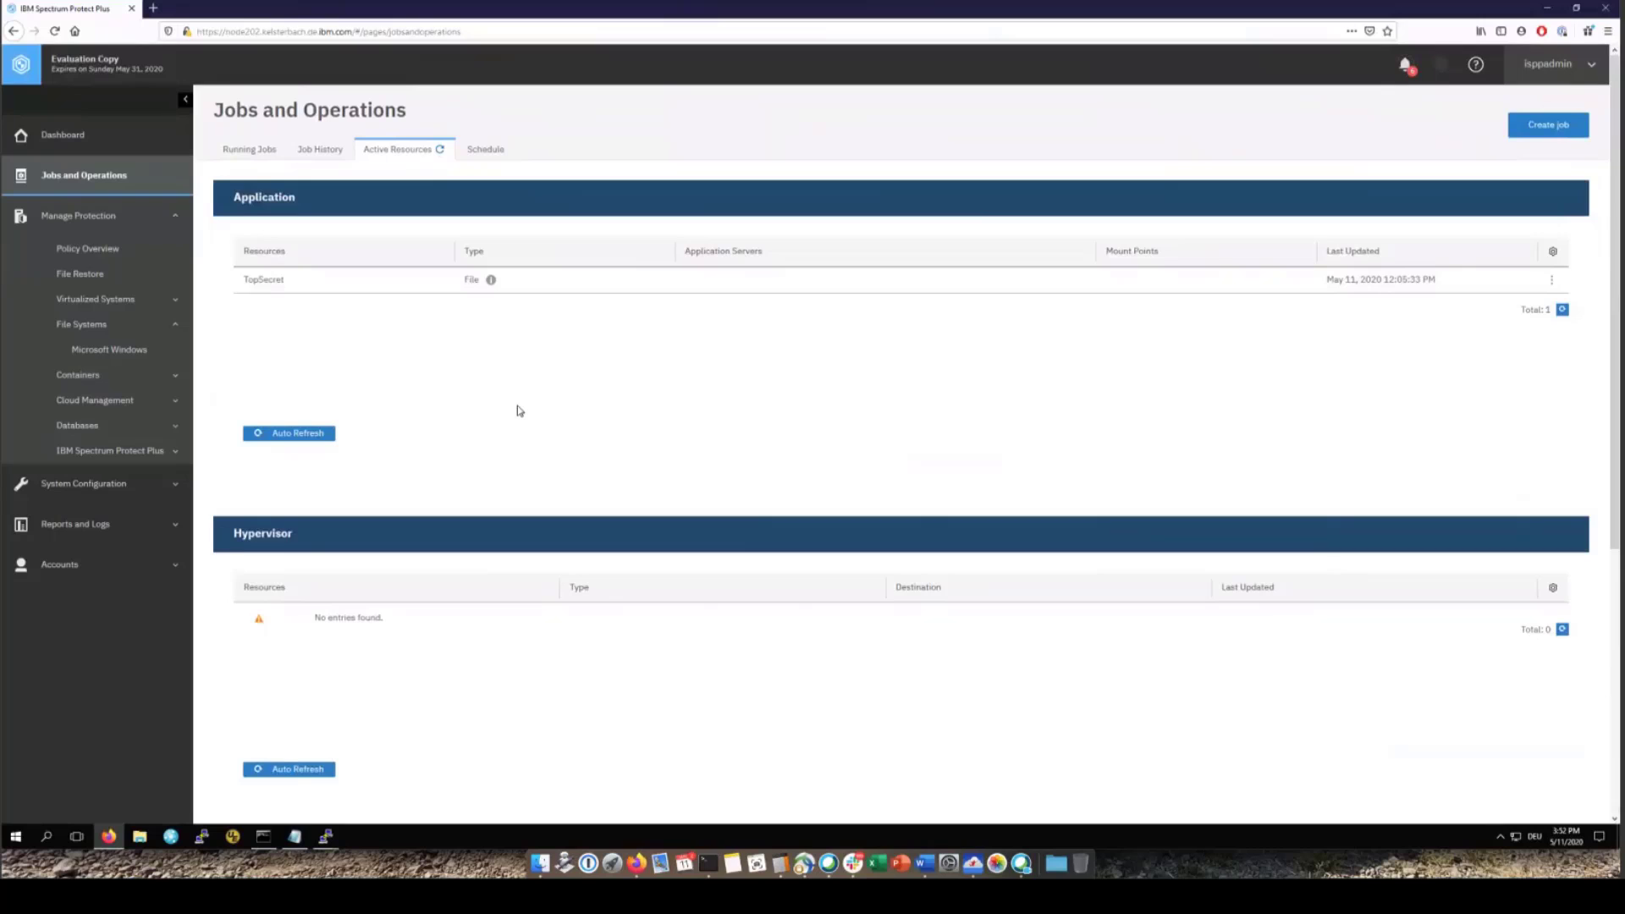
{"action": "scroll", "coordinate": [520, 410], "scroll_direction": "down", "scroll_amount": 5}
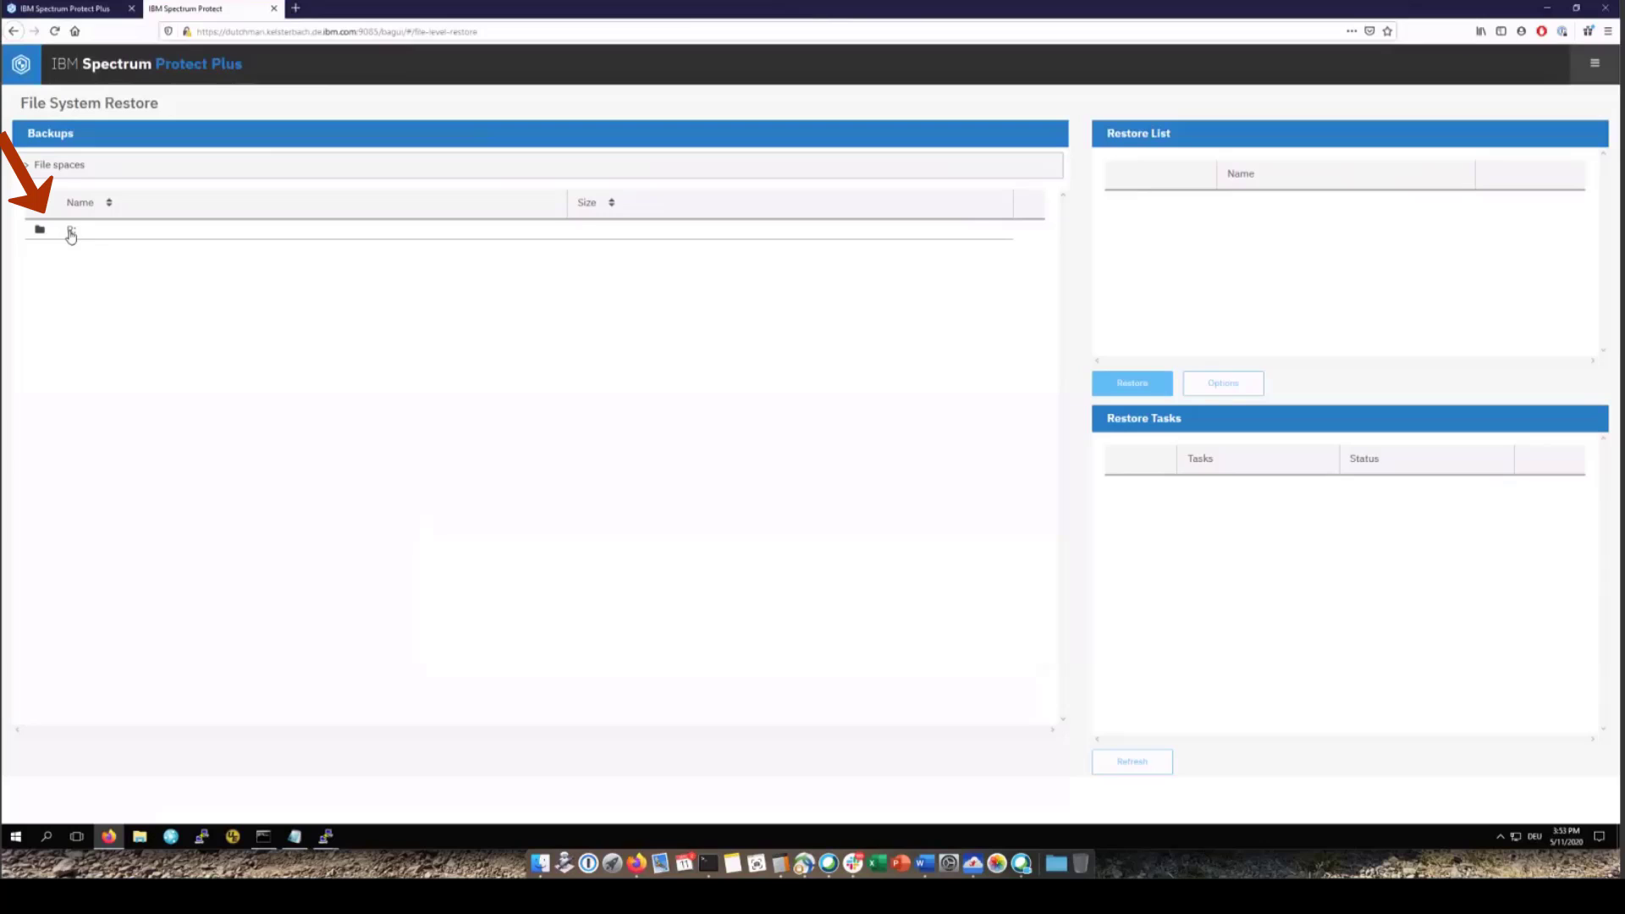
Browse drive R: and add the sppmon folder and include_this_file.txt to the Restore List
{"action": "left_click", "coordinate": [71, 231]}
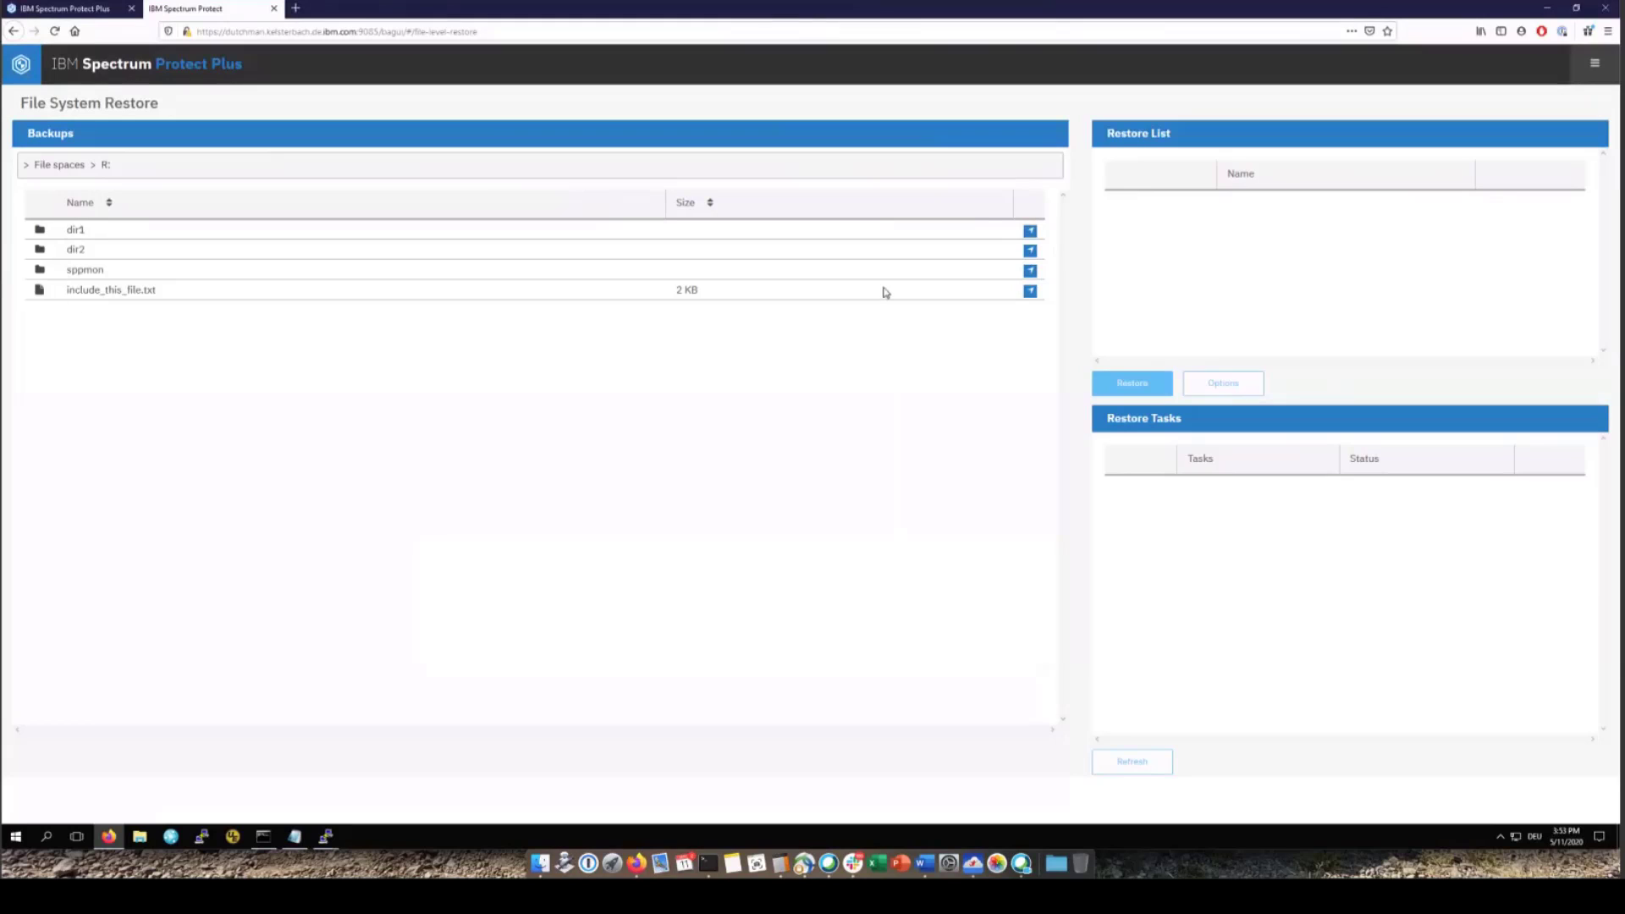
{"action": "left_click", "coordinate": [1030, 272]}
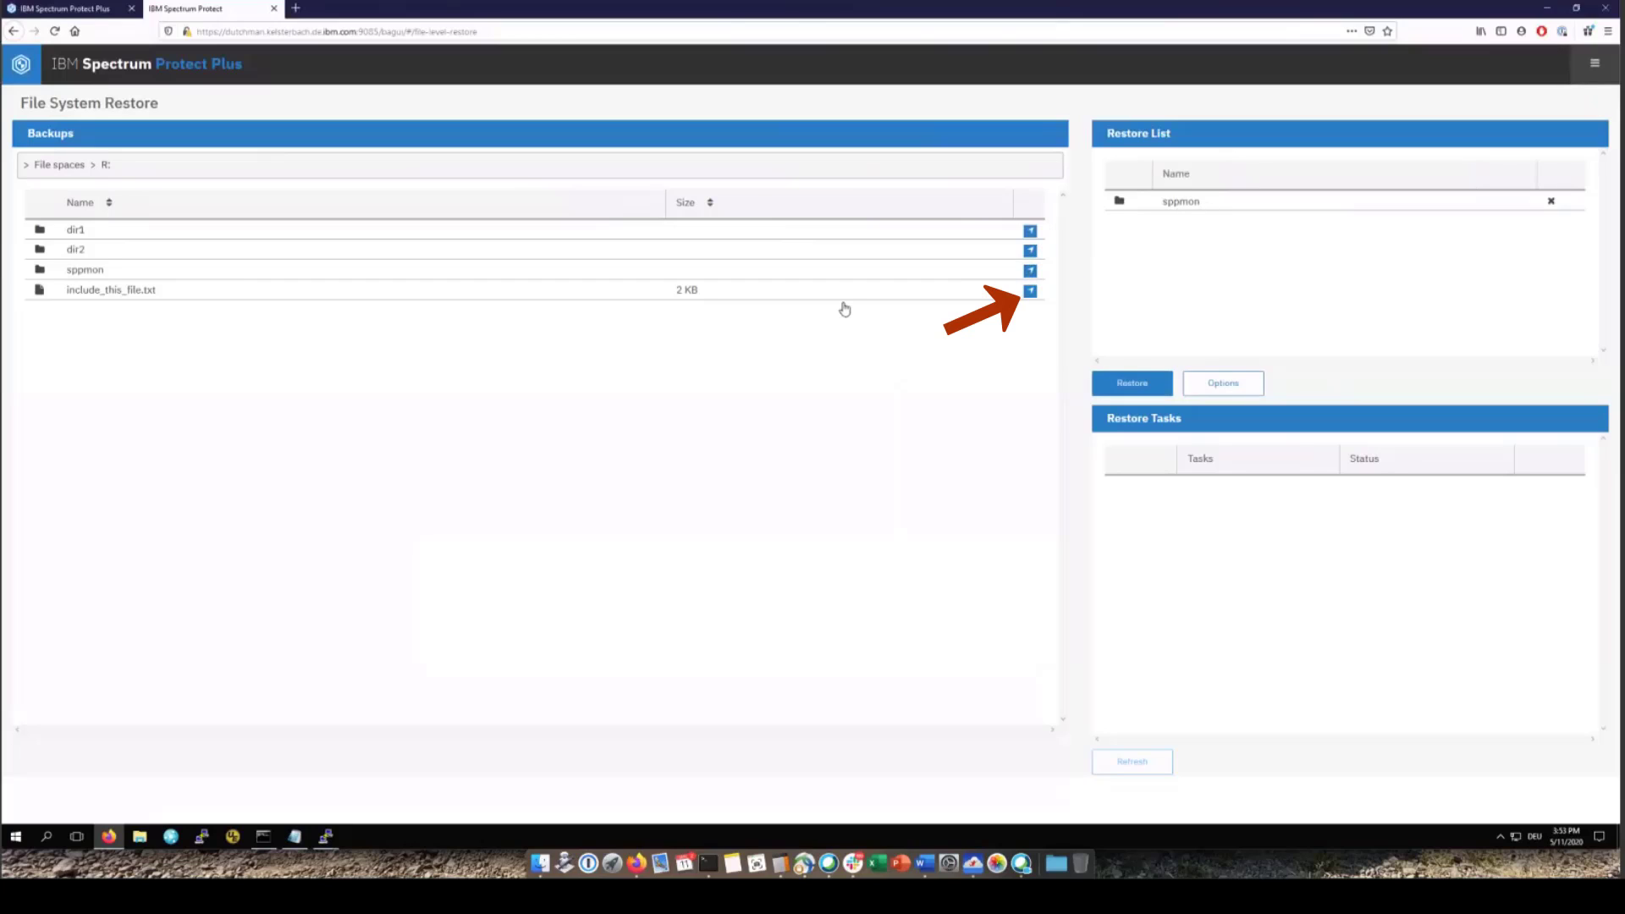
{"action": "left_click", "coordinate": [1030, 292]}
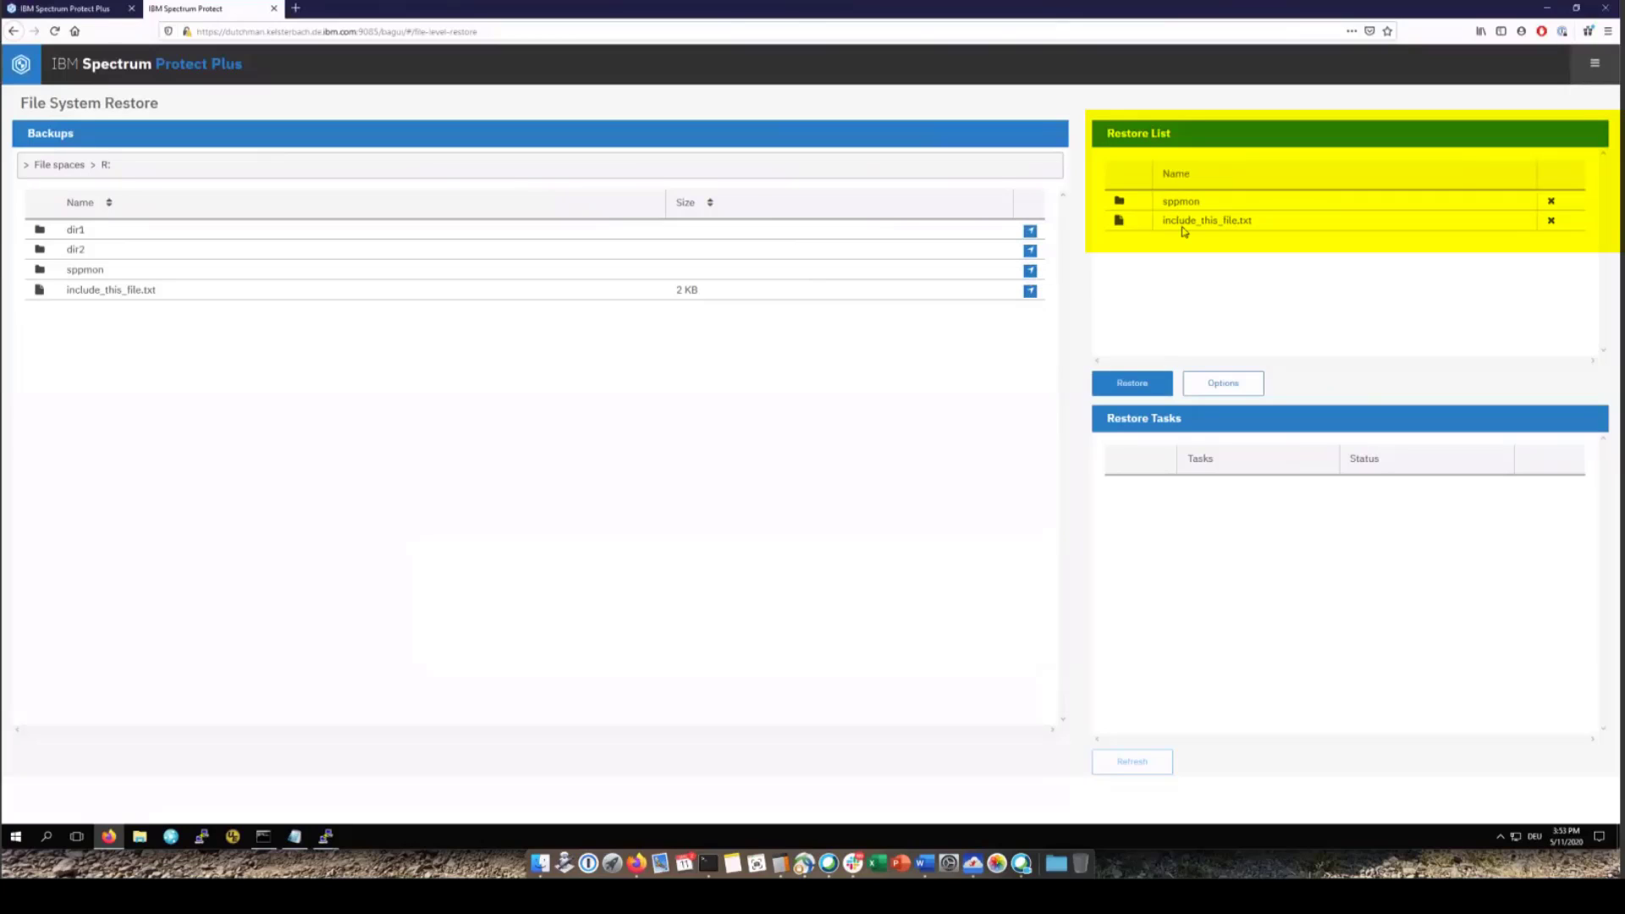
Restore the two queued items, confirm the task succeeded, and sign out of the session
{"action": "left_click", "coordinate": [1221, 385]}
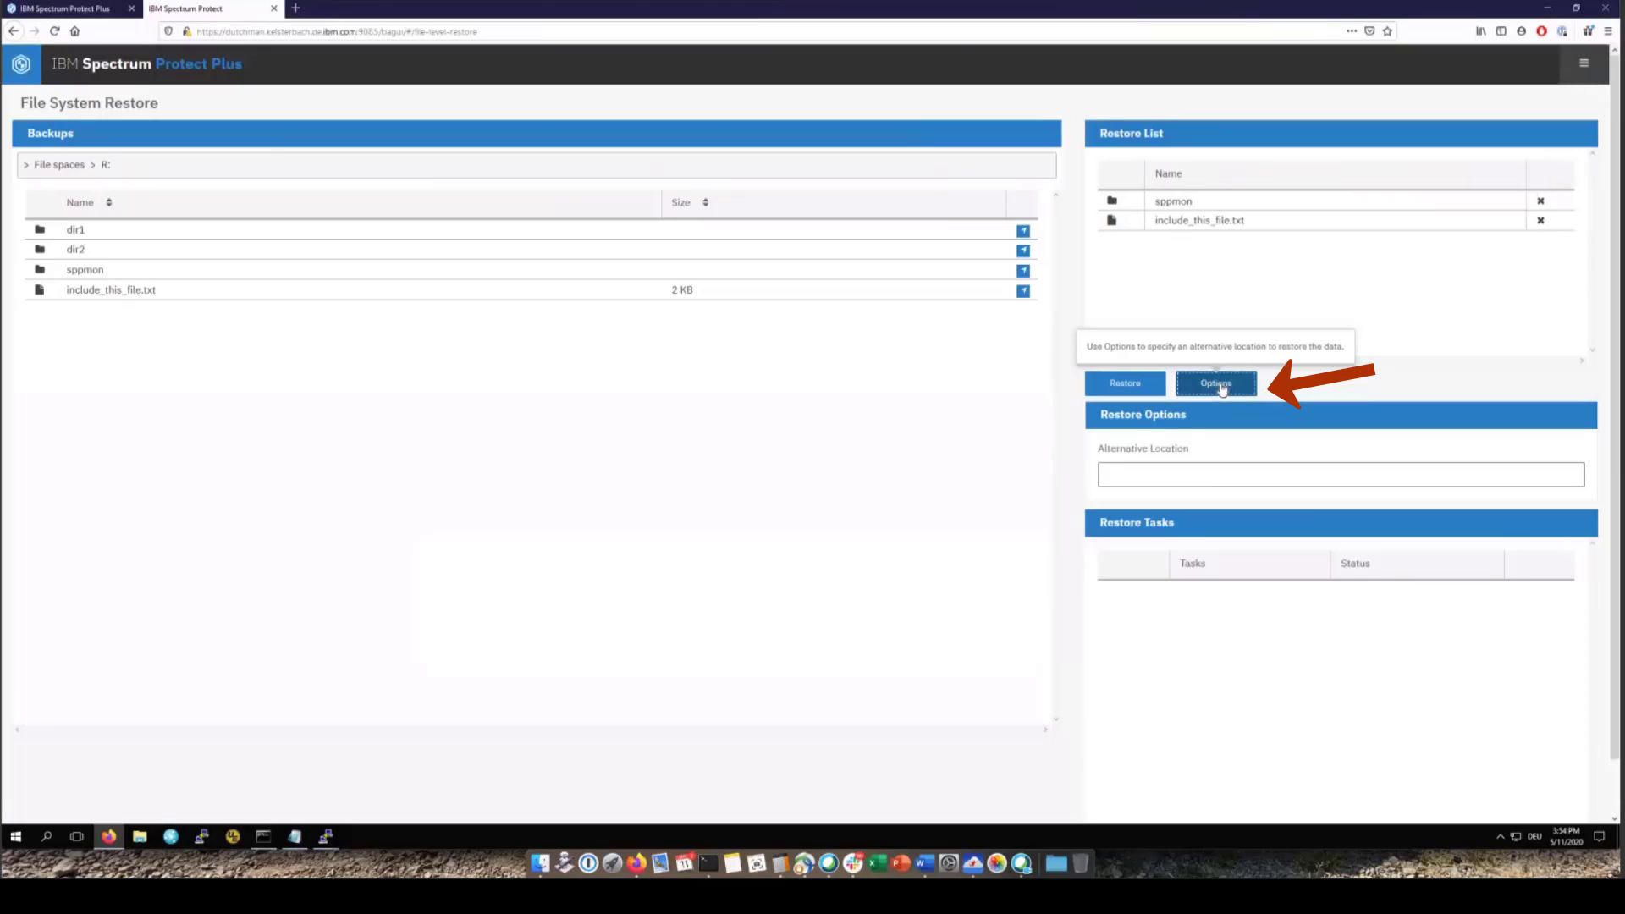
{"action": "left_click", "coordinate": [1153, 474]}
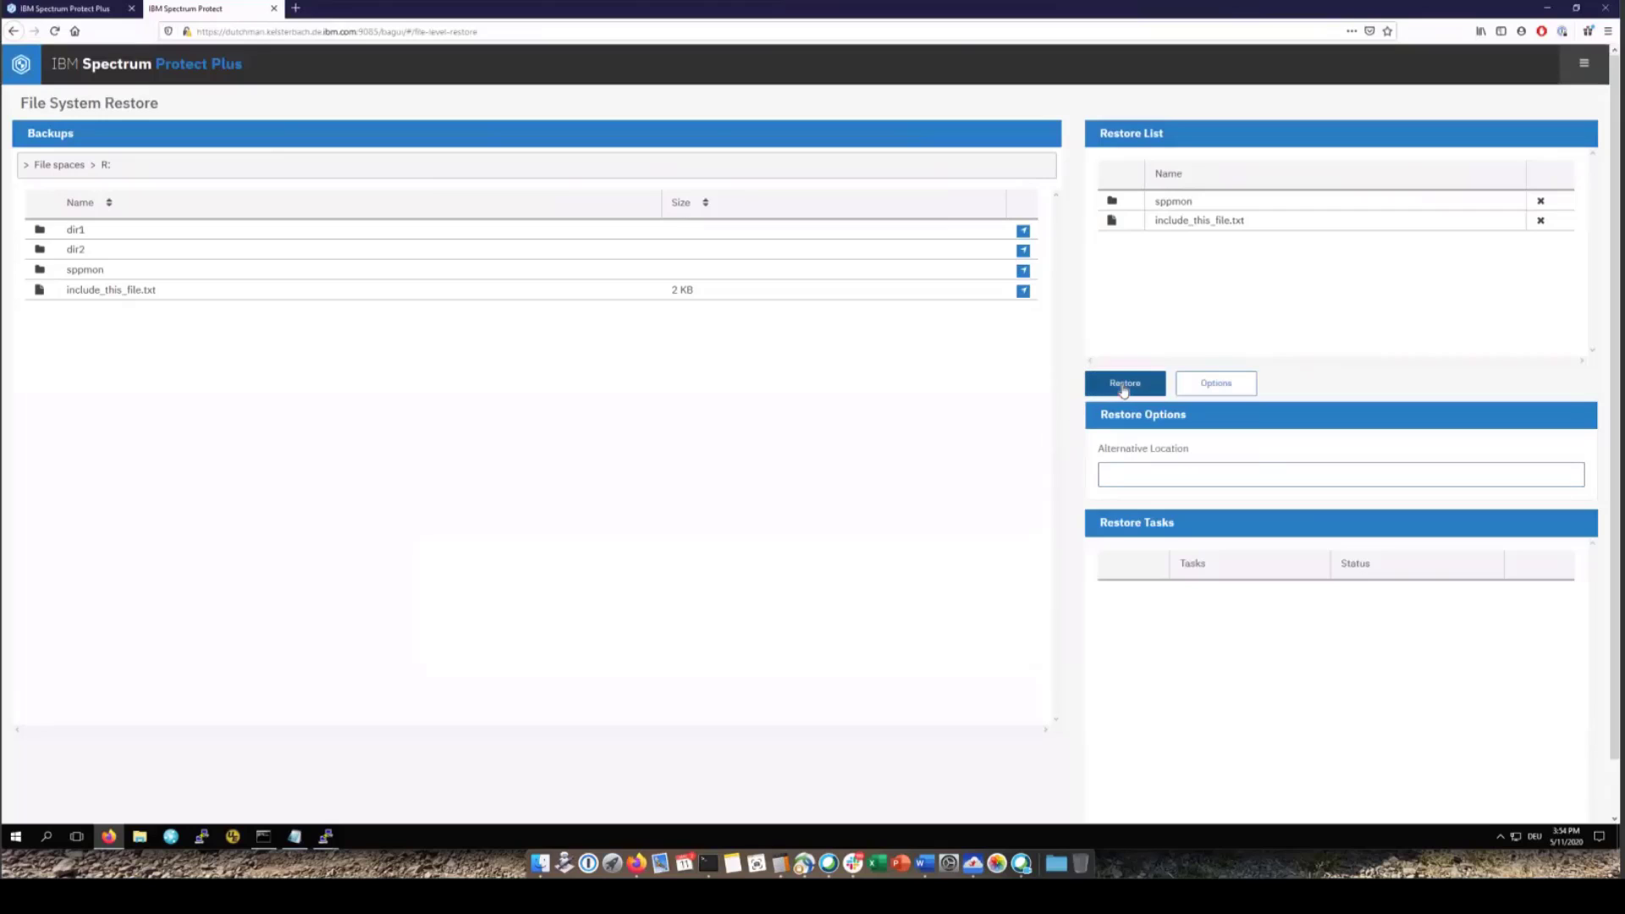
{"action": "left_click", "coordinate": [1124, 386]}
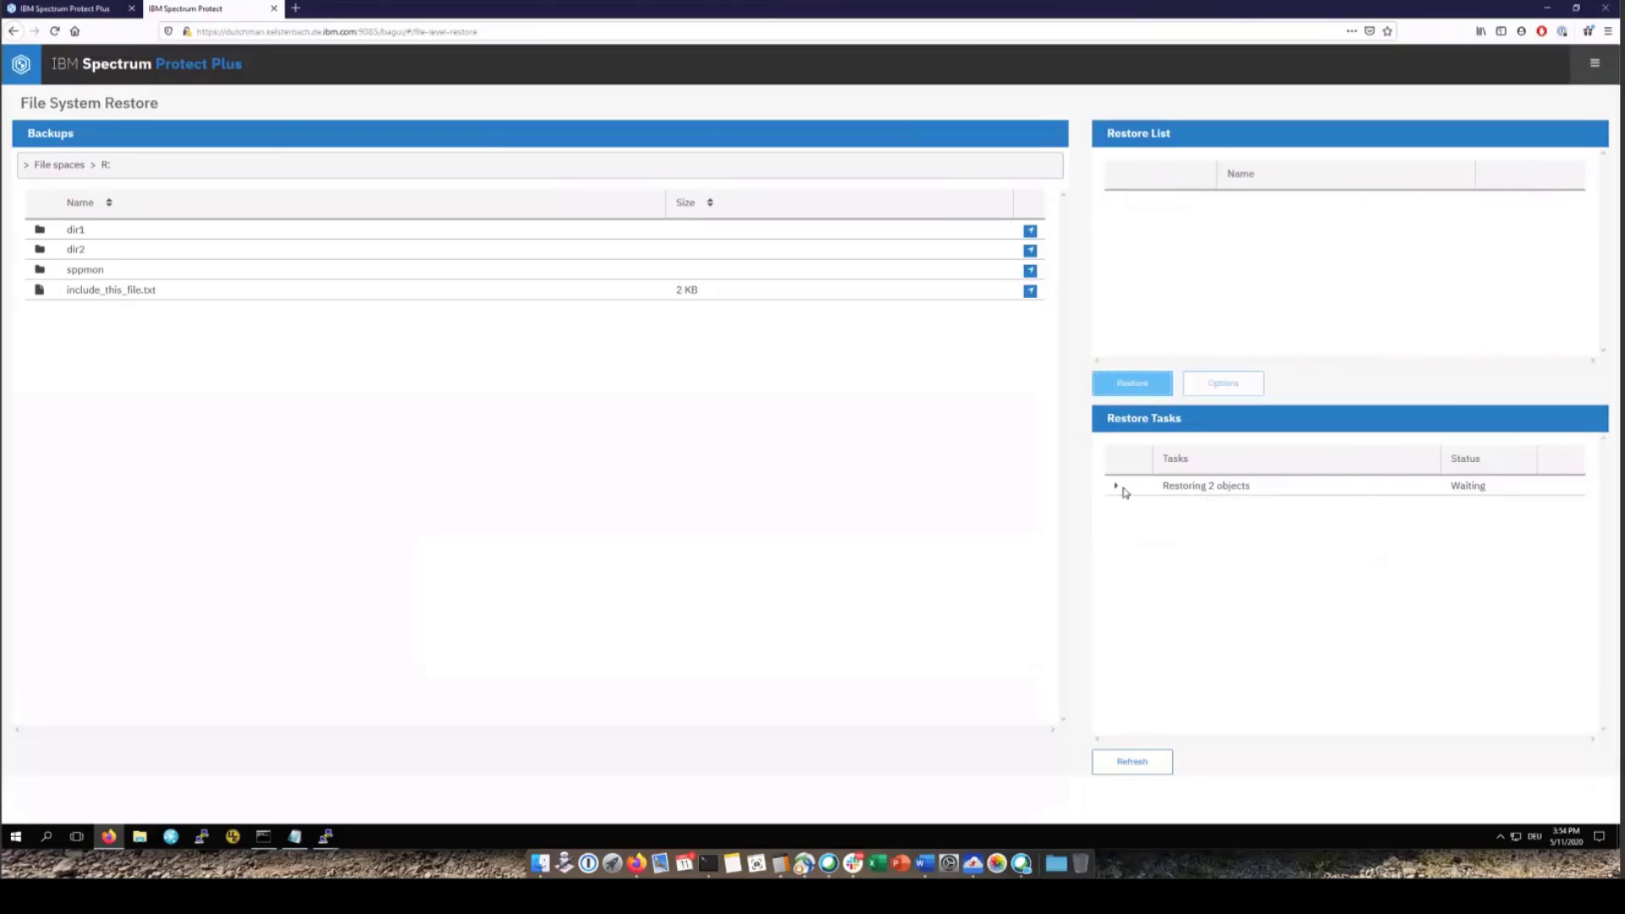
{"action": "left_click", "coordinate": [1116, 489]}
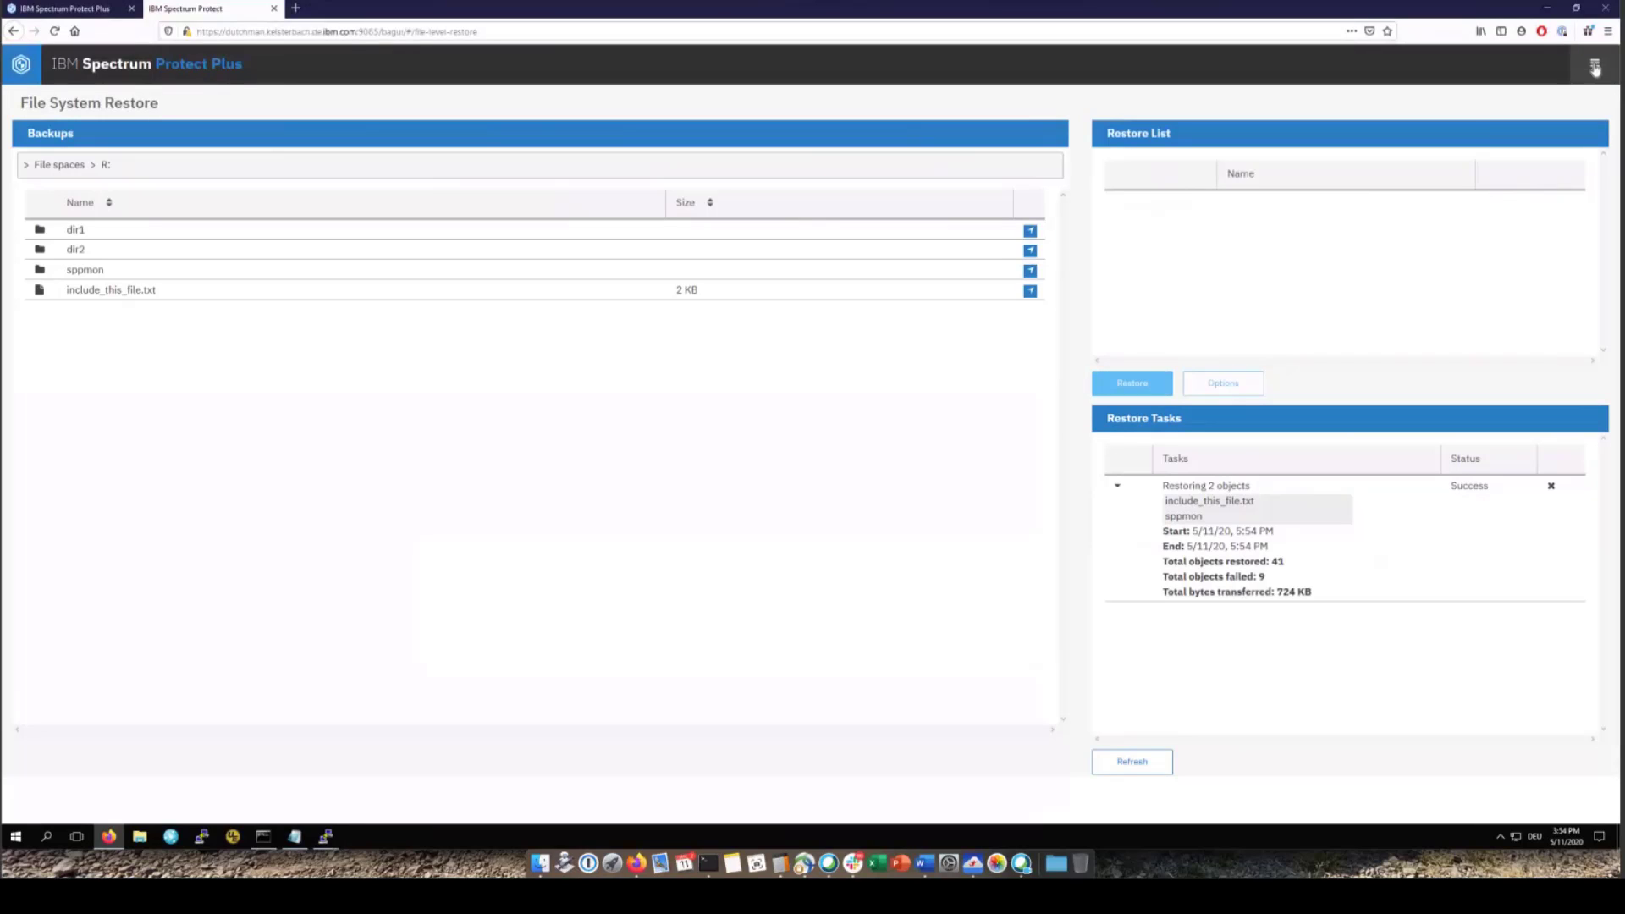
{"action": "left_click", "coordinate": [1595, 66]}
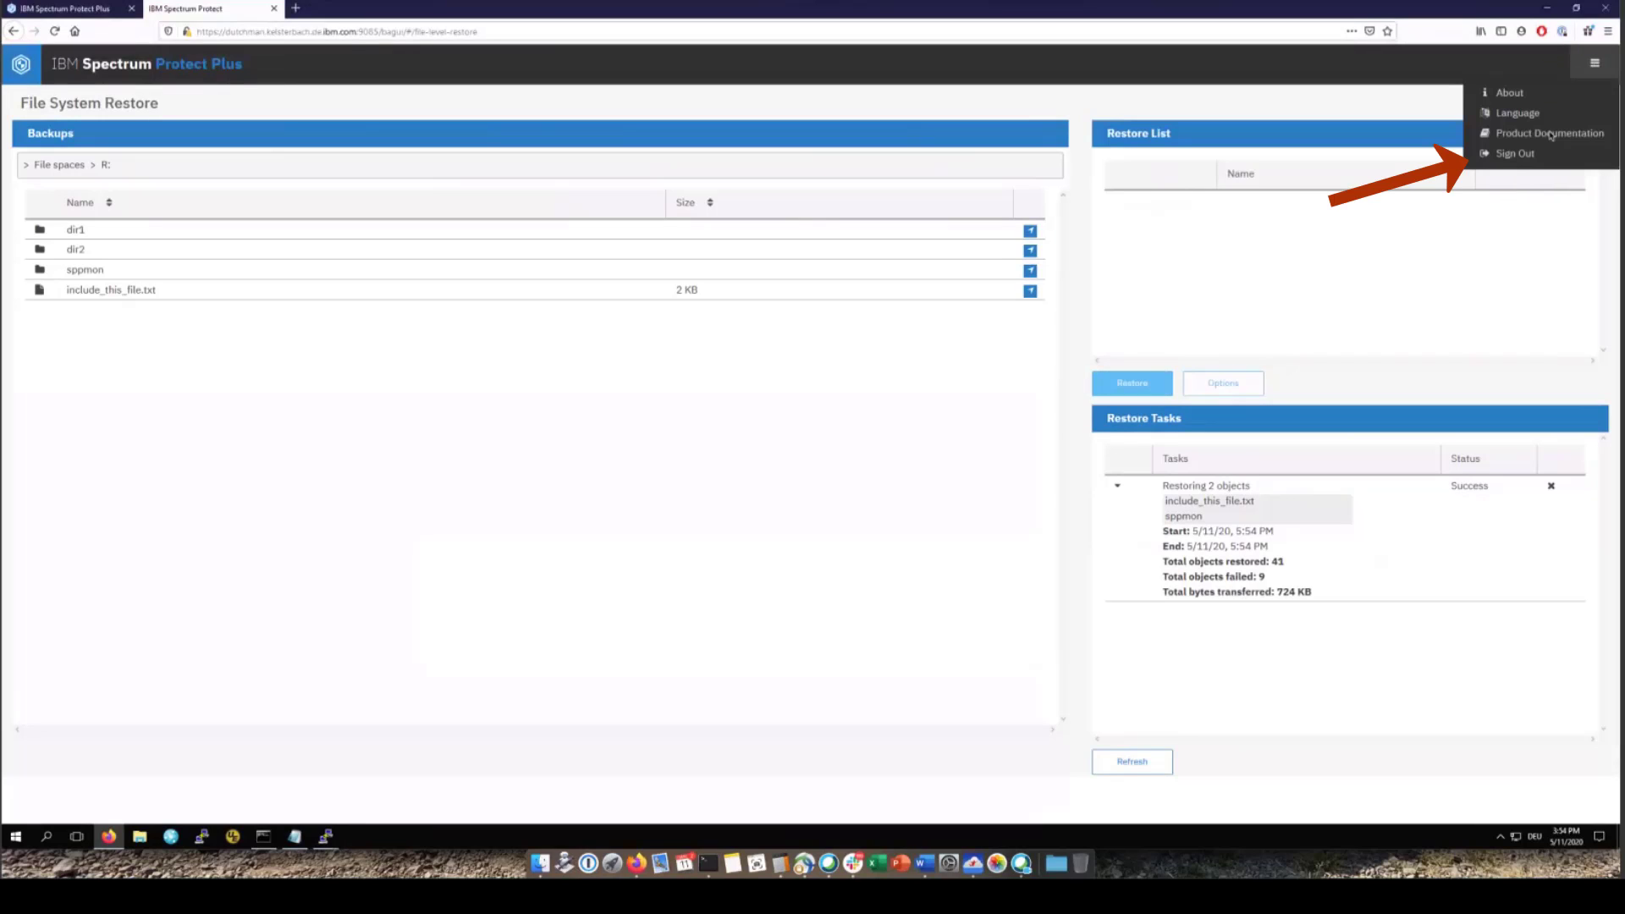
{"action": "left_click", "coordinate": [1512, 154]}
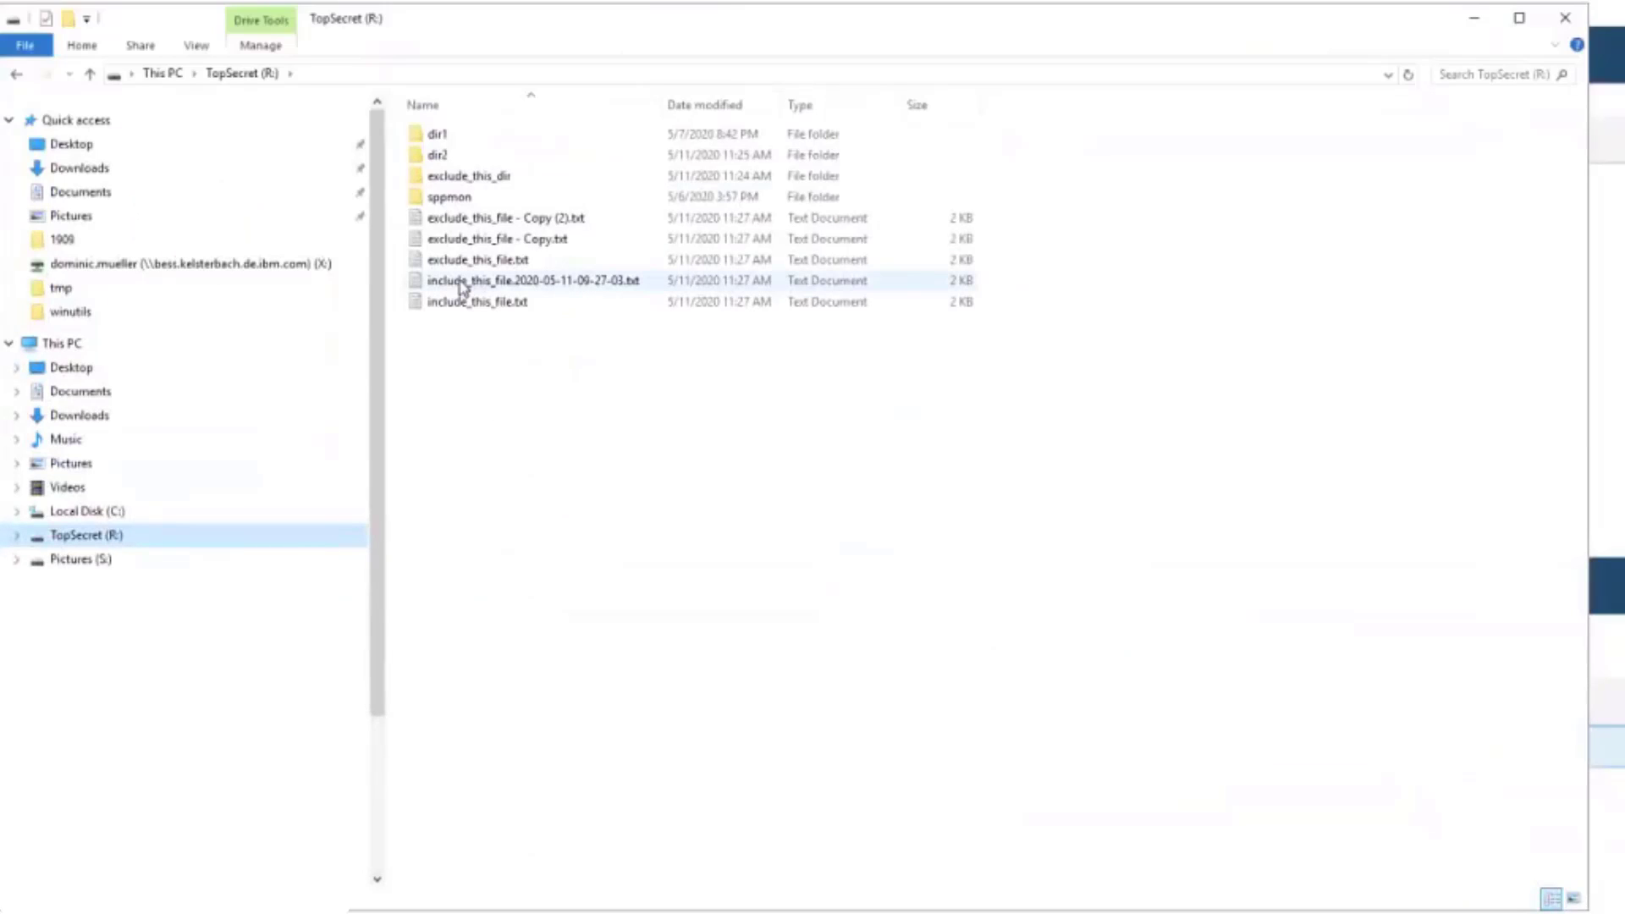
{"action": "left_click", "coordinate": [462, 288]}
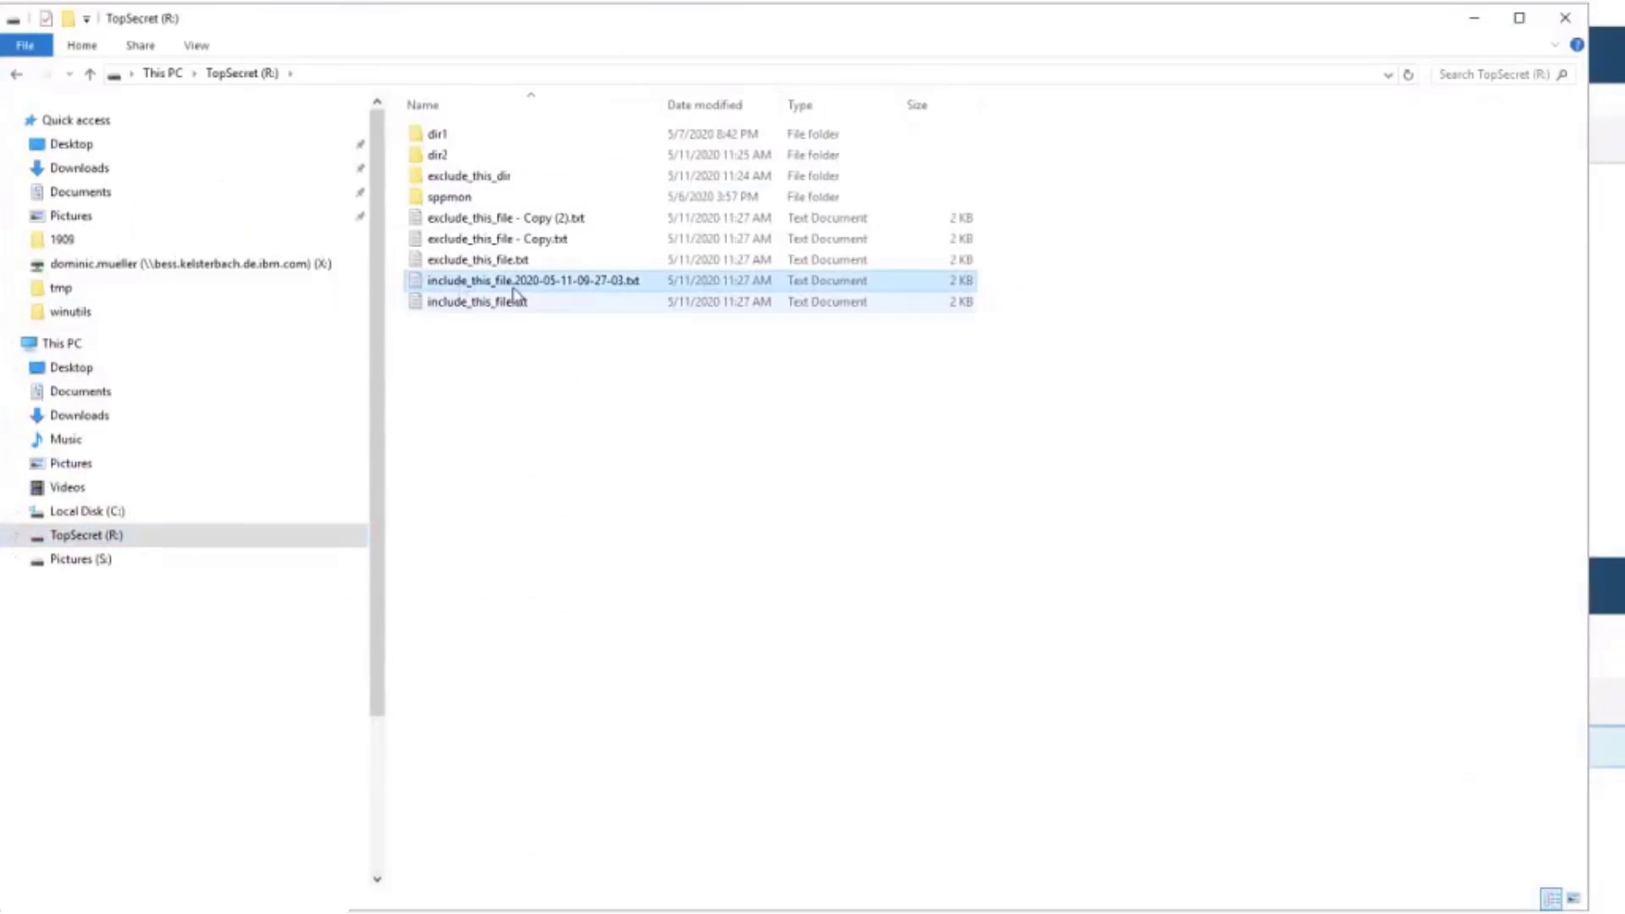